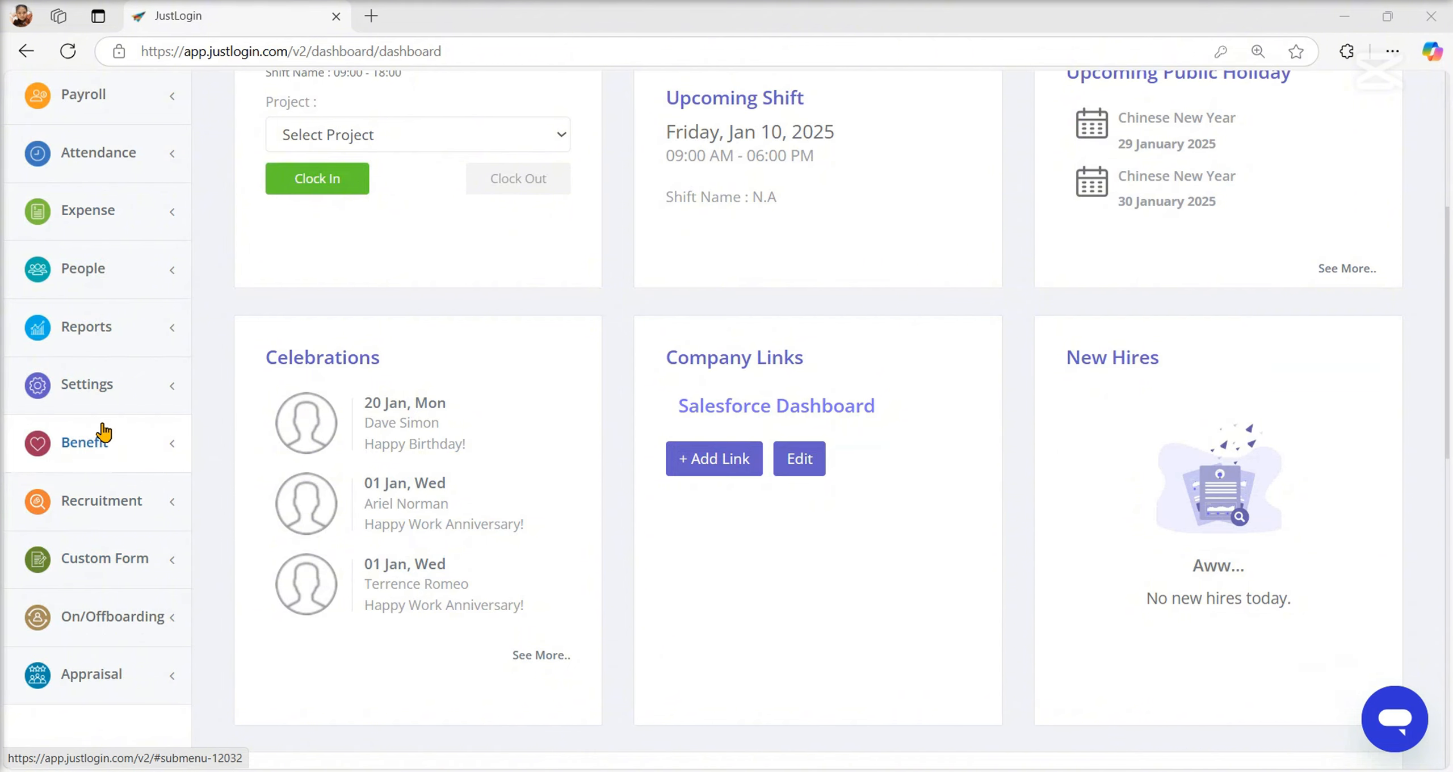
Open the configuration page of the Benefit module.
click(140, 442)
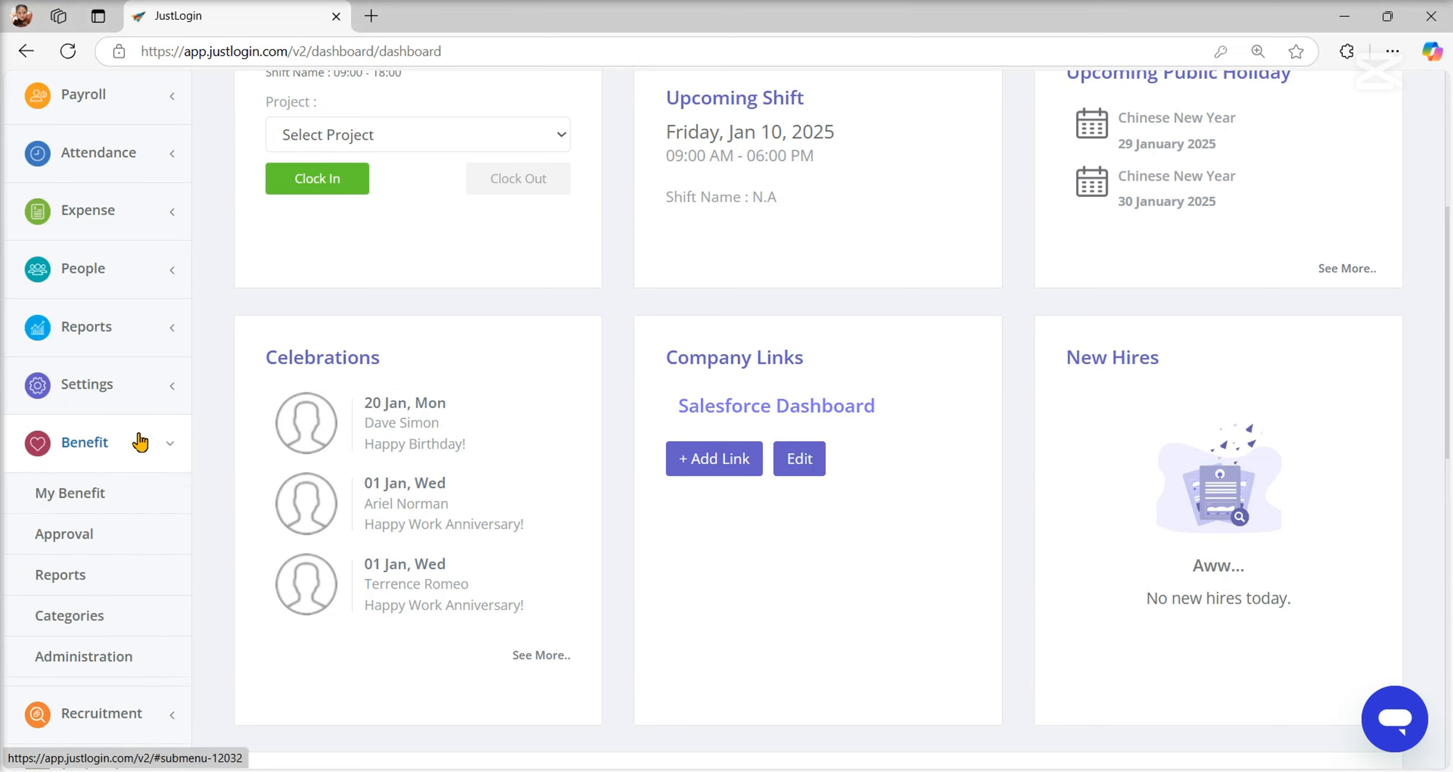
scroll(139, 440, down, 2)
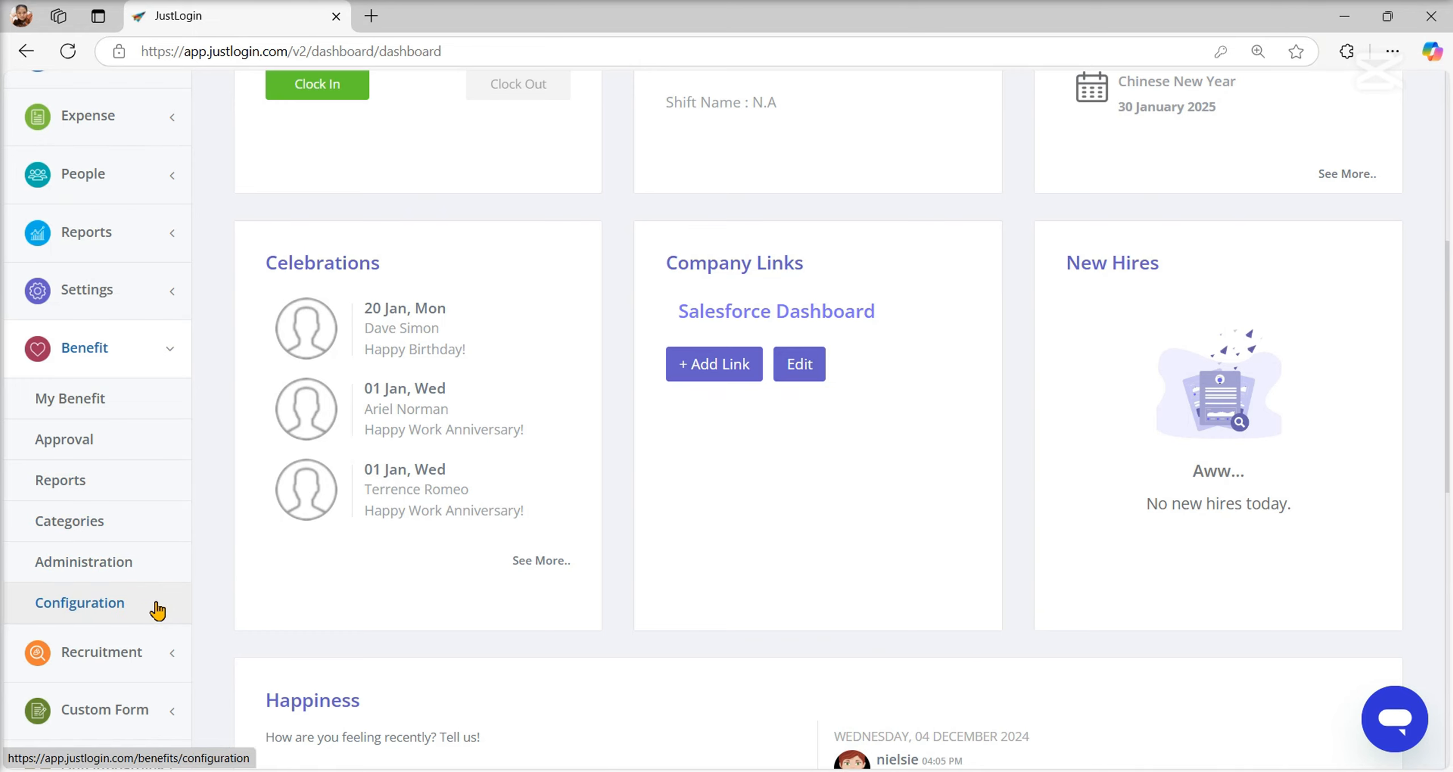
scroll(158, 611, down, 3)
click(143, 412)
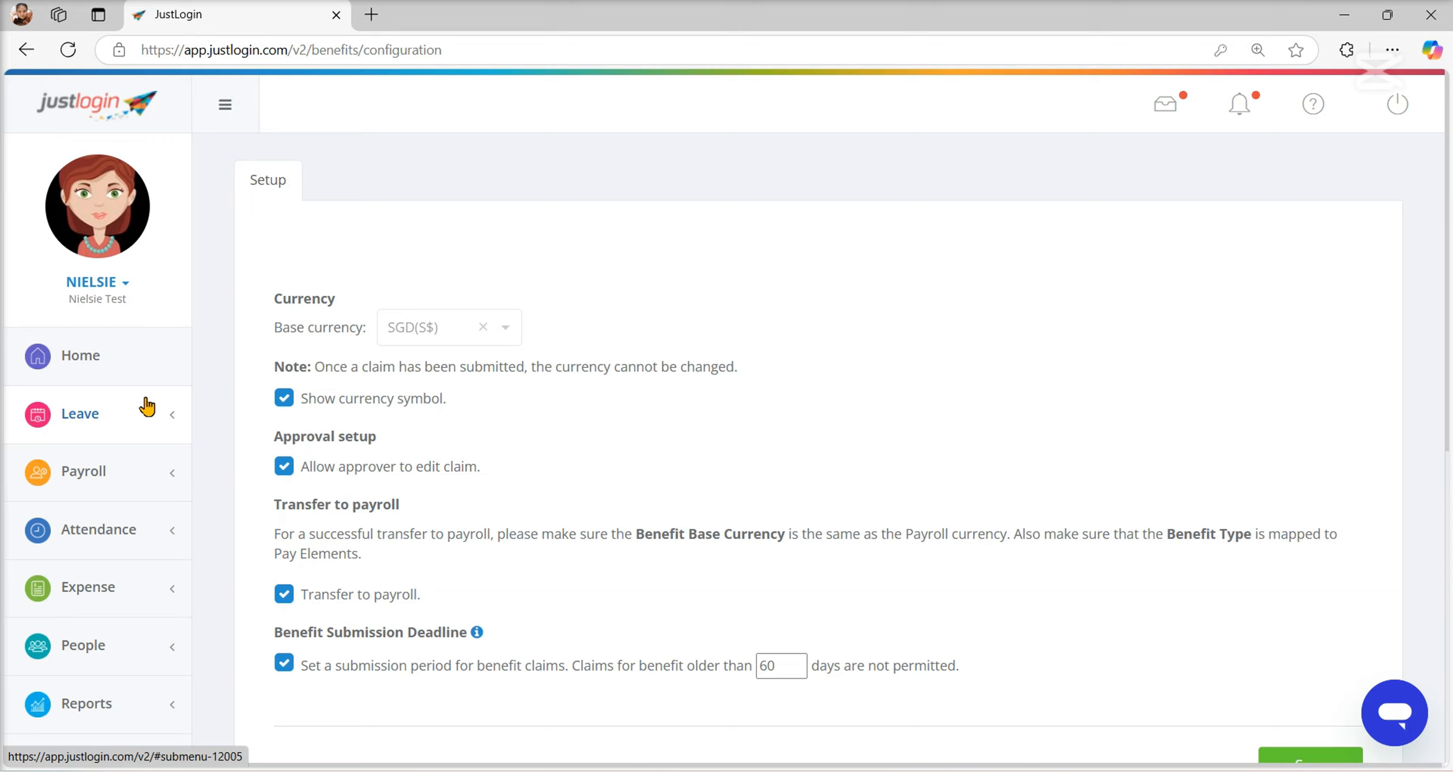
Review the base currency, currency symbol, approver claim editing and payroll transfer settings on the benefit setup page.
drag(272, 328, 378, 335)
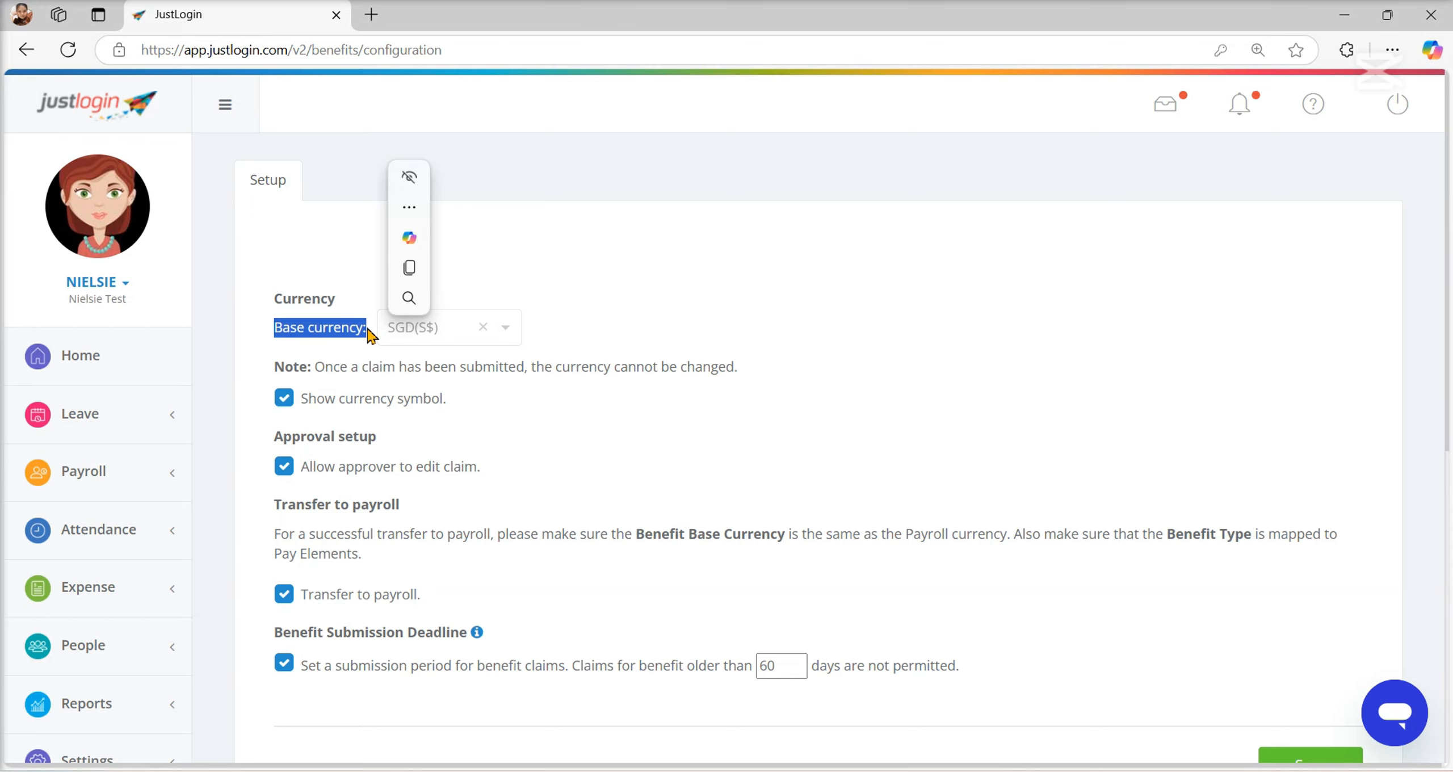
click(285, 403)
click(286, 404)
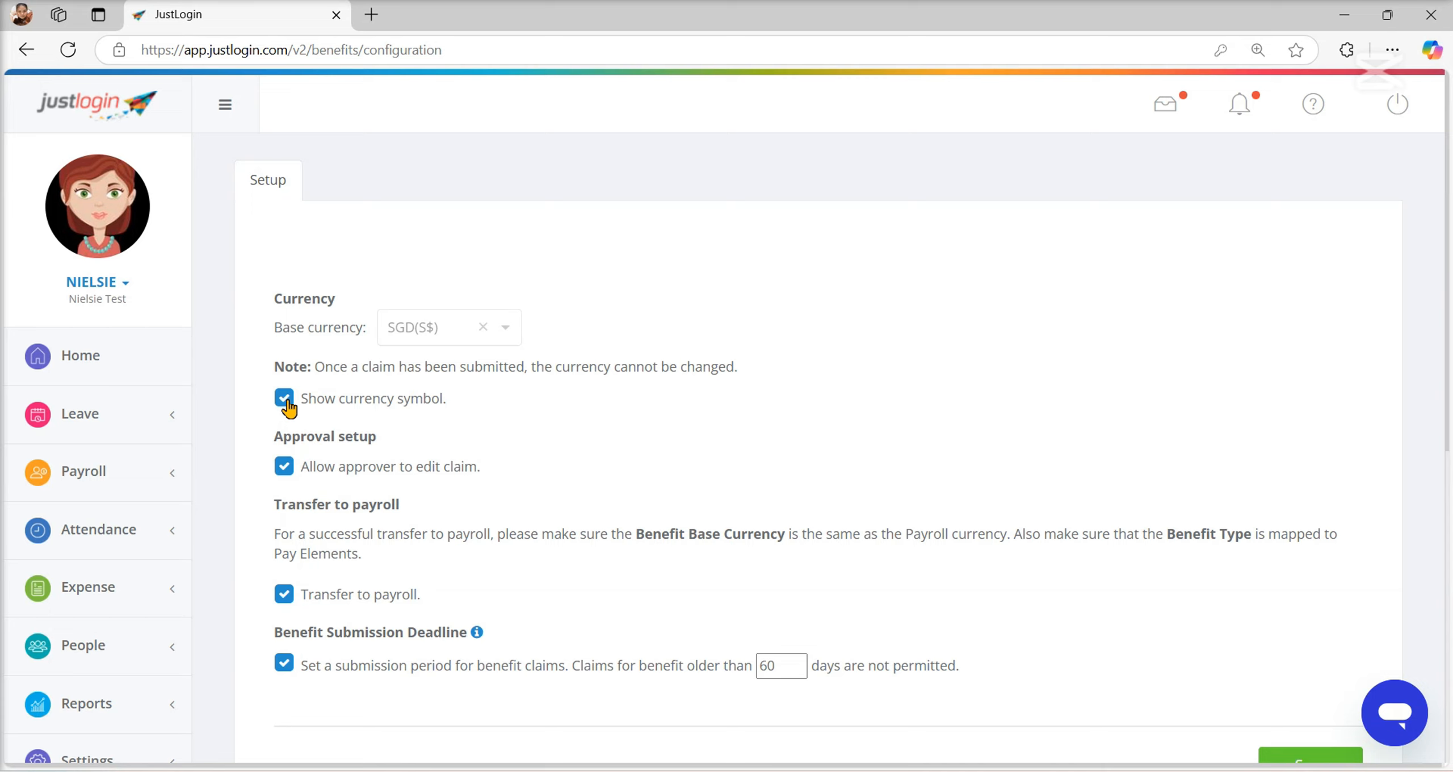
click(285, 469)
click(285, 469)
drag(492, 472, 285, 480)
scroll(451, 497, down, 2)
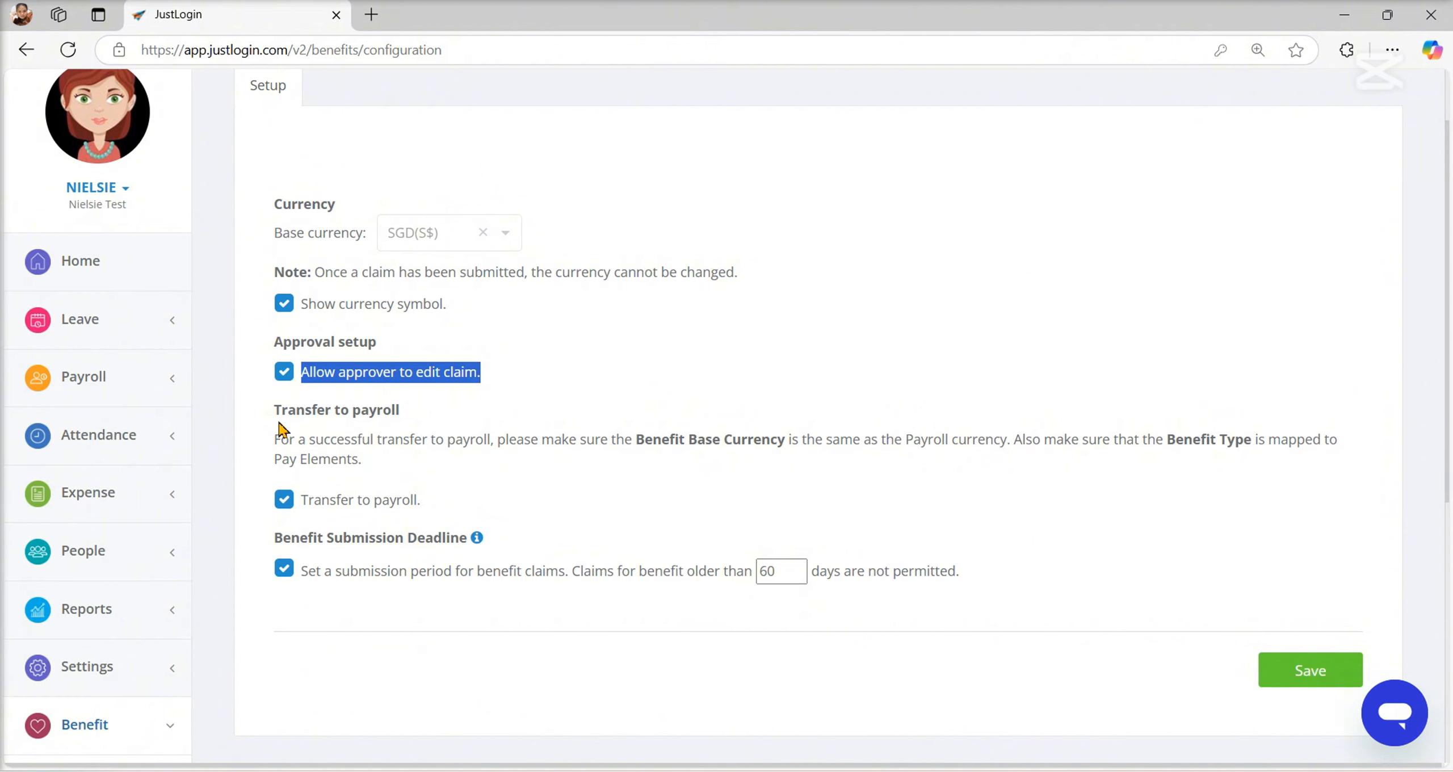
drag(274, 409, 420, 416)
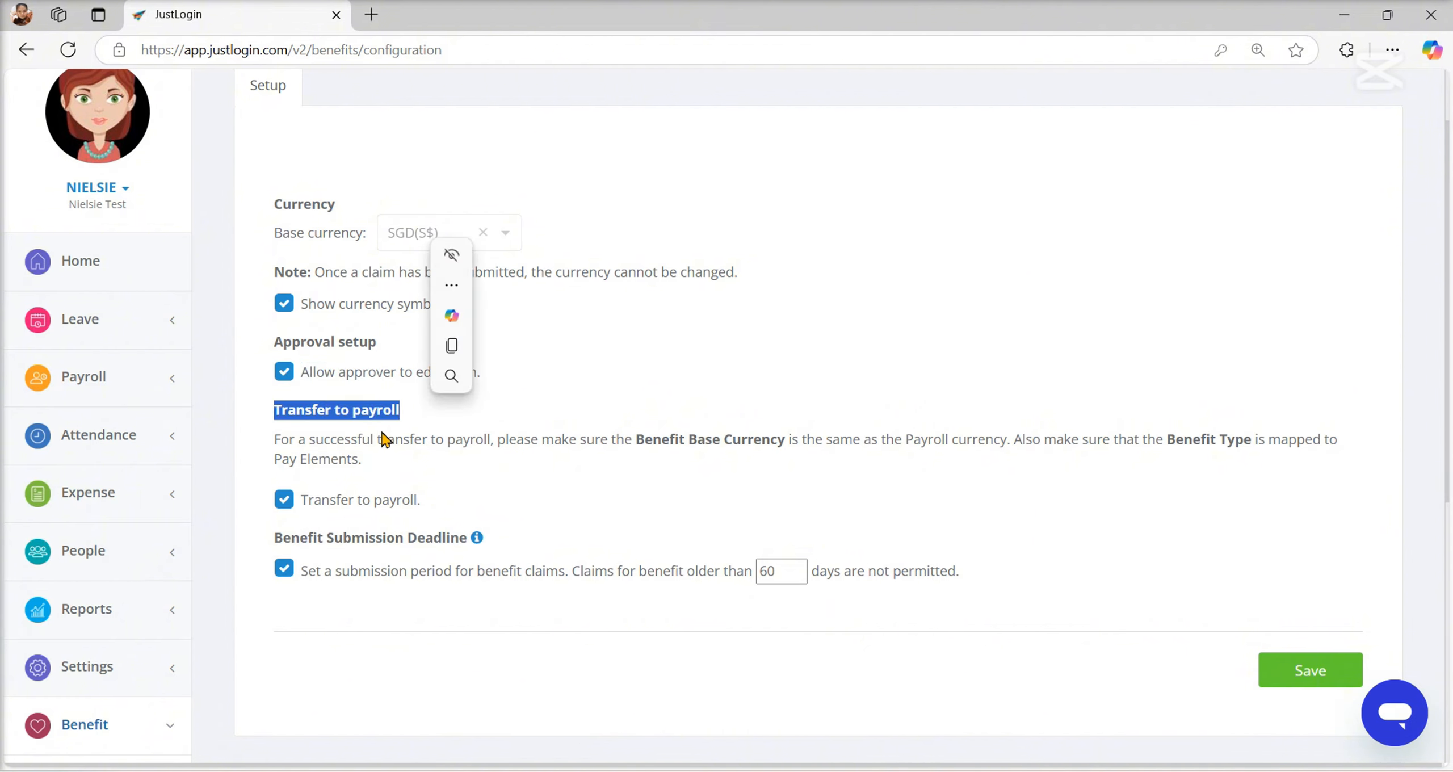
double_click(282, 503)
click(282, 503)
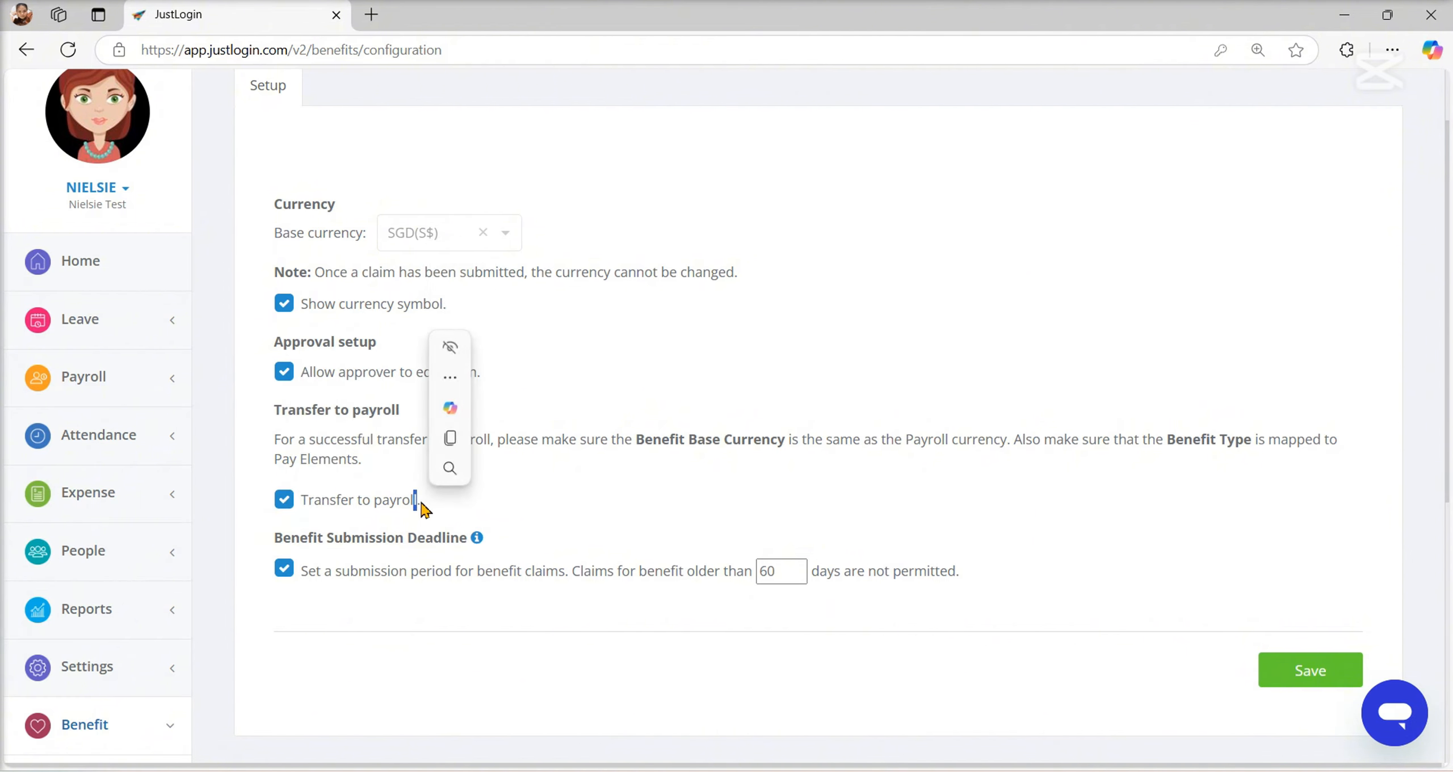
drag(421, 502, 301, 508)
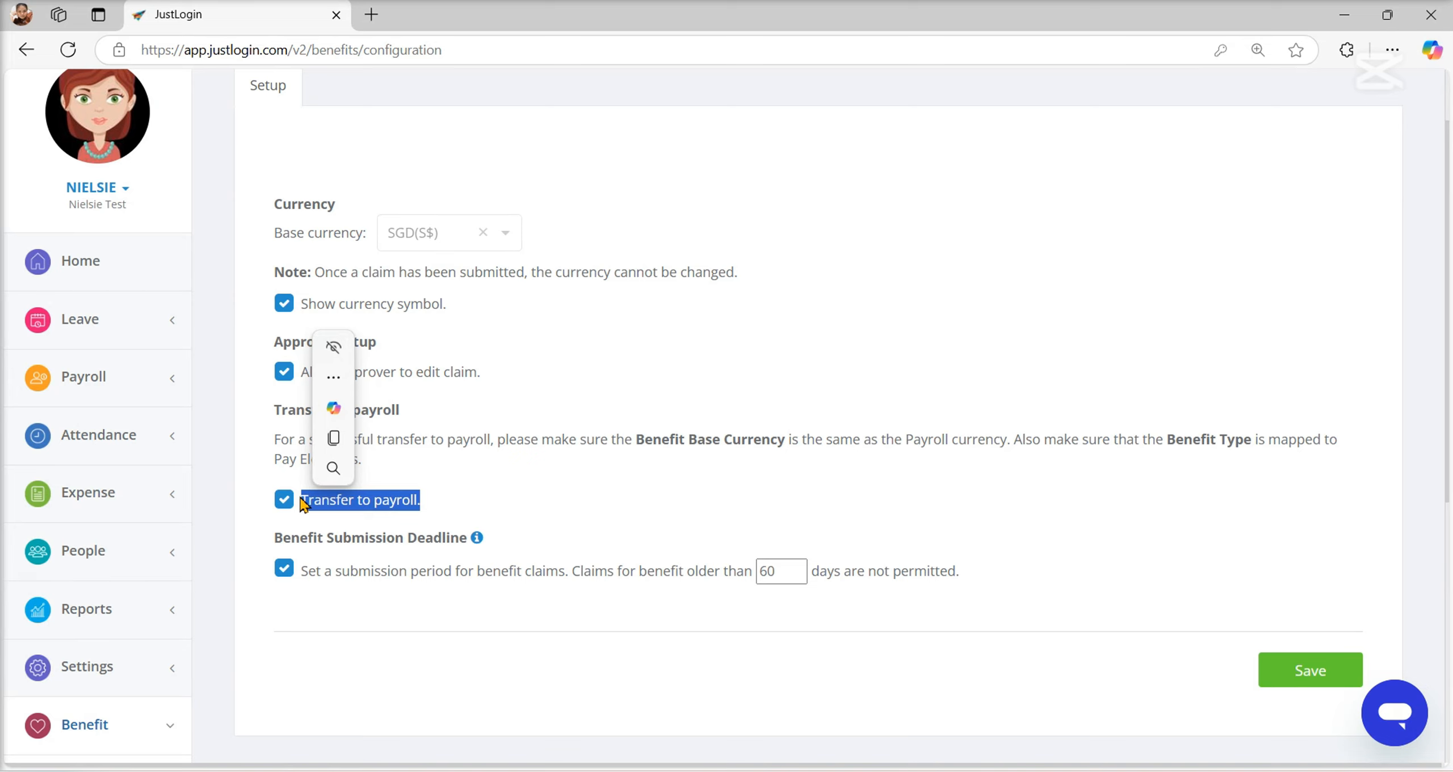
click(479, 459)
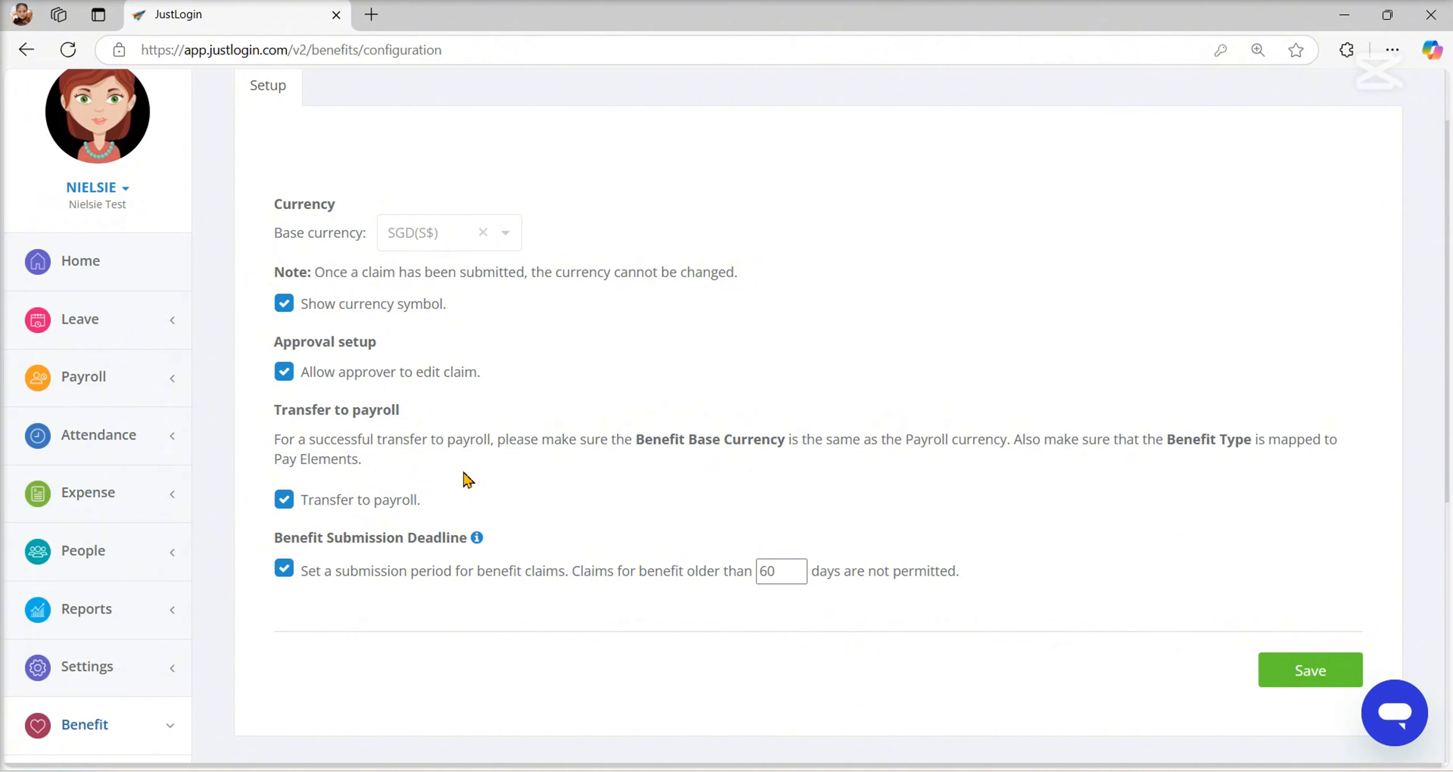
Check the benefit submission deadline setting and save the benefit configuration.
drag(275, 539, 469, 546)
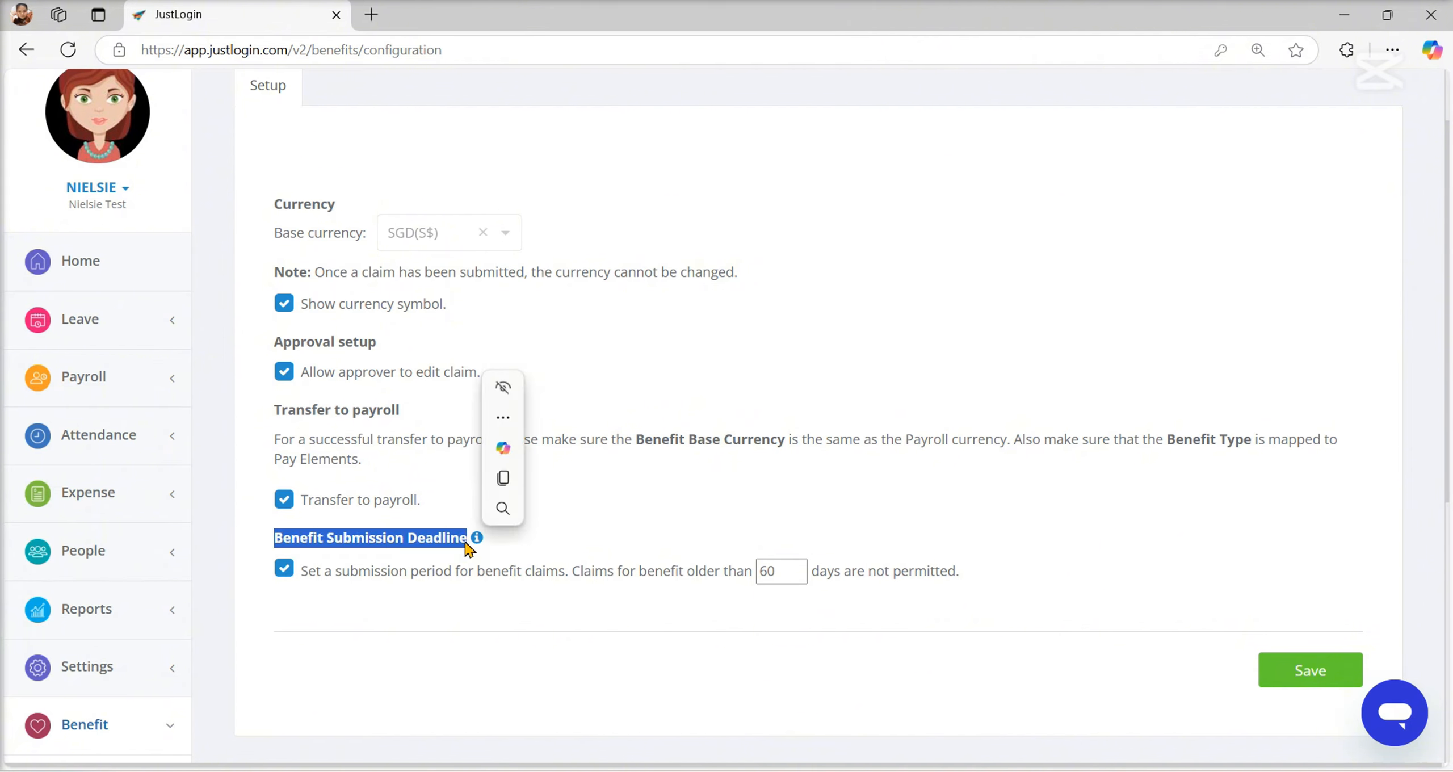
click(427, 589)
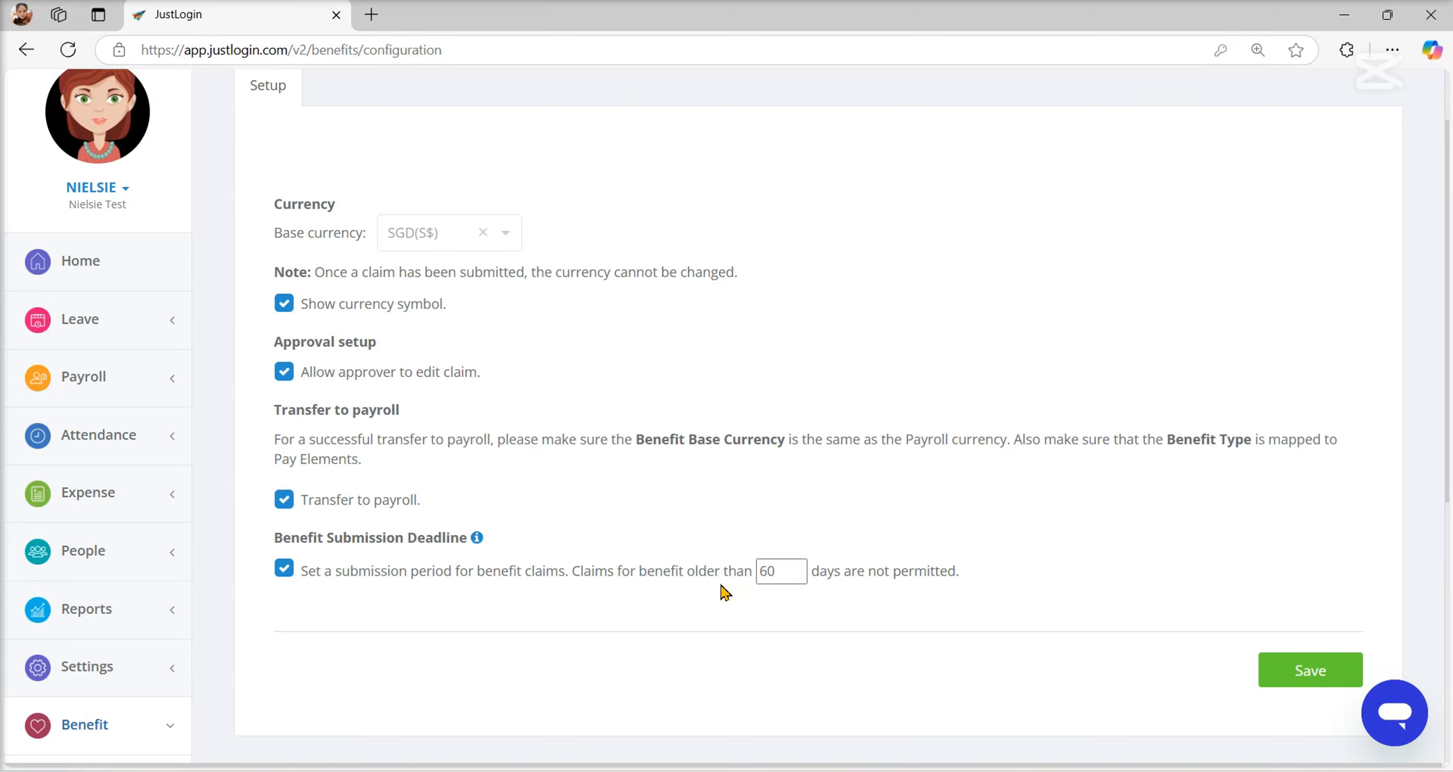
click(1323, 671)
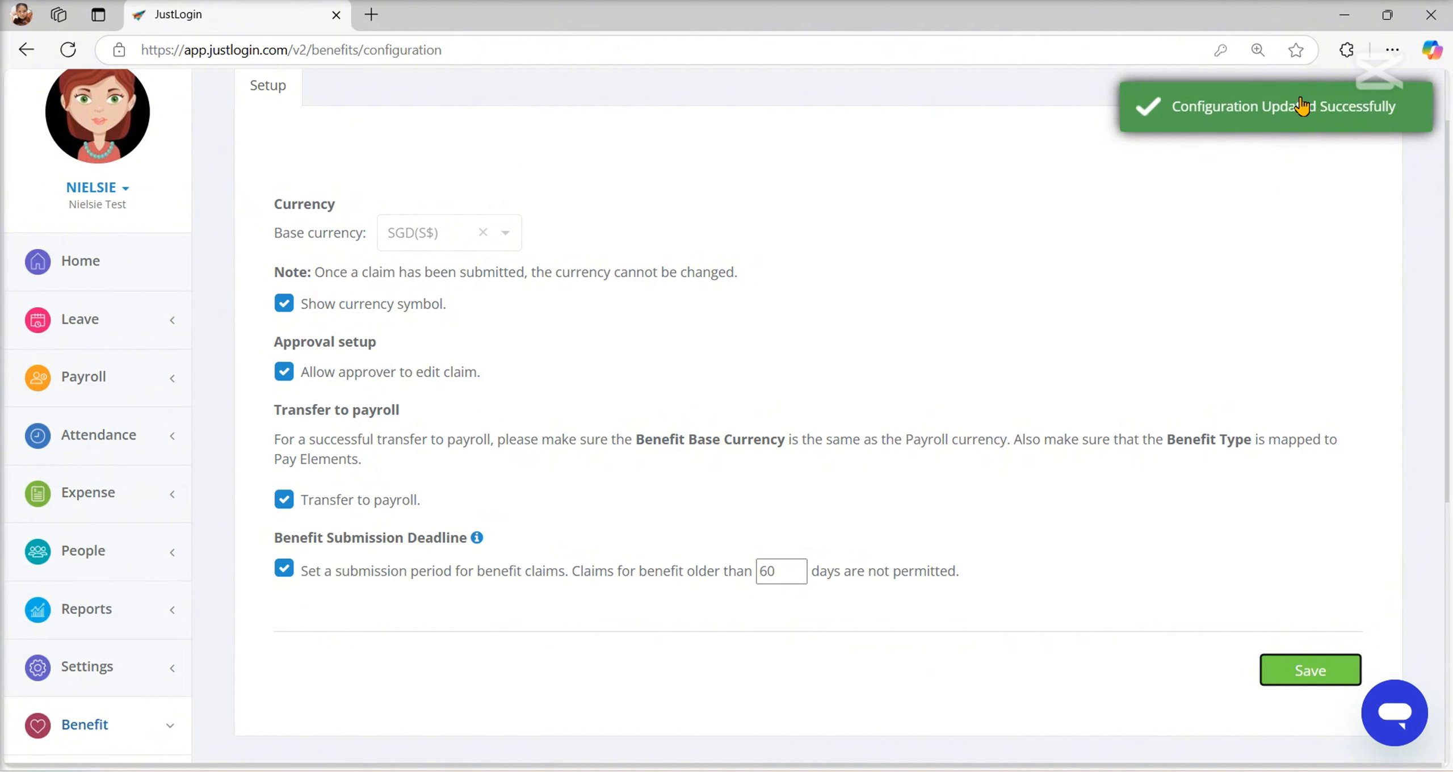
Open the benefit categories page and look over the policy and types of the Dental Benefit category.
scroll(152, 606, down, 5)
click(134, 621)
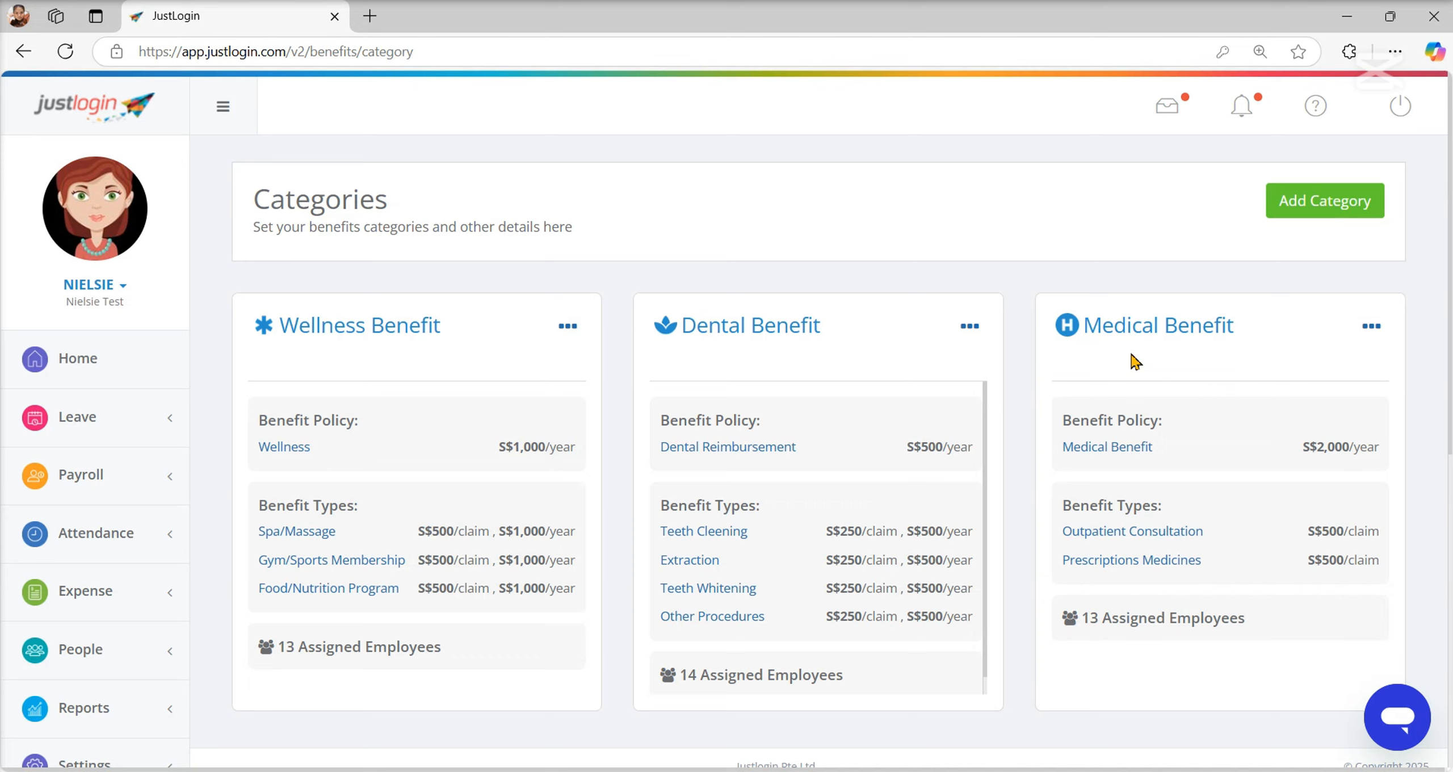
double_click(736, 516)
double_click(737, 420)
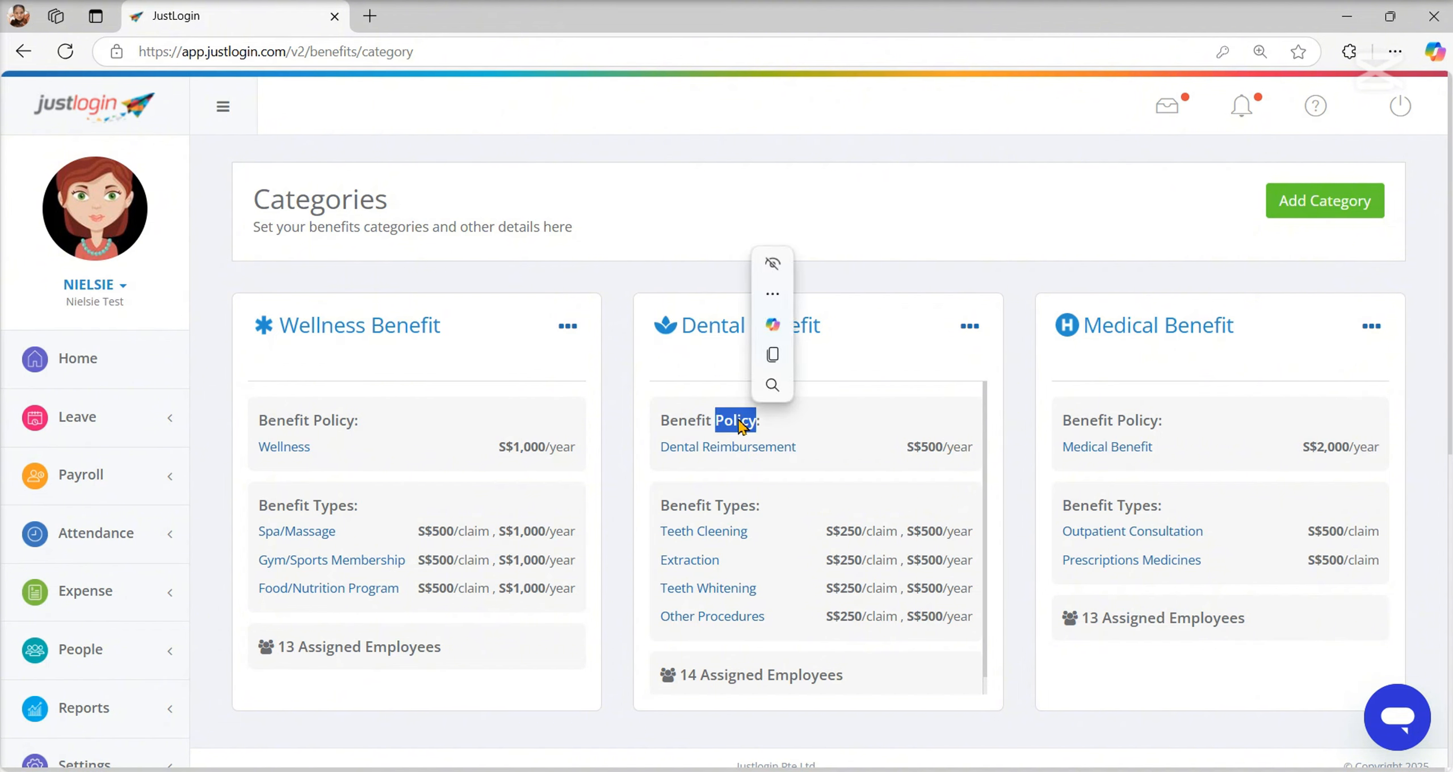
click(916, 263)
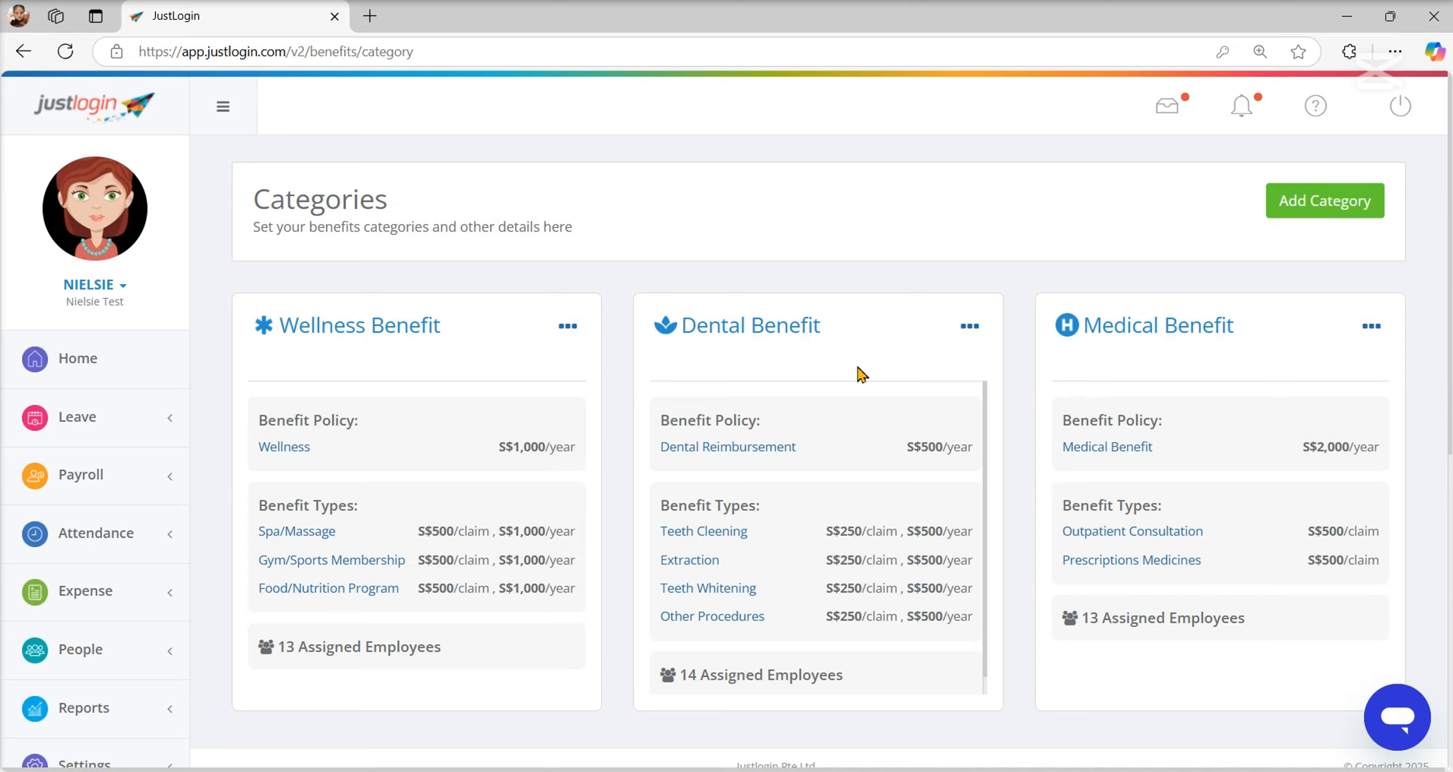
Add and save a benefit category named FLEXI BENEFITS with the asterisk icon and description "This is for Medical, Dental, and Optical Claims only.".
click(1298, 211)
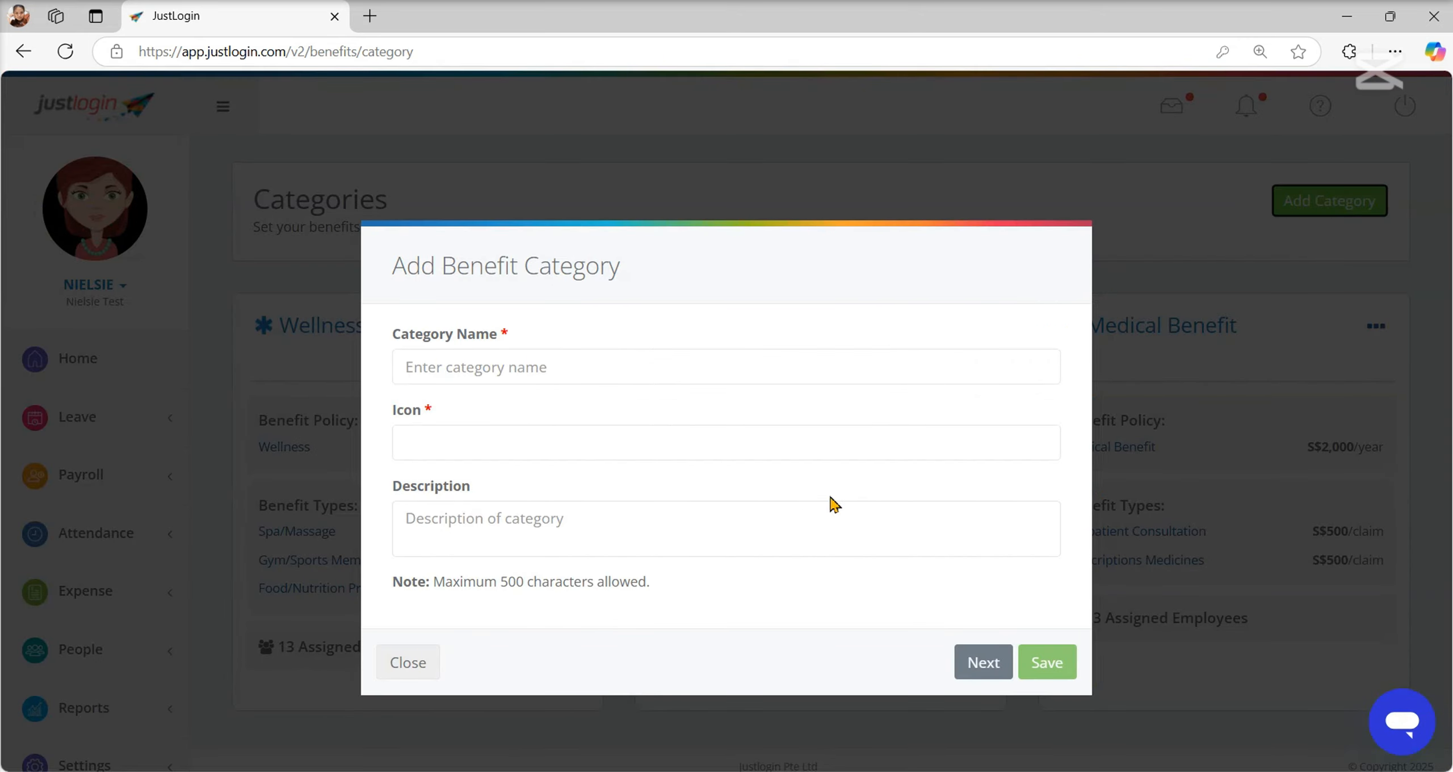
click(460, 378)
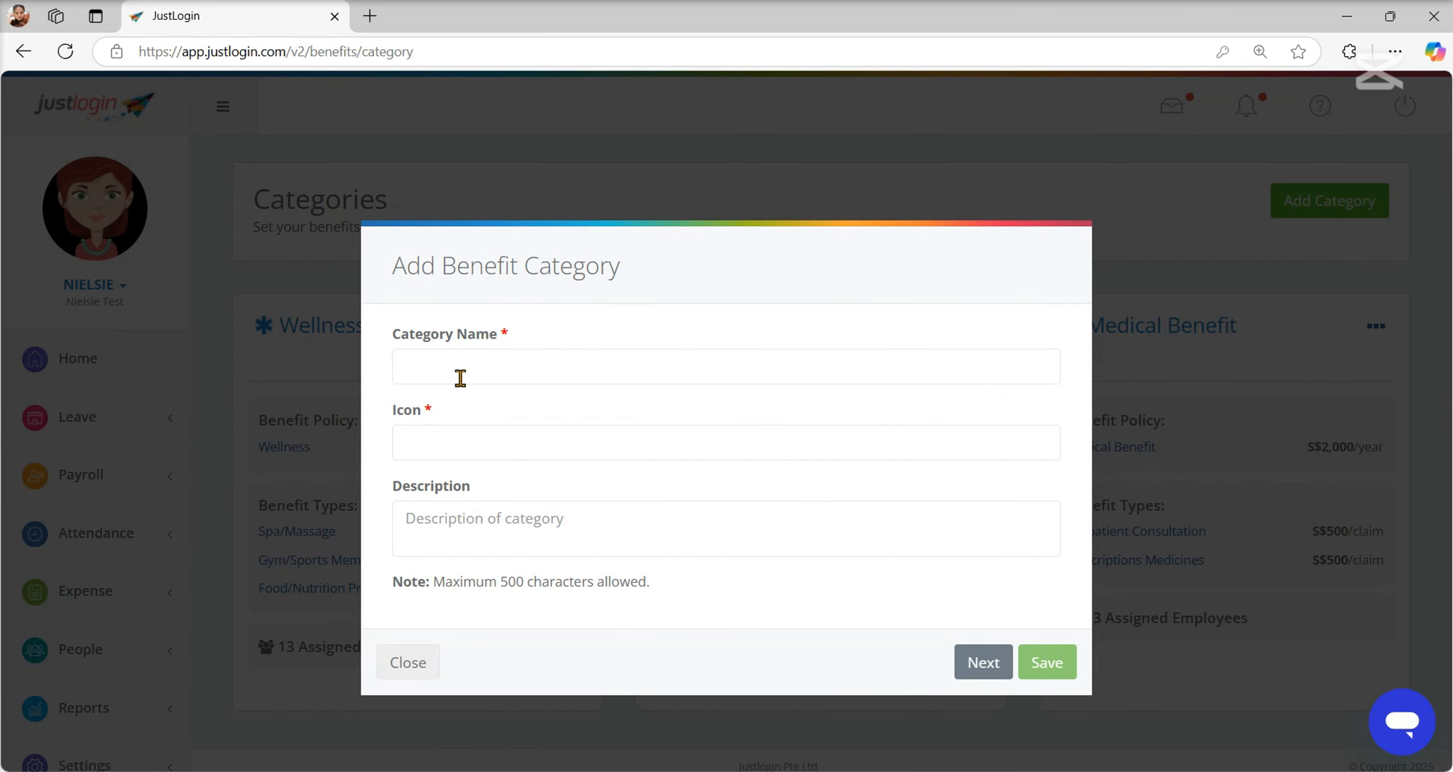
text(FLEXI BENEFITS)
click(469, 448)
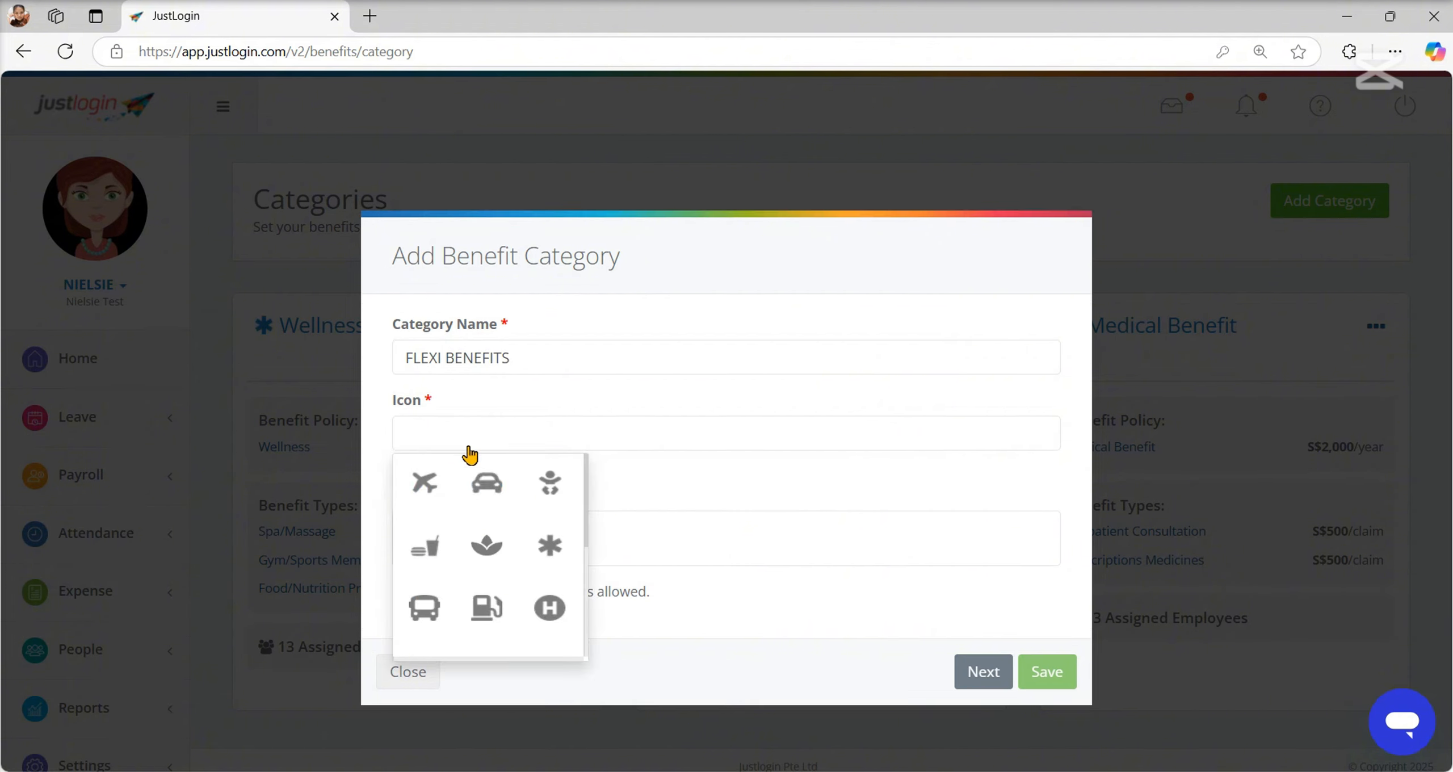
click(550, 548)
click(567, 553)
text(This is for Medical, Dental, and Optical Claims only.)
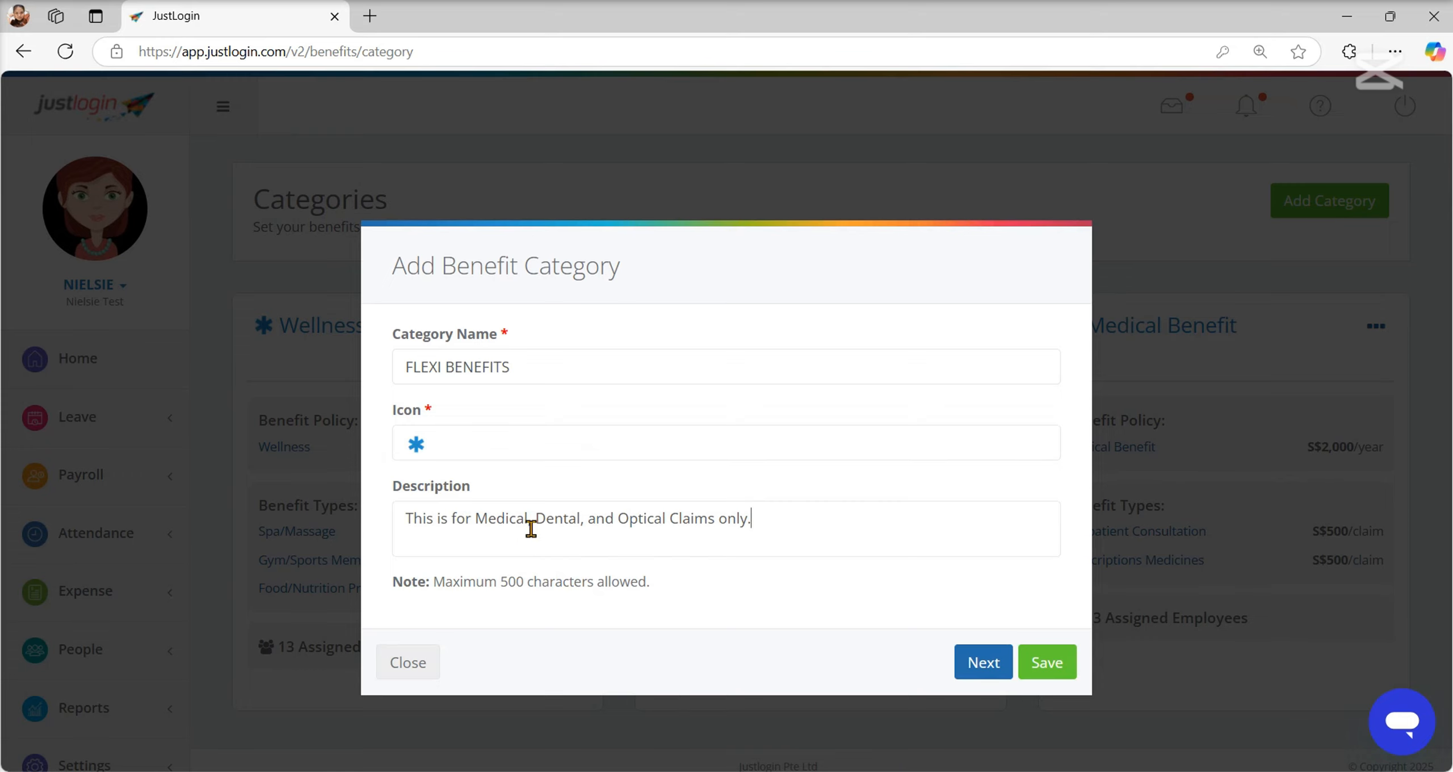
click(1046, 662)
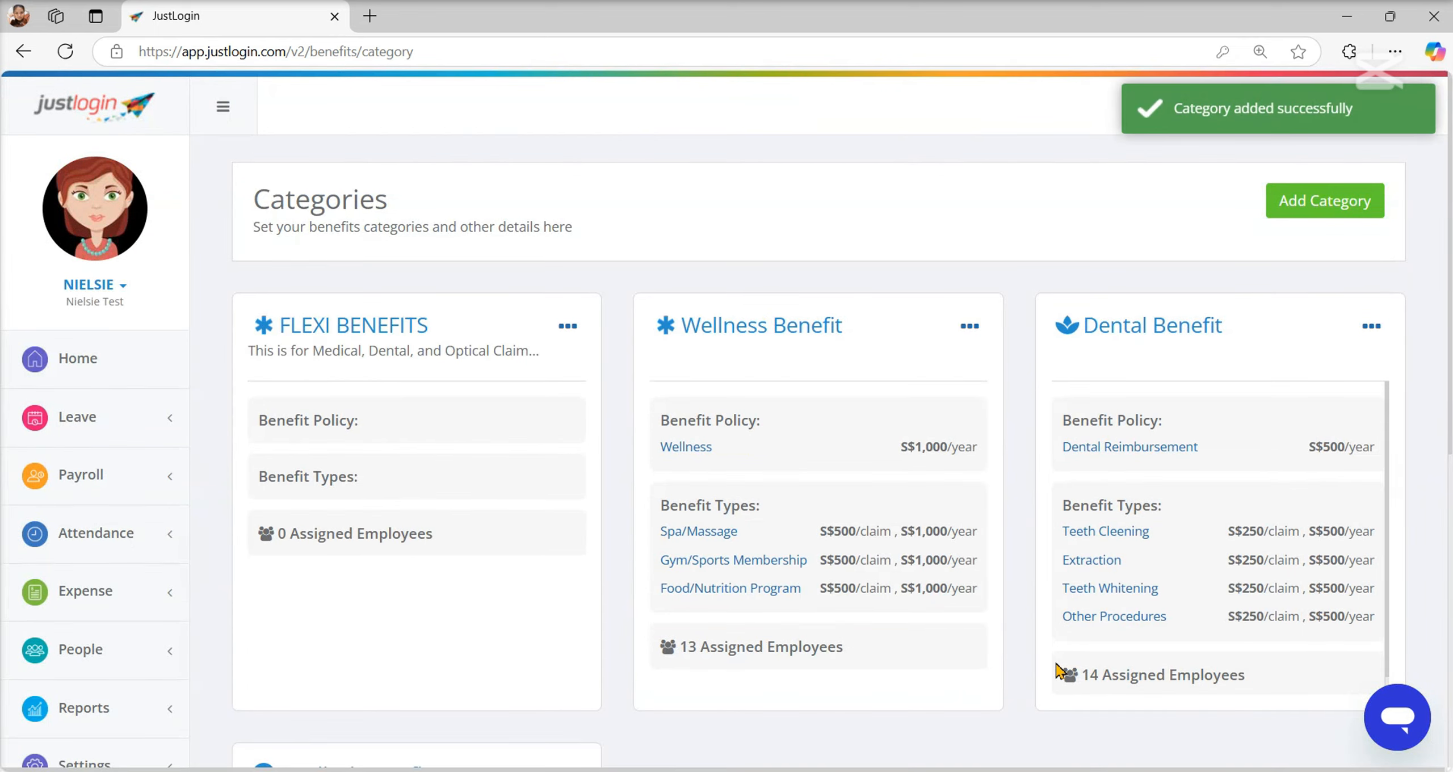
Edit the FLEXI BENEFITS category and proceed to its benefit policy setup.
click(567, 326)
click(542, 373)
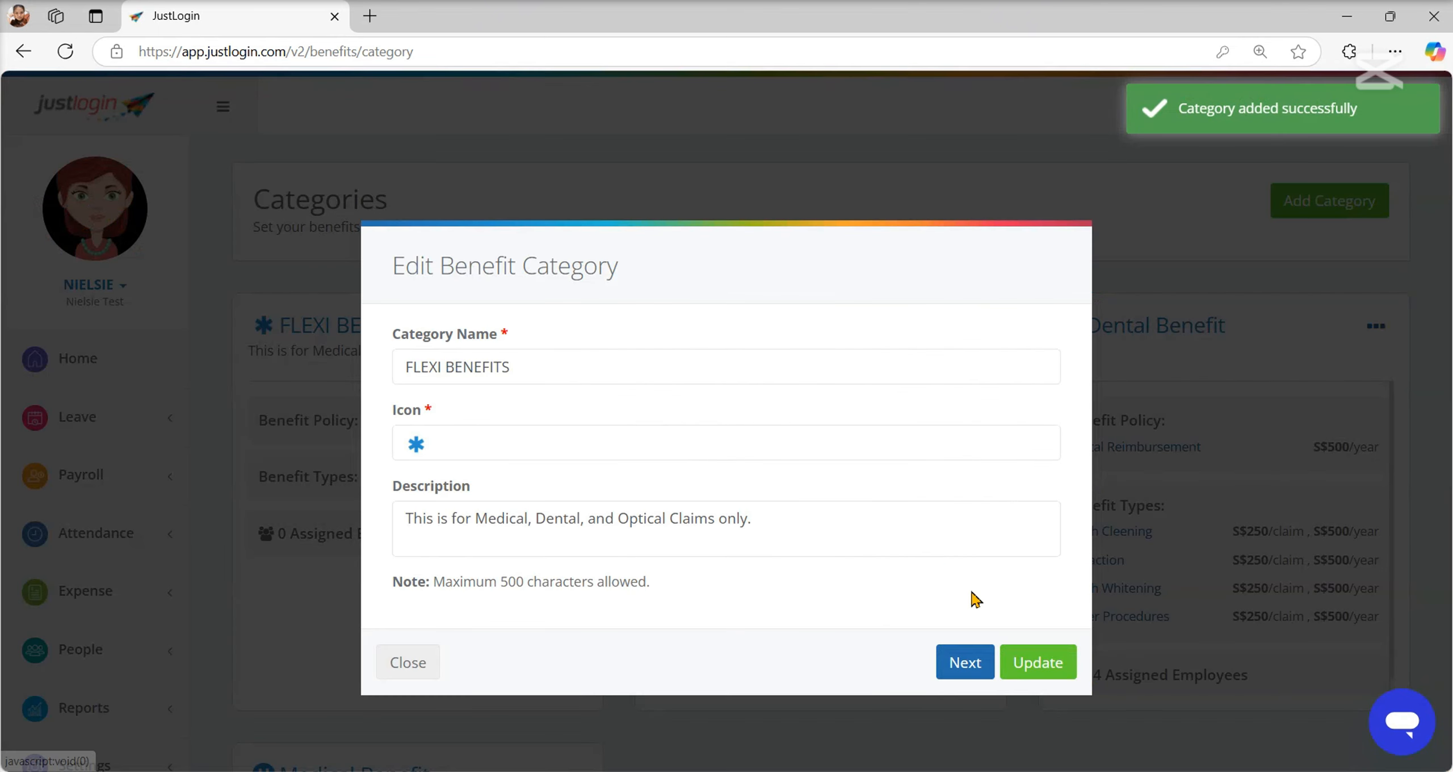
click(971, 674)
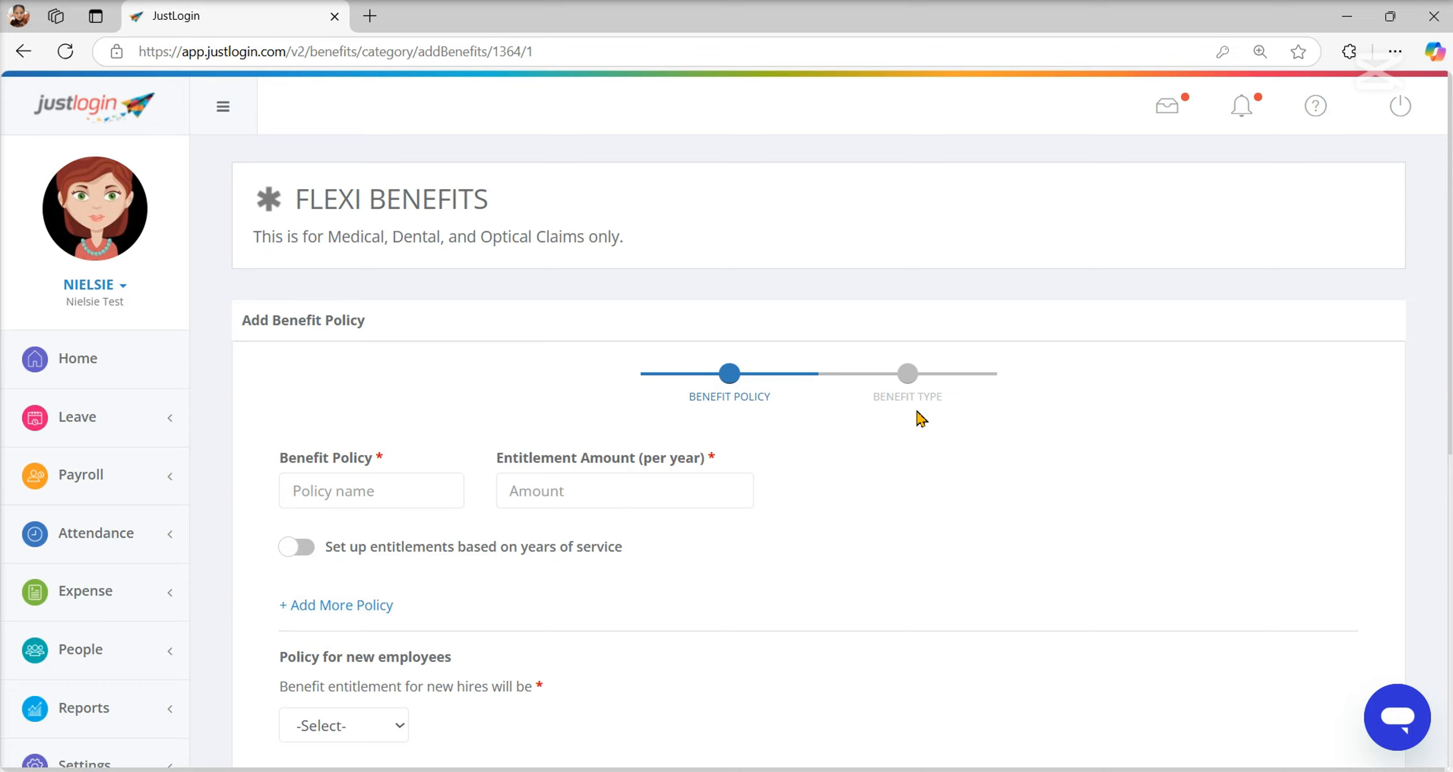
Enter a benefit policy named ALL EMPLOYEES with a yearly entitlement amount of 1,000.
click(377, 492)
text(ALL EM)
text(PLOYEES)
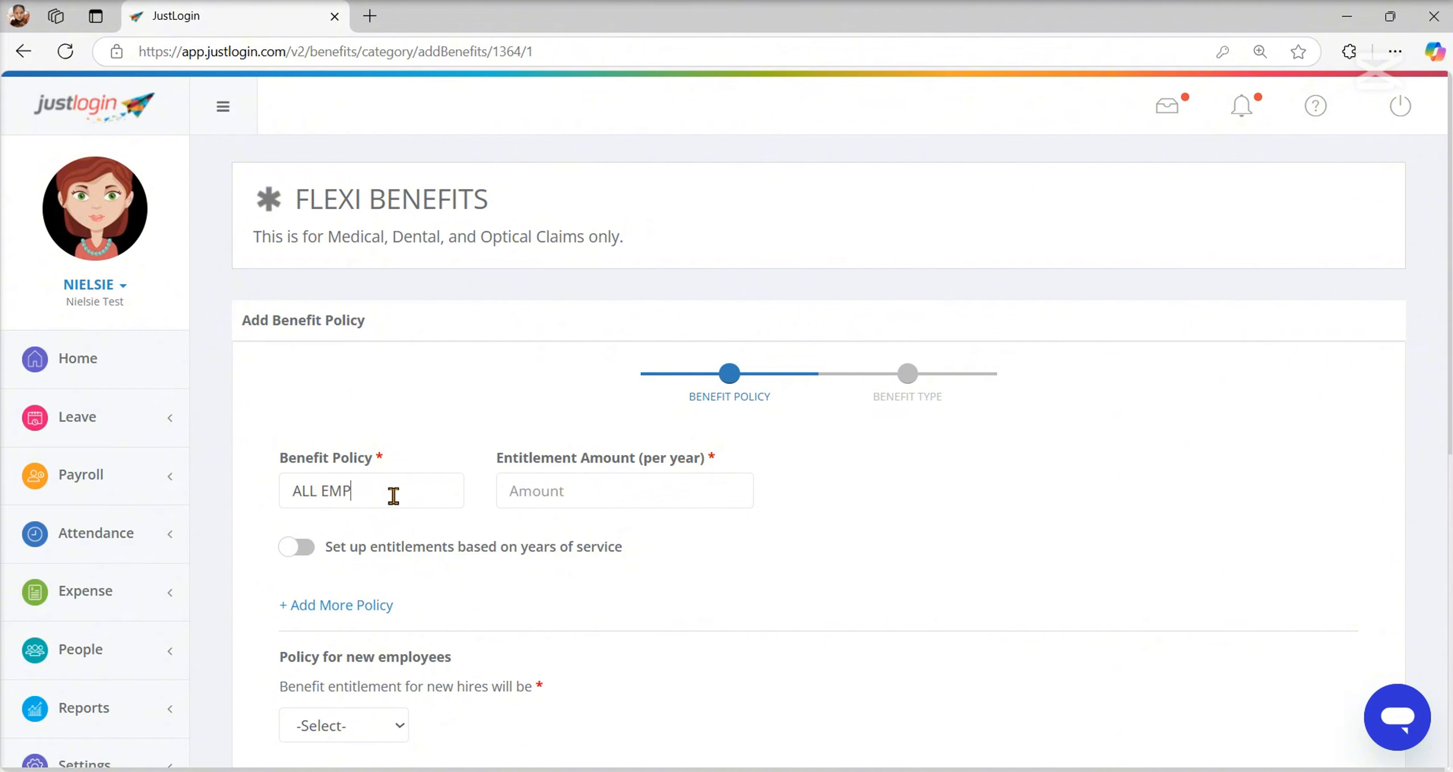
click(549, 491)
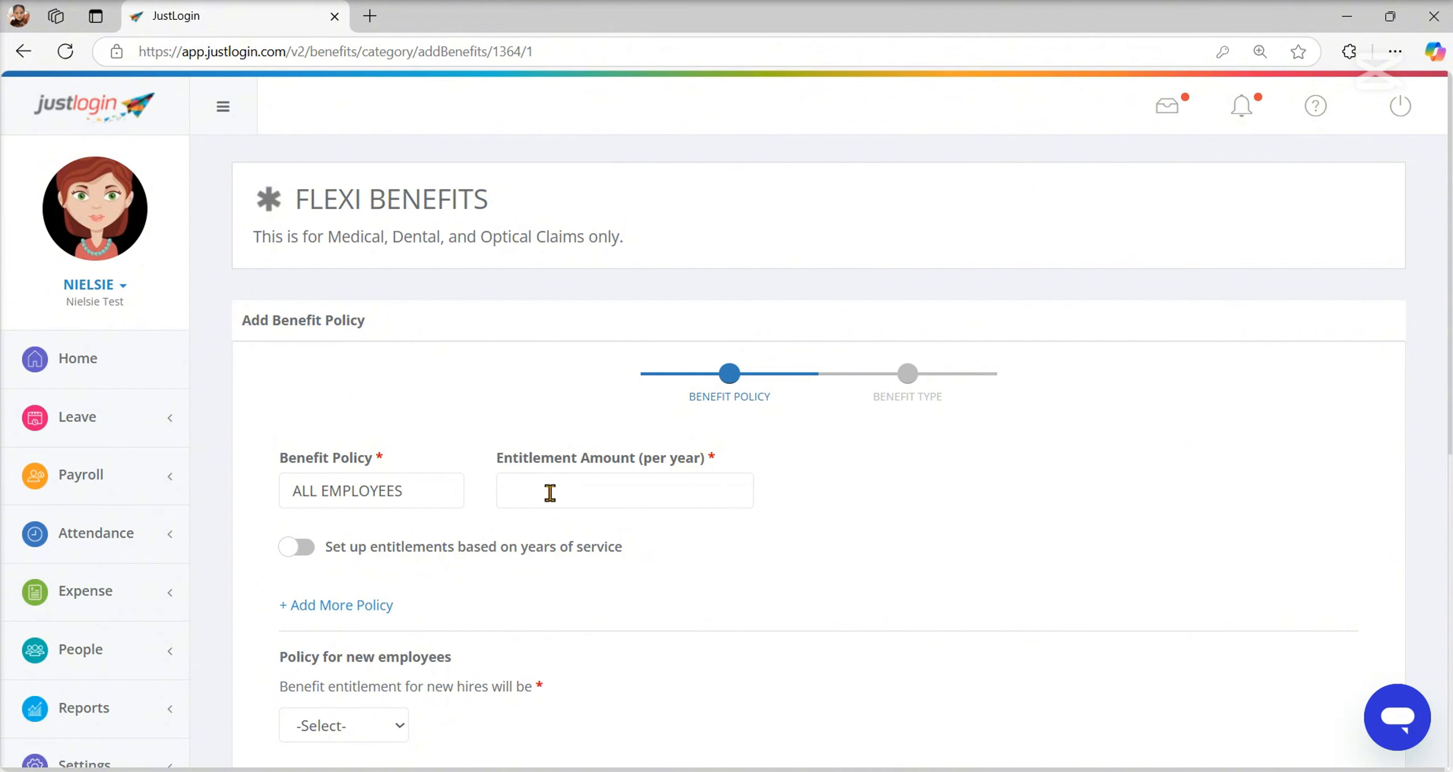
text(1000)
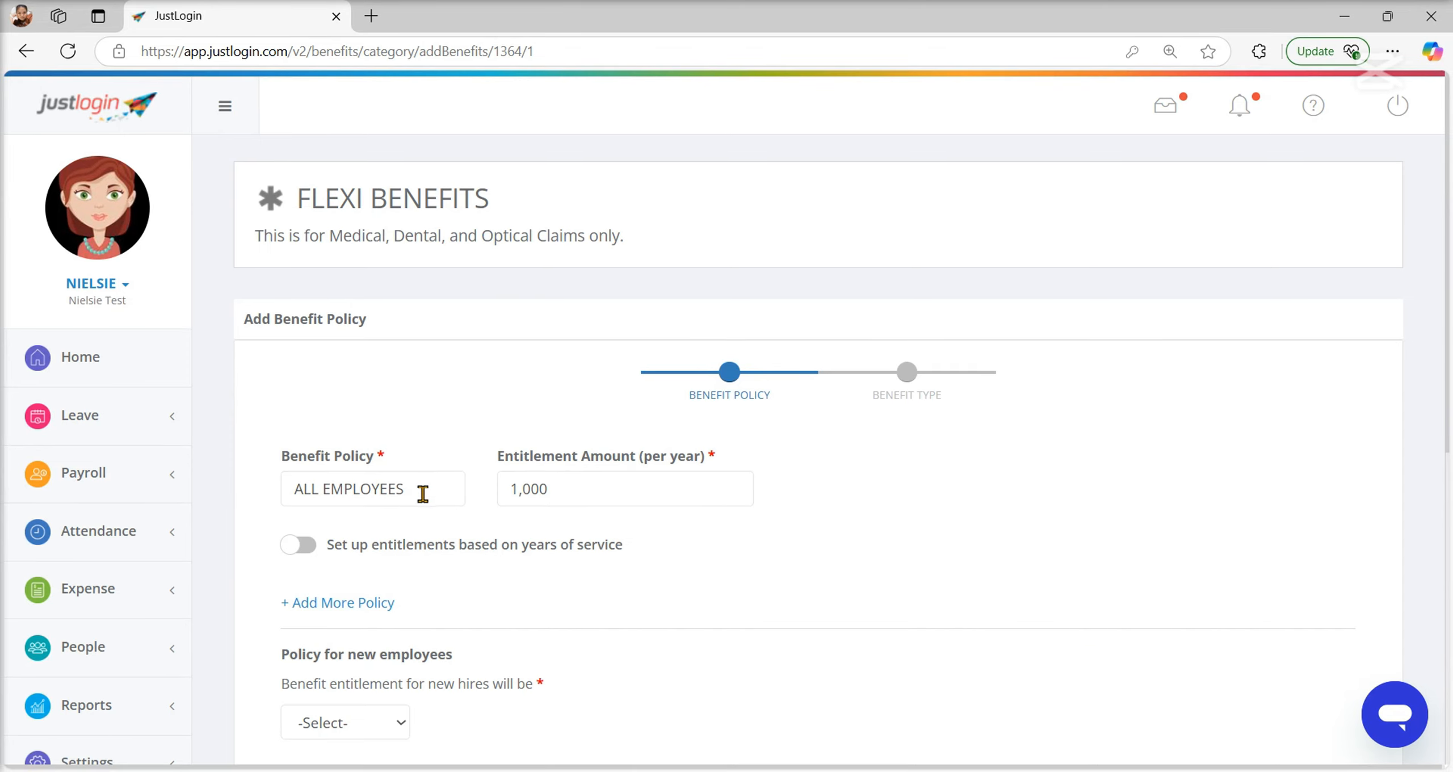
Rename the ALL EMPLOYEES benefit policy as MANAGERS.
drag(421, 491, 294, 488)
key(BackSpace)
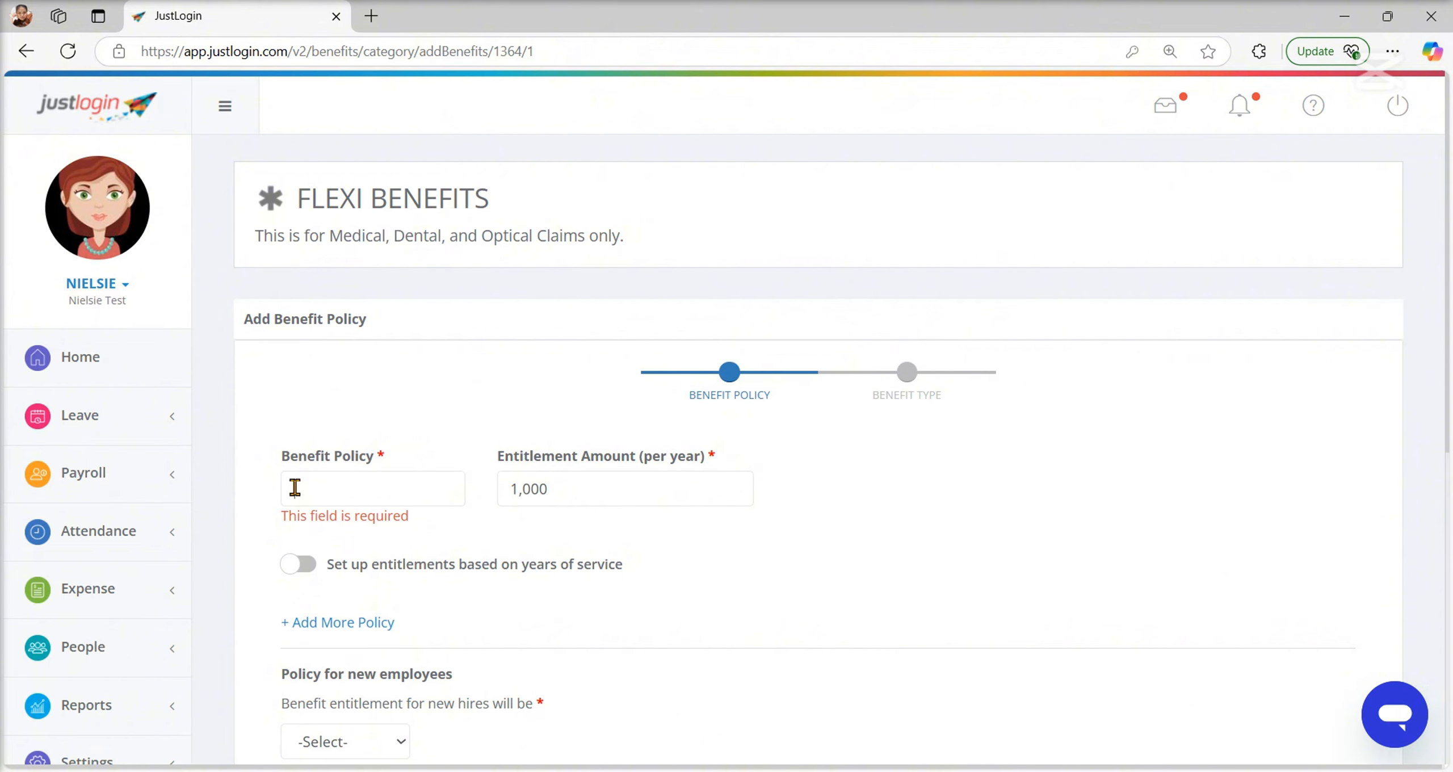
text(MANAGERS)
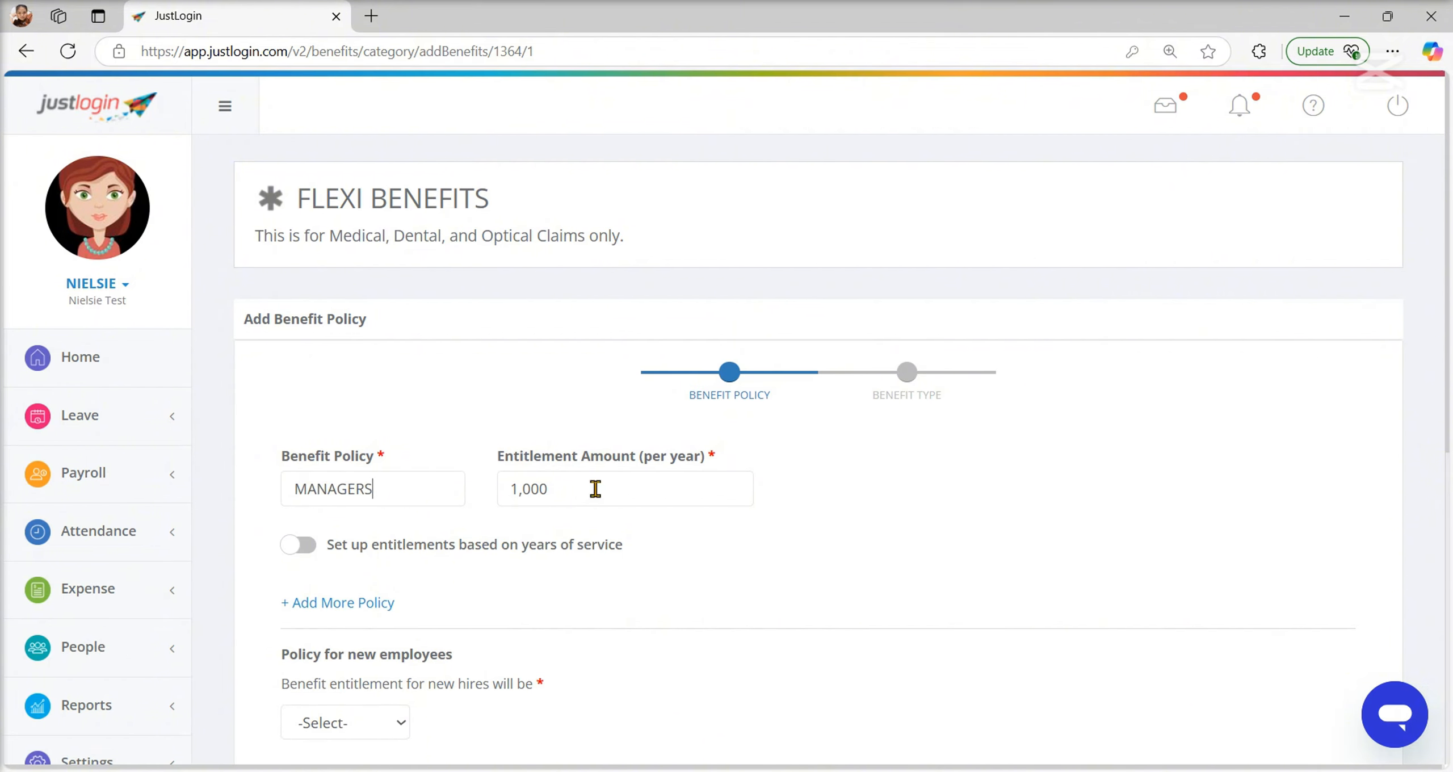
drag(594, 486, 474, 517)
Add a second benefit policy named STAFF with a yearly entitlement amount of 800.
click(368, 604)
click(341, 672)
text(STAFF)
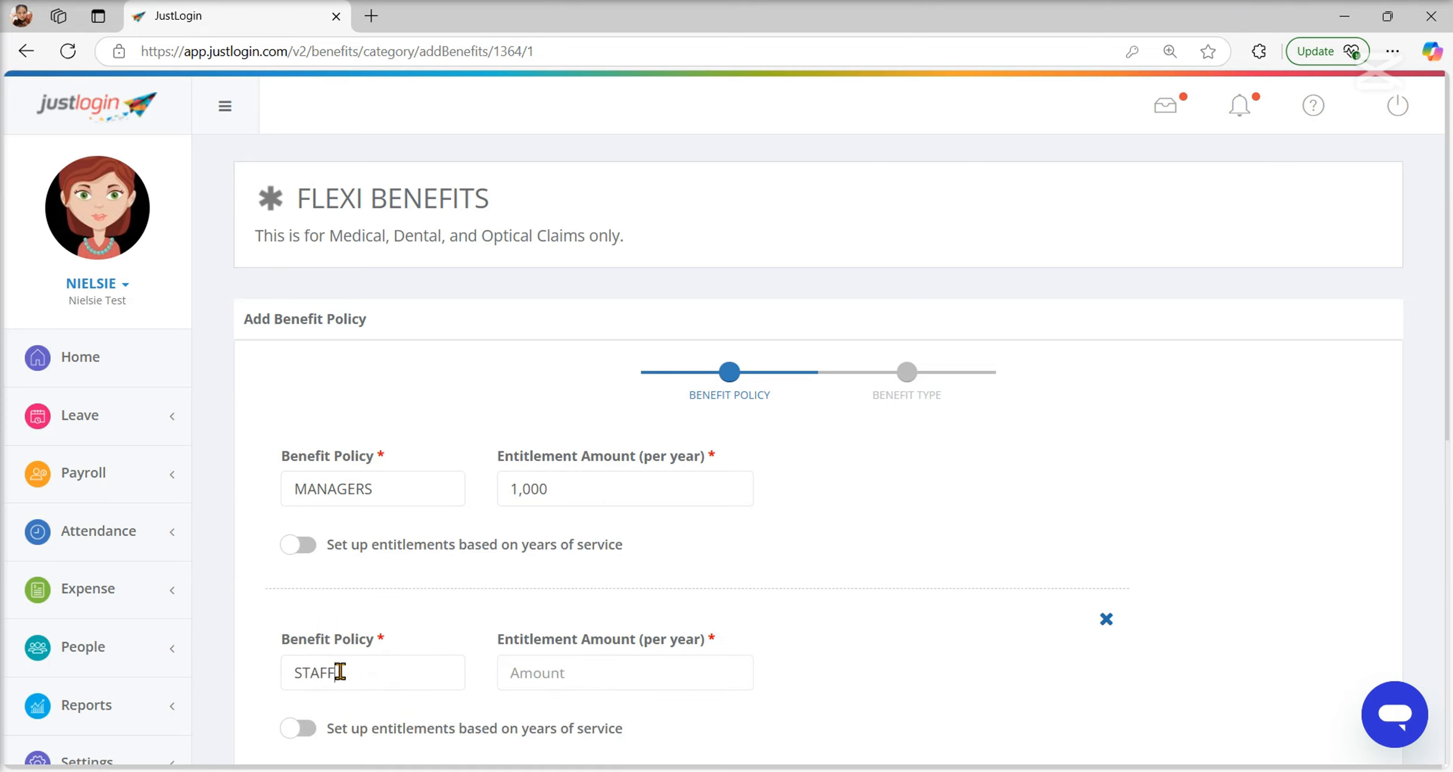
scroll(573, 425, down, 2)
click(570, 575)
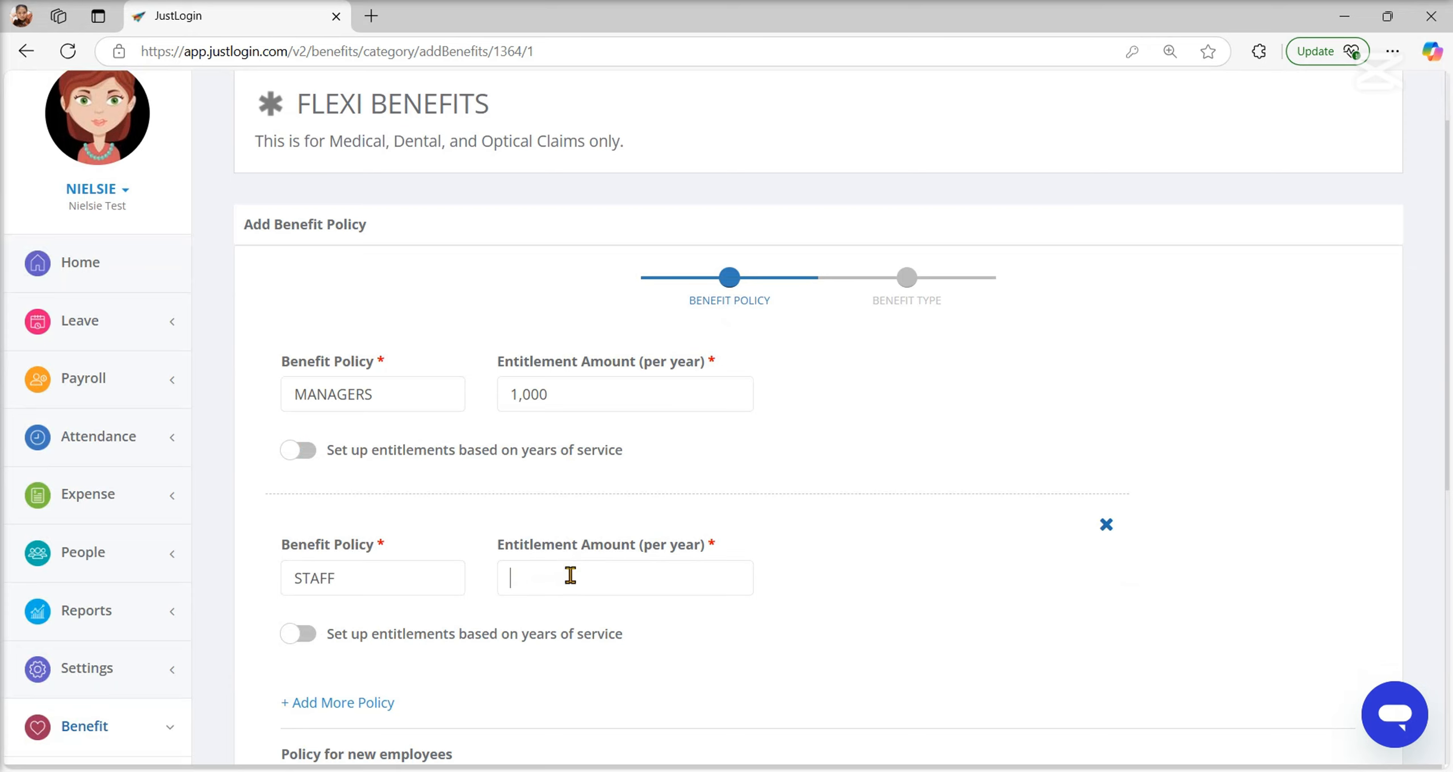
text(800)
Enable entitlements based on years of service for the STAFF policy, with 100 extra at 2 years after hire.
scroll(569, 576, down, 4)
drag(311, 451, 415, 479)
click(303, 450)
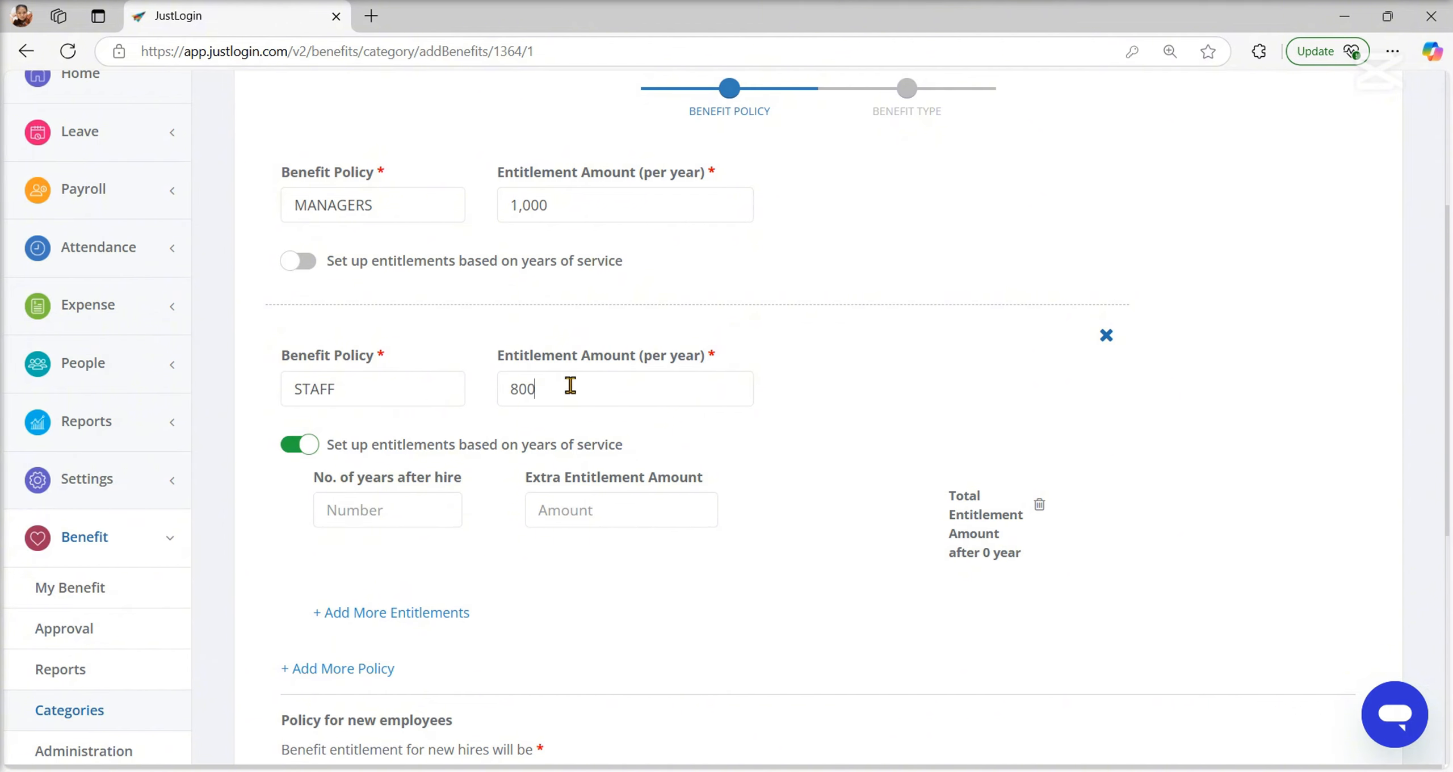
drag(567, 387, 502, 387)
click(354, 511)
text(2)
click(578, 516)
text(100)
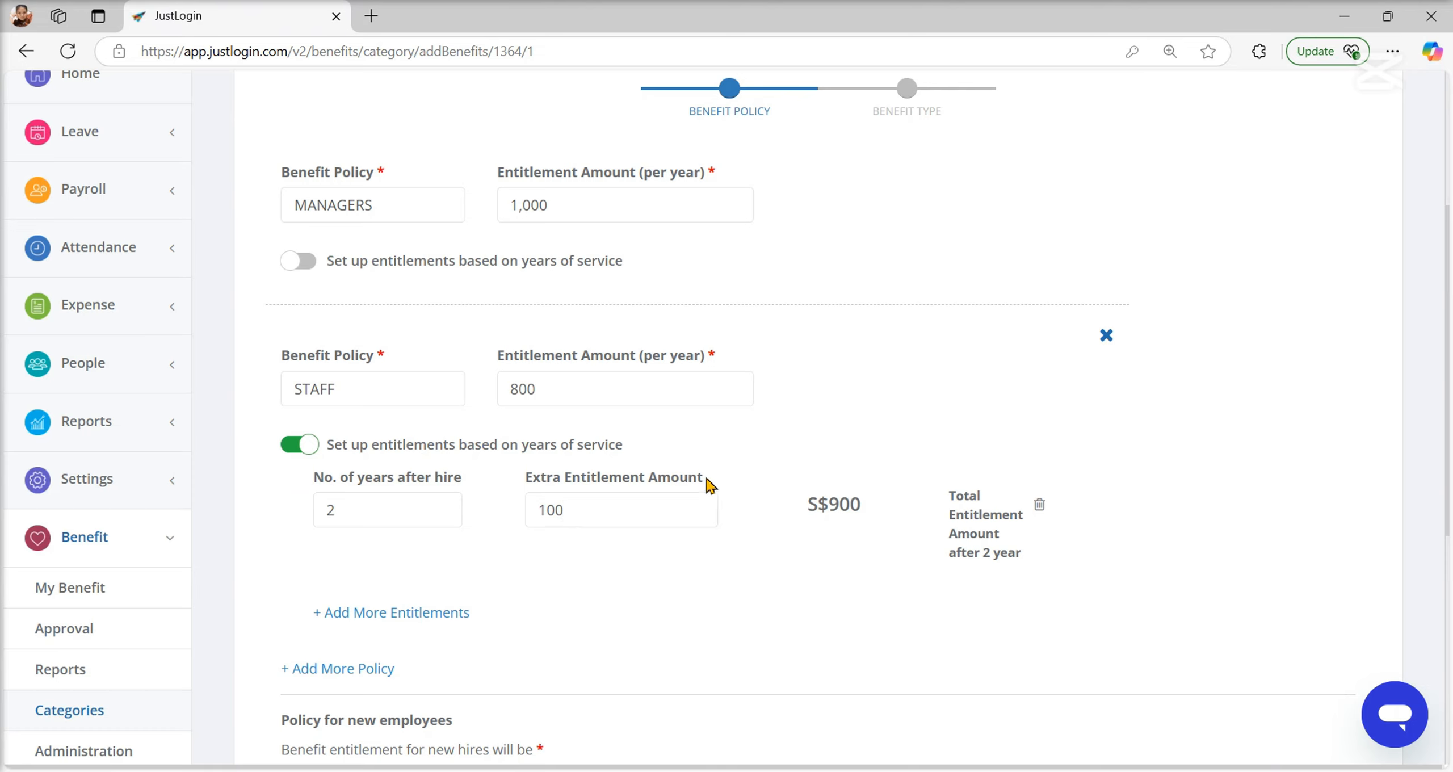
Add another service entitlement to the STAFF policy, granting 100 extra at 5 years after hire.
click(387, 612)
click(366, 642)
text(5)
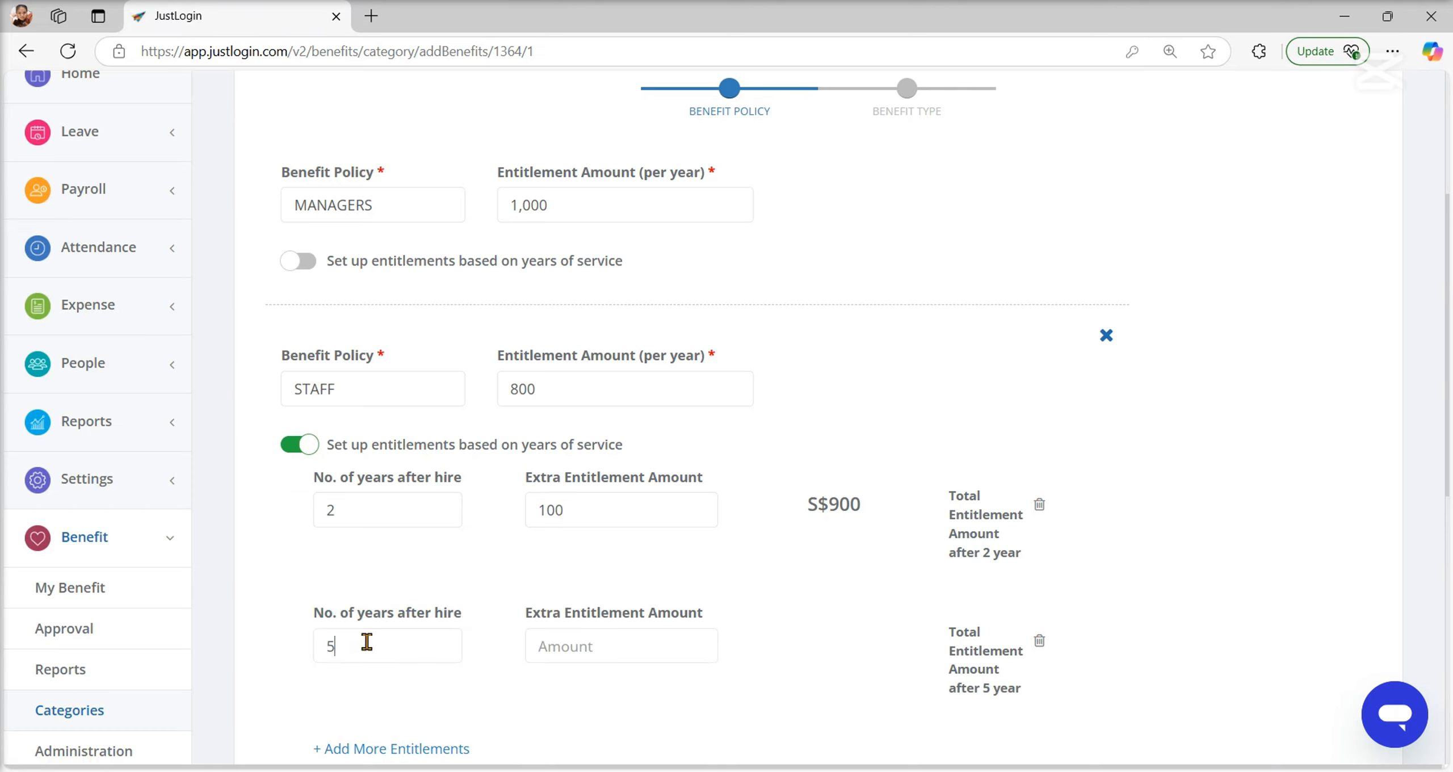
click(632, 641)
text(100)
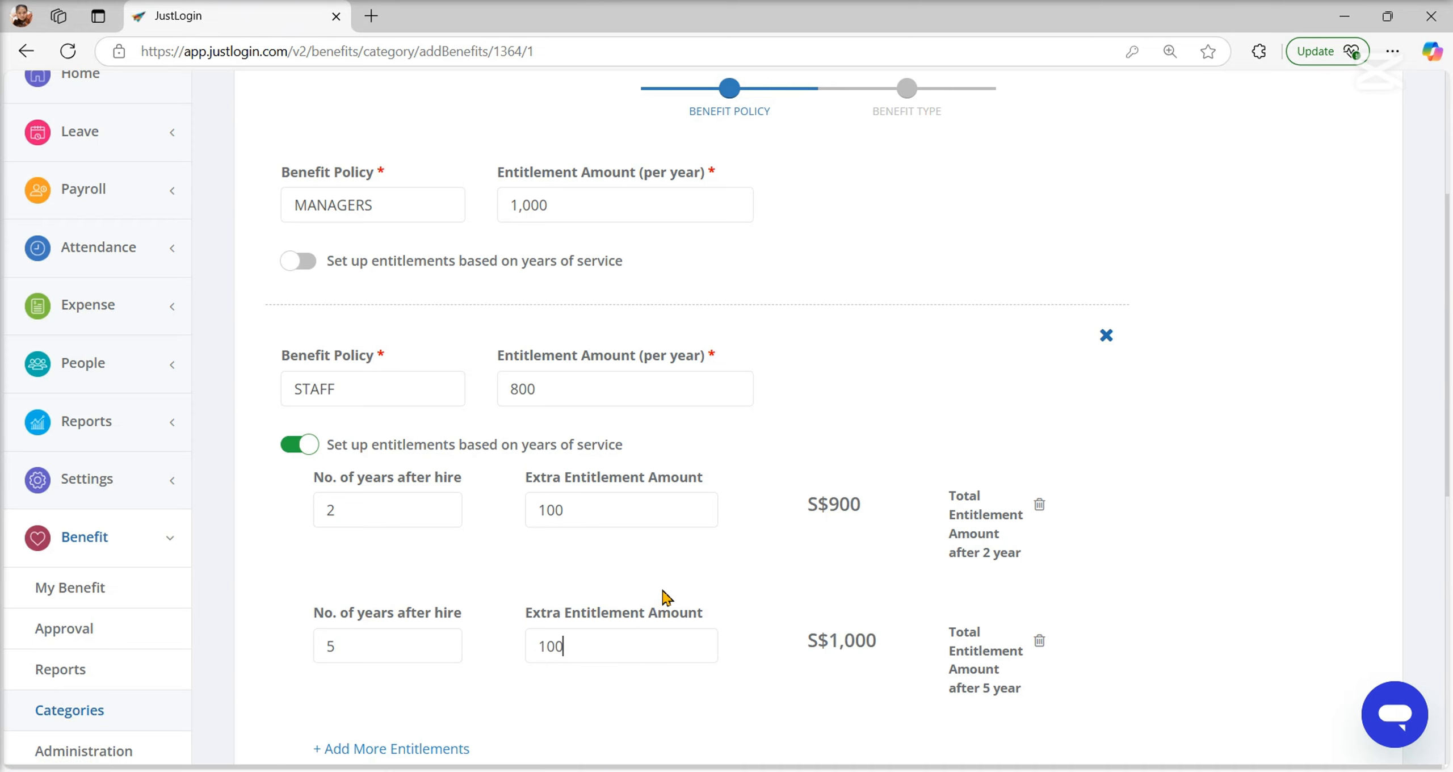
scroll(664, 593, down, 2)
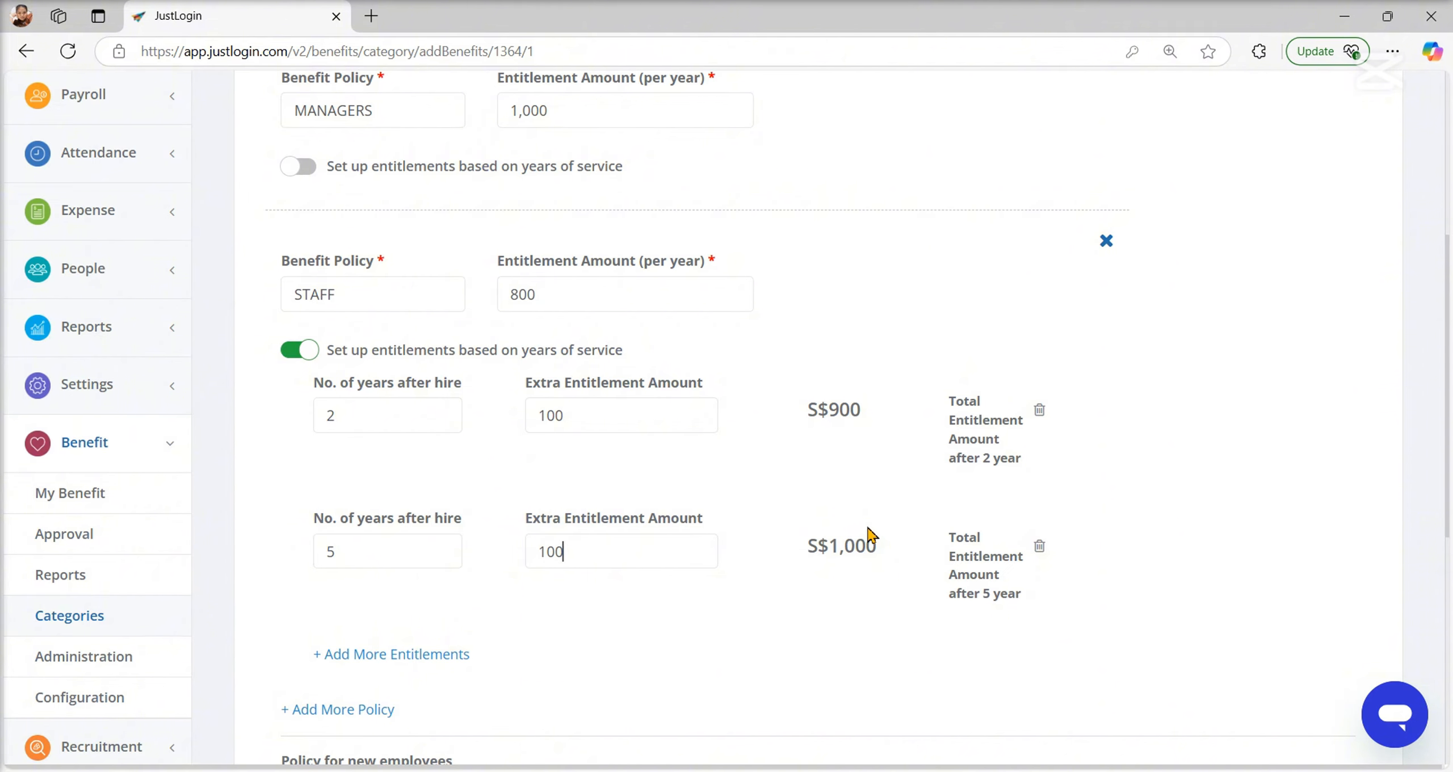
drag(364, 295, 285, 292)
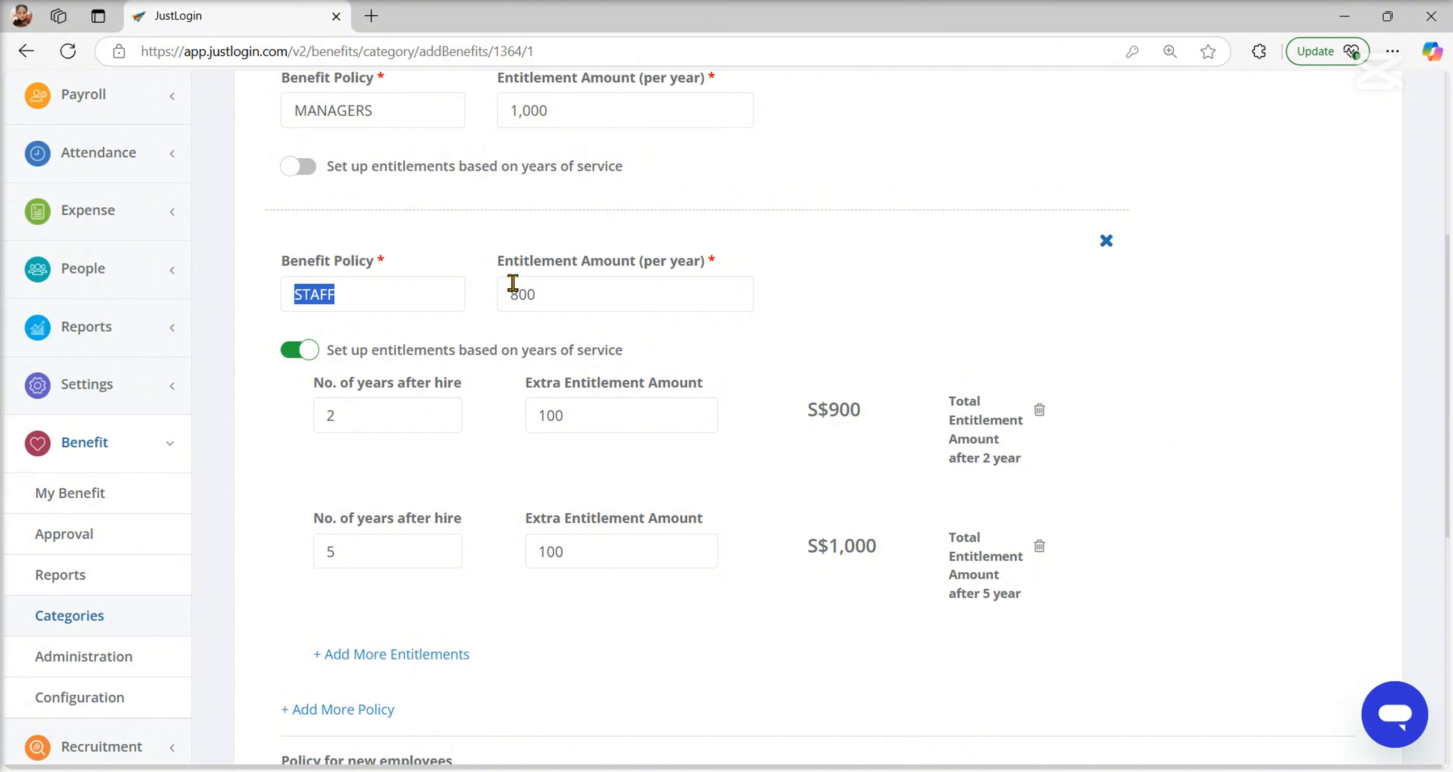
drag(878, 553, 801, 563)
click(767, 606)
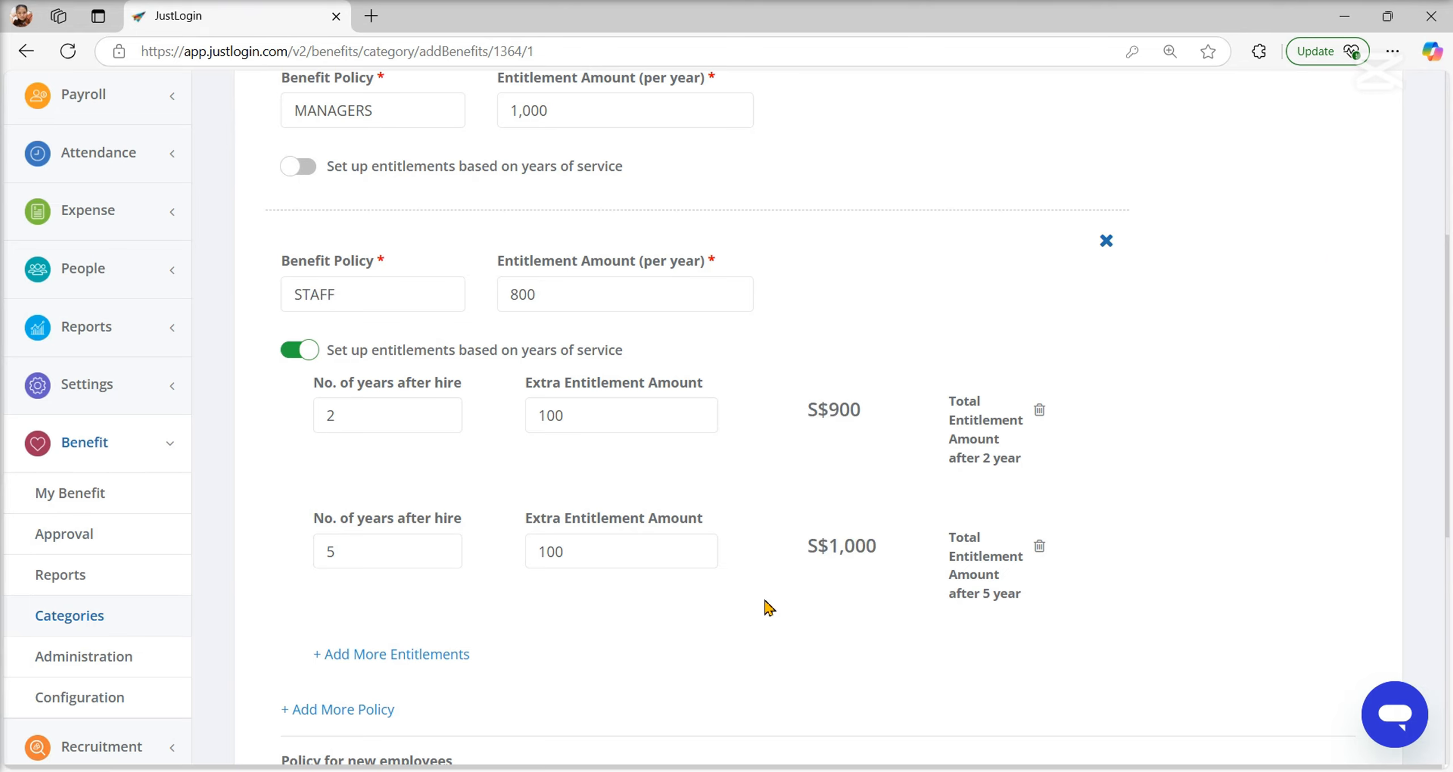
Set the benefit entitlement for new hires to Prorated in the policy for new employees.
scroll(767, 606, down, 9)
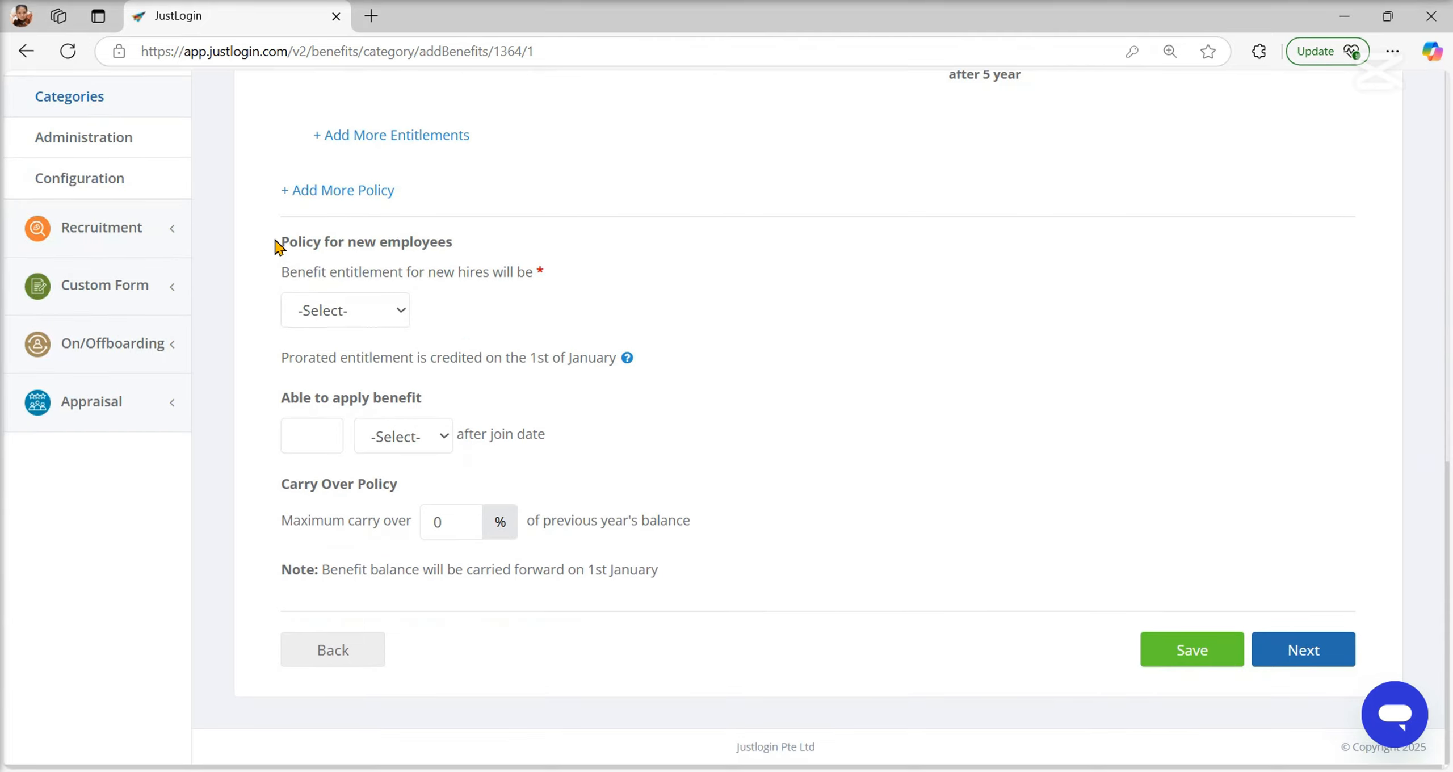
triple_click(514, 243)
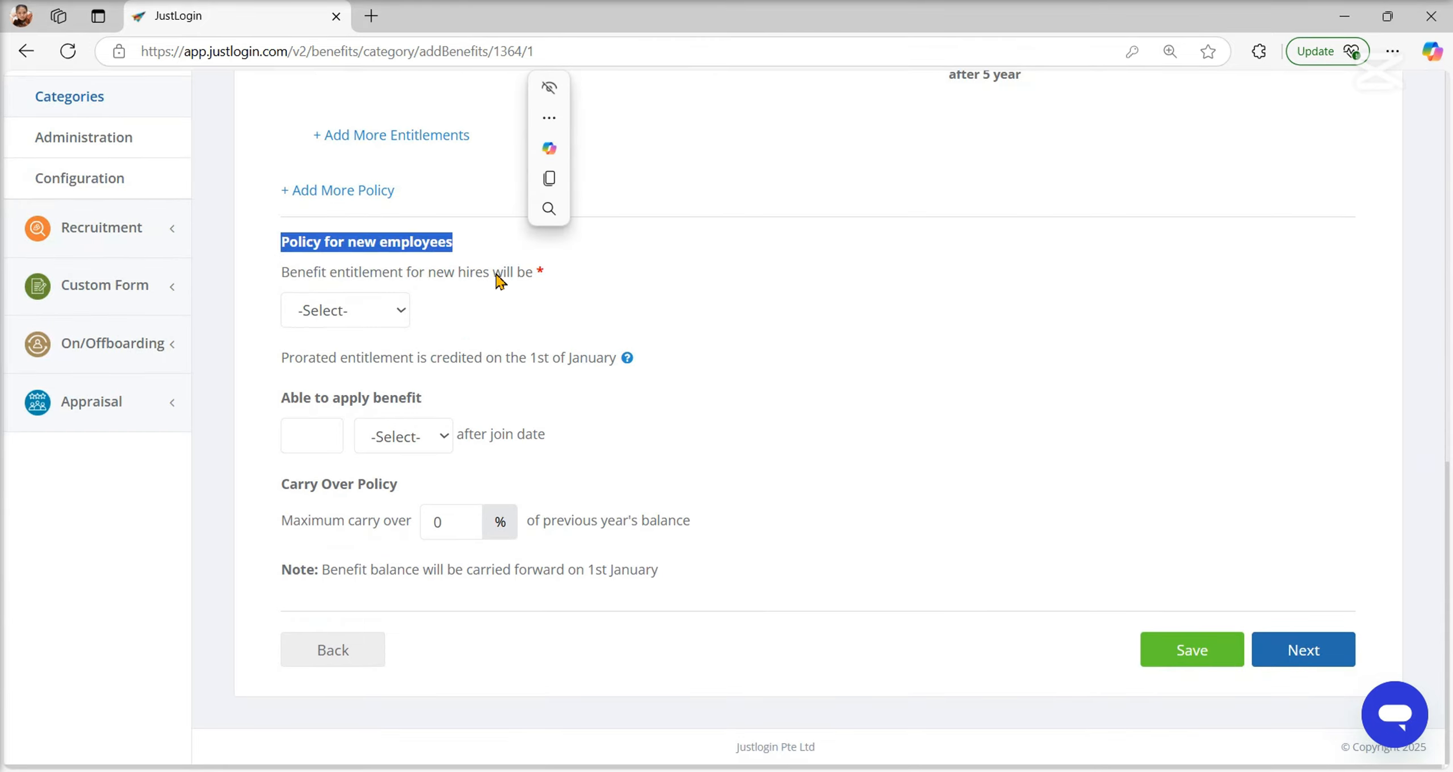
click(482, 300)
click(386, 318)
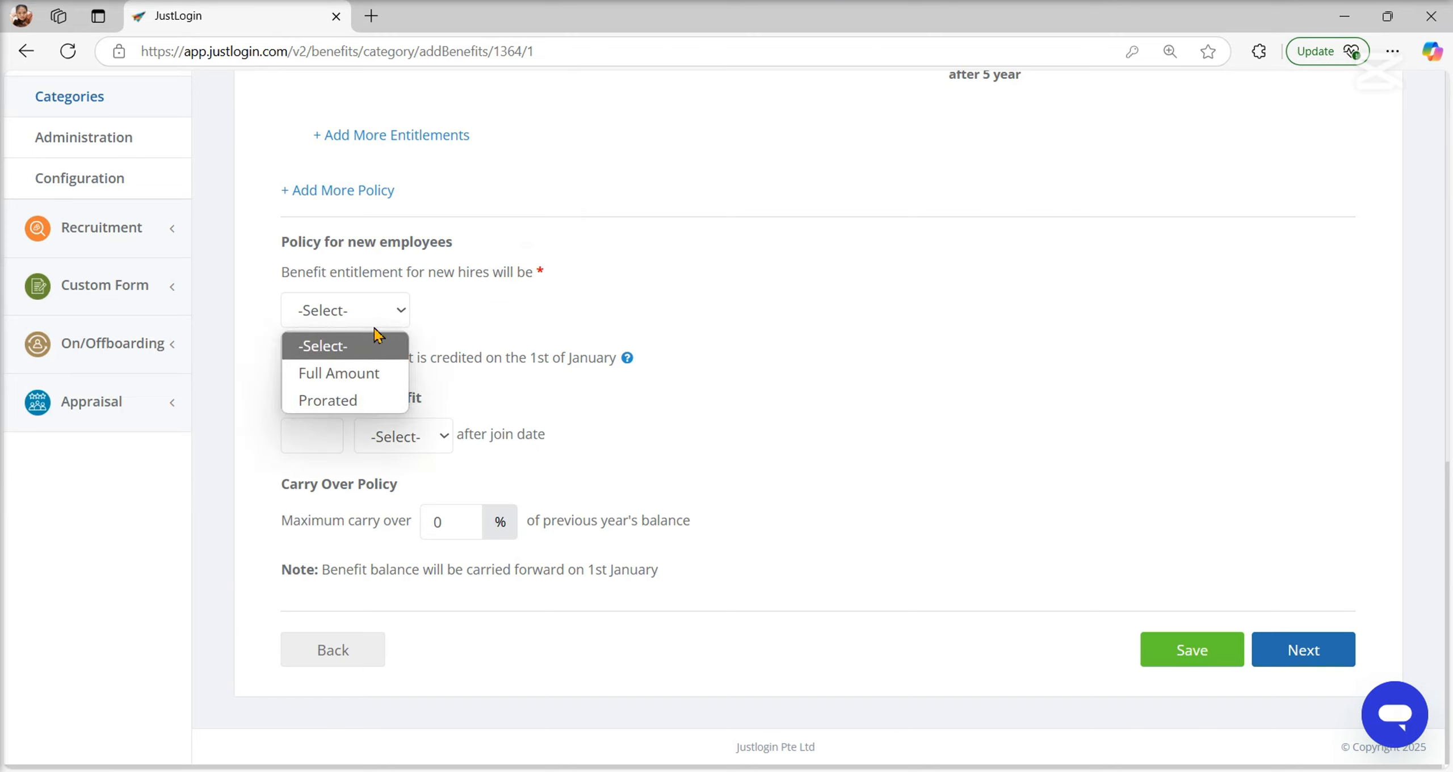
click(351, 400)
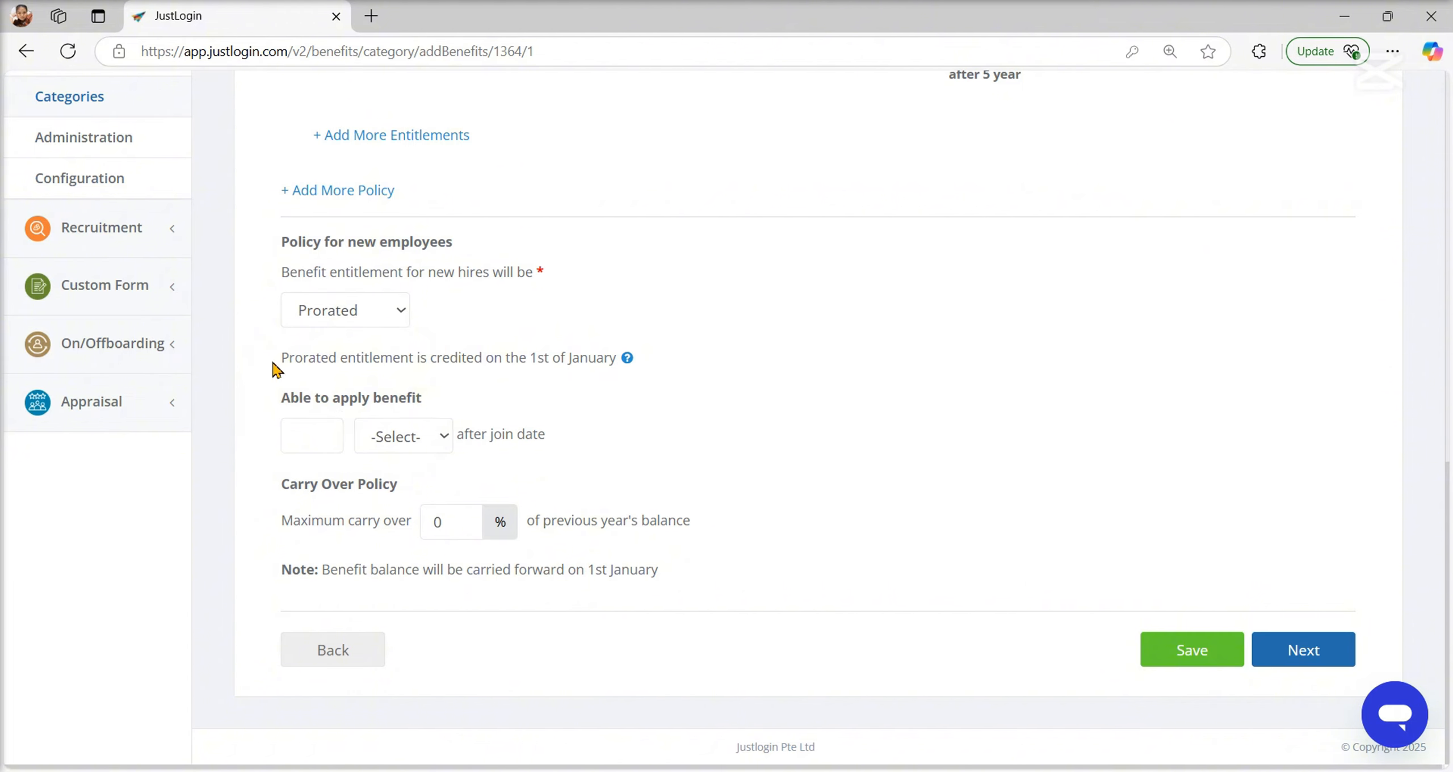
drag(277, 365, 616, 363)
click(599, 401)
Allow employees to apply for the benefit 3 months after their join date.
triple_click(435, 397)
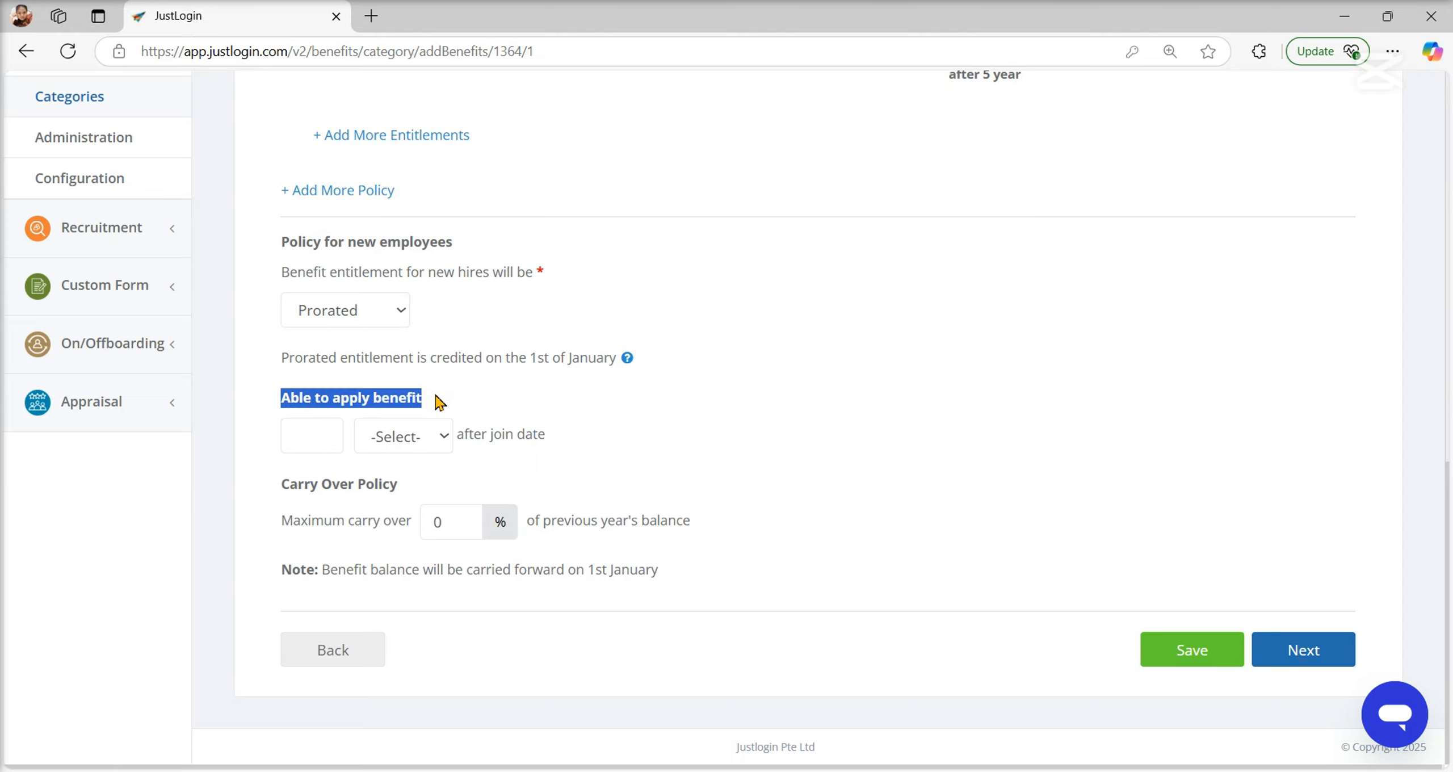
click(329, 434)
text(23)
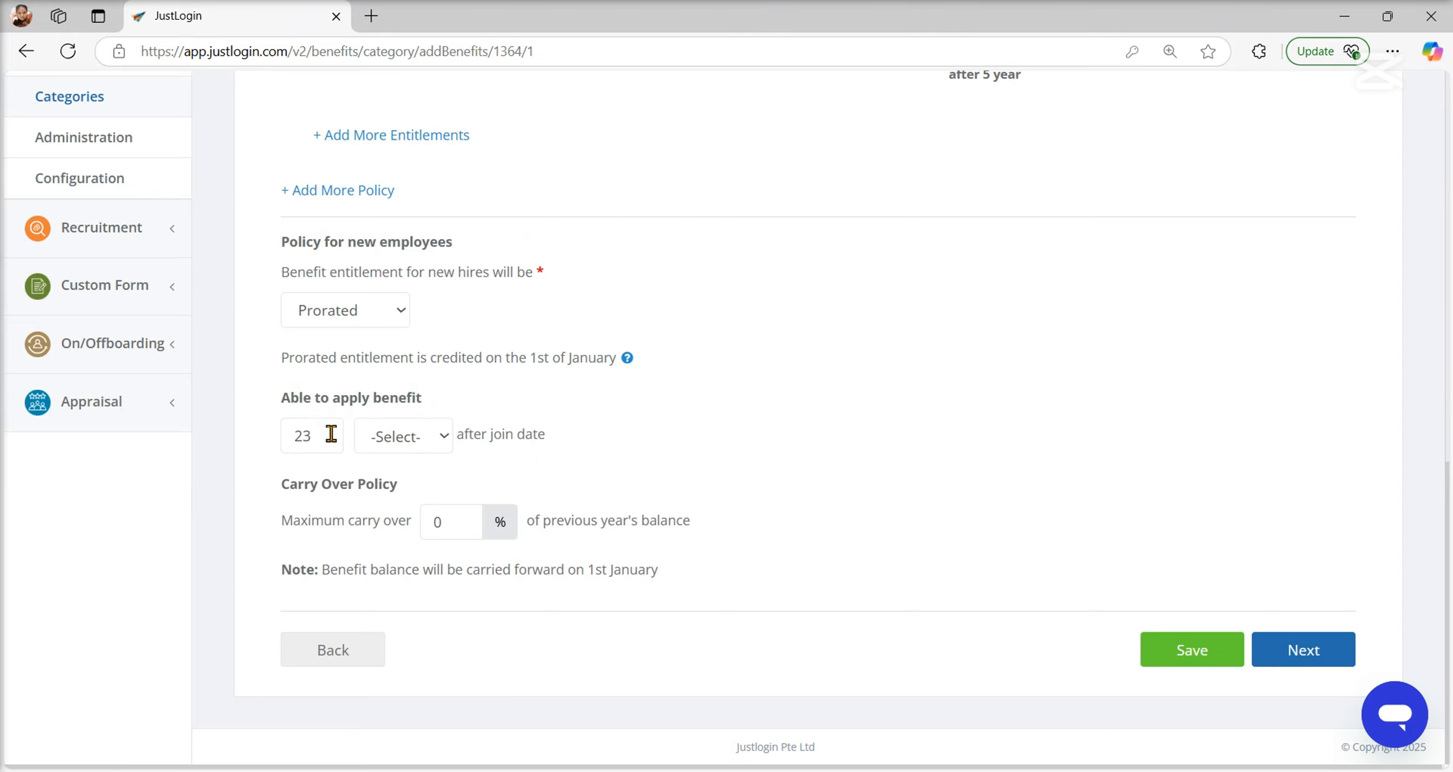
key(BackSpace)
key(BackSpace)
text(3)
click(422, 442)
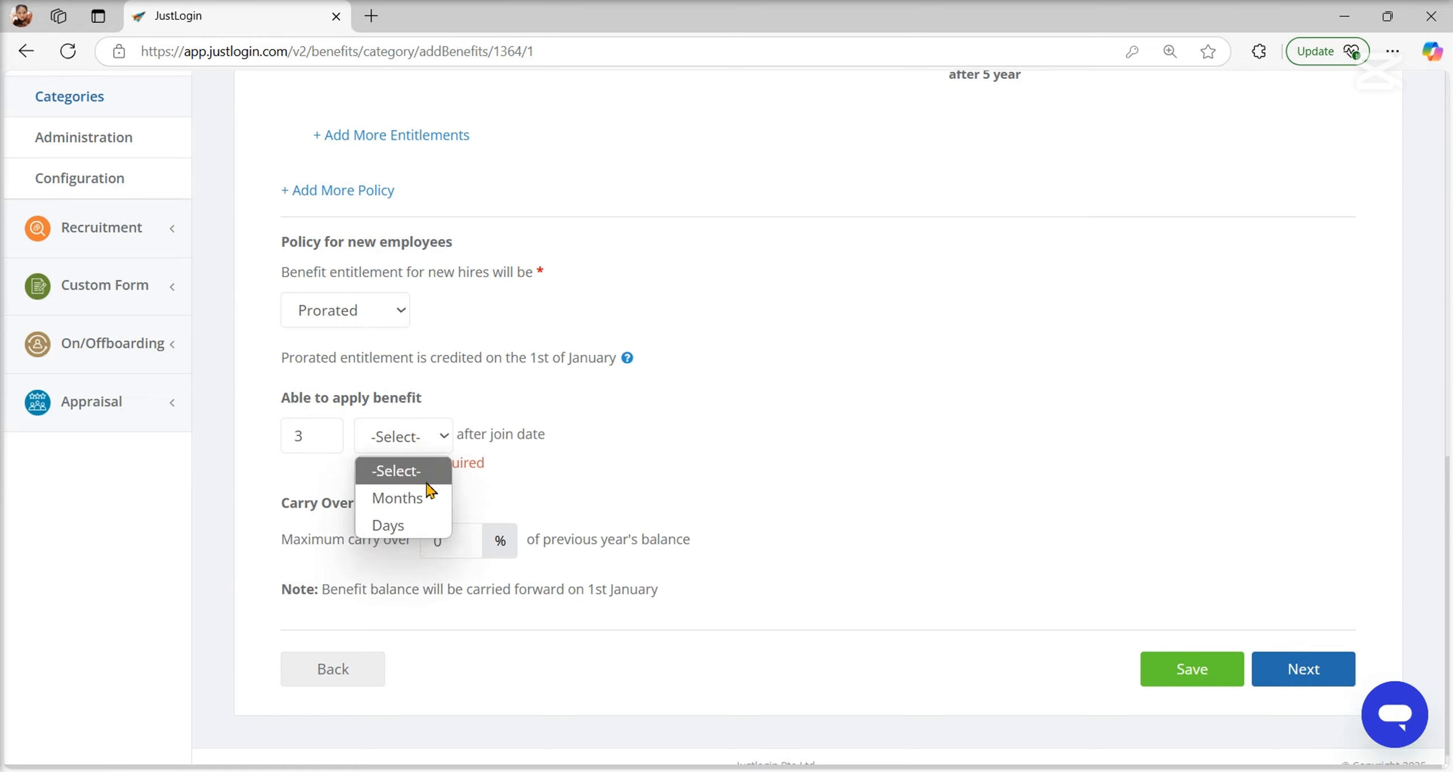
click(430, 496)
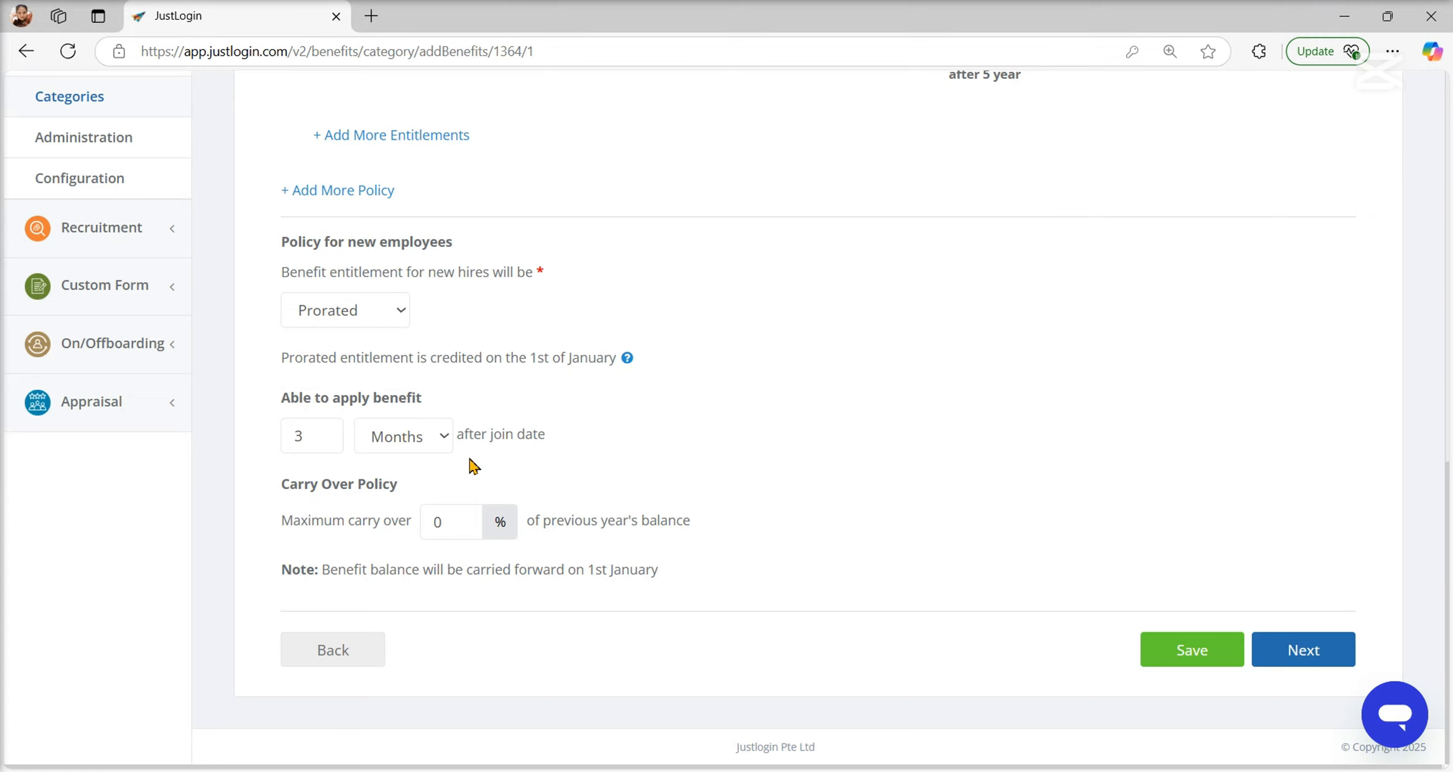
Keep the maximum carry over at 0% and continue to the benefit type setup.
drag(280, 484, 400, 486)
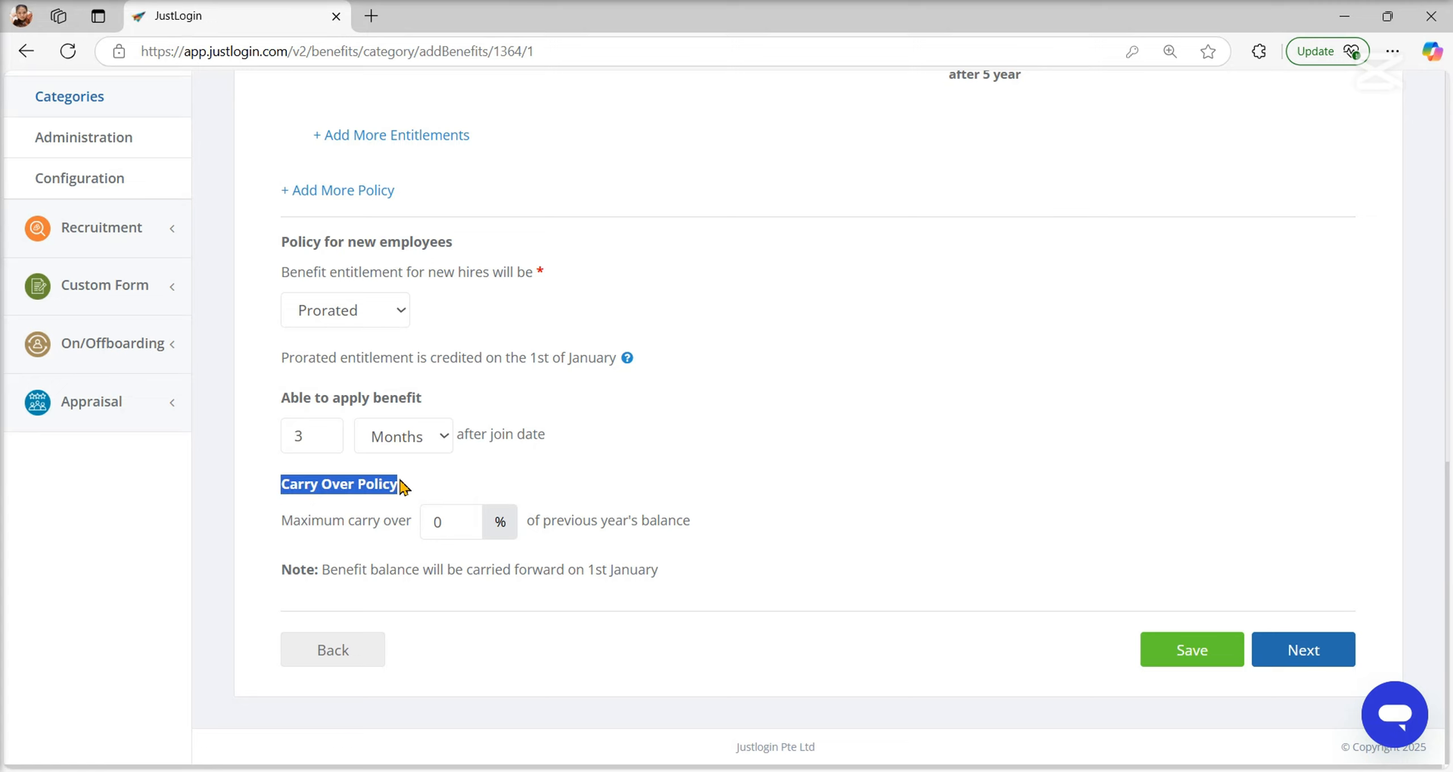
double_click(440, 521)
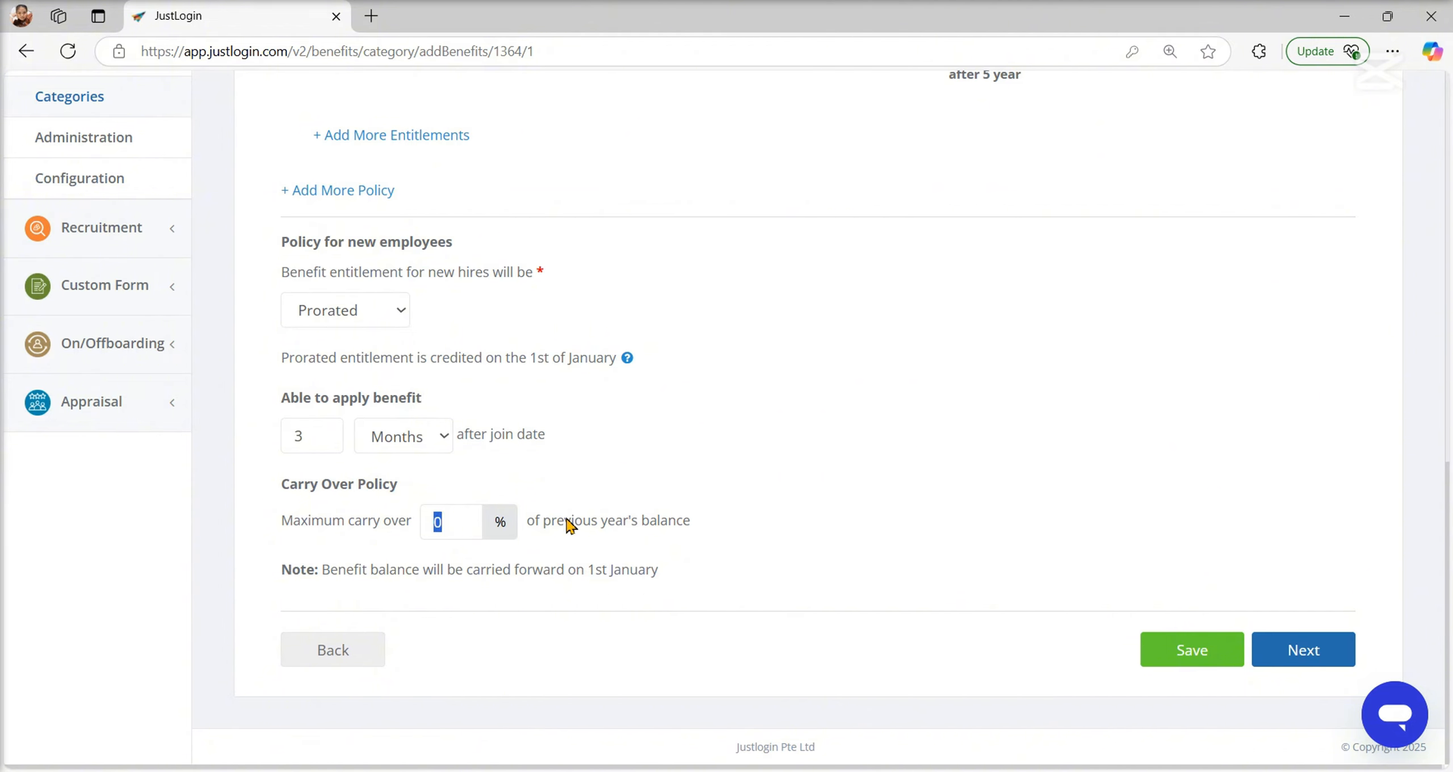
click(732, 527)
click(1327, 659)
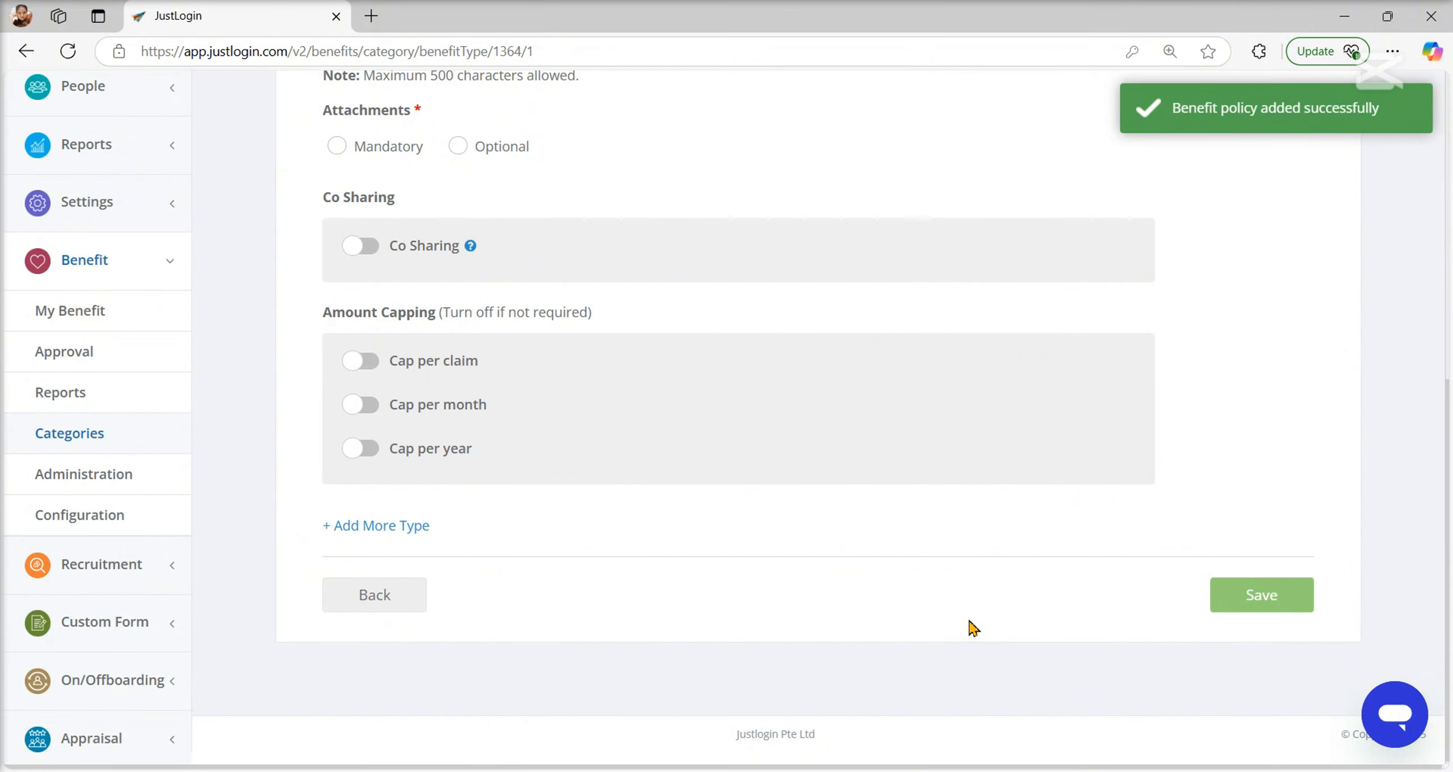
Name the benefit type MEDICAL CLAIM and link it to the Medical Benefit Claim pay element.
scroll(971, 627, up, 8)
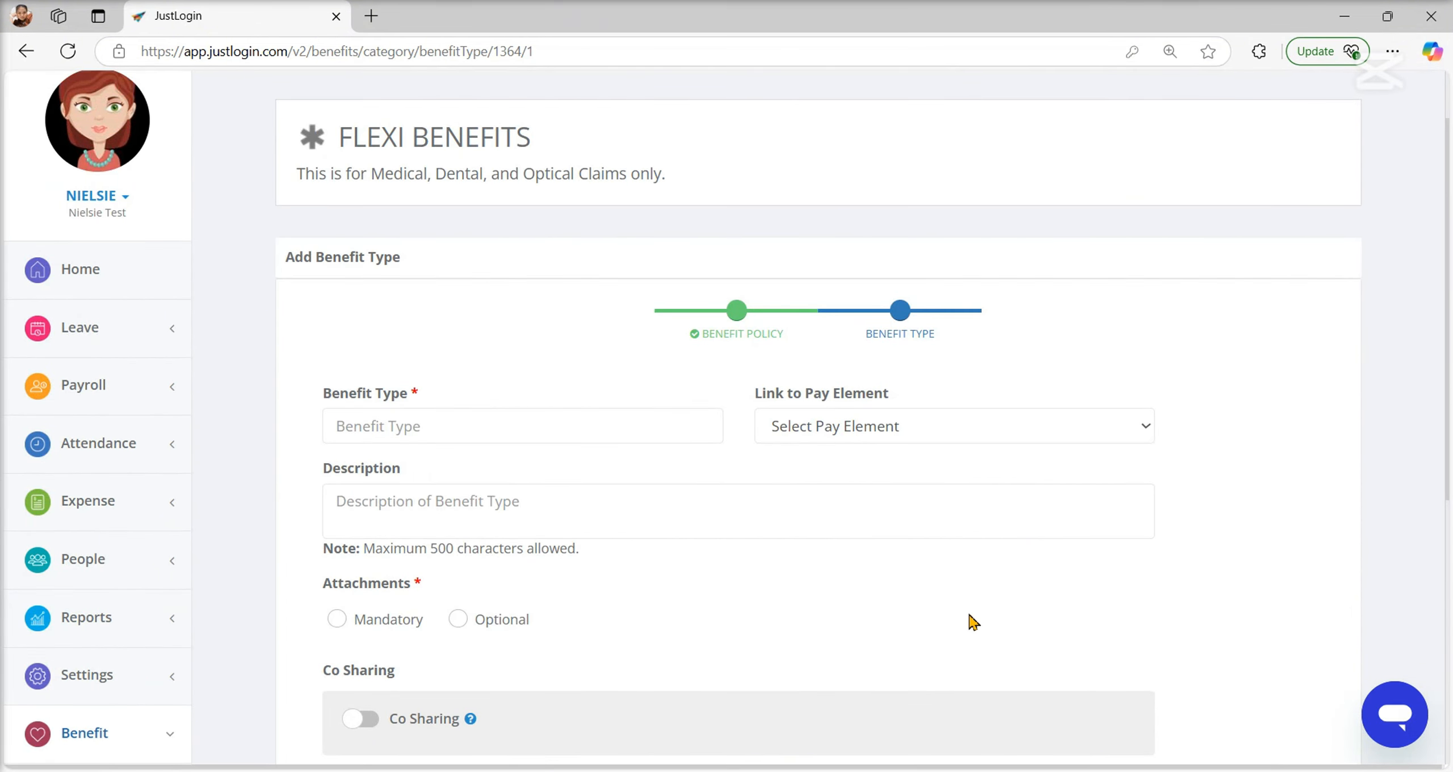
scroll(971, 622, up, 2)
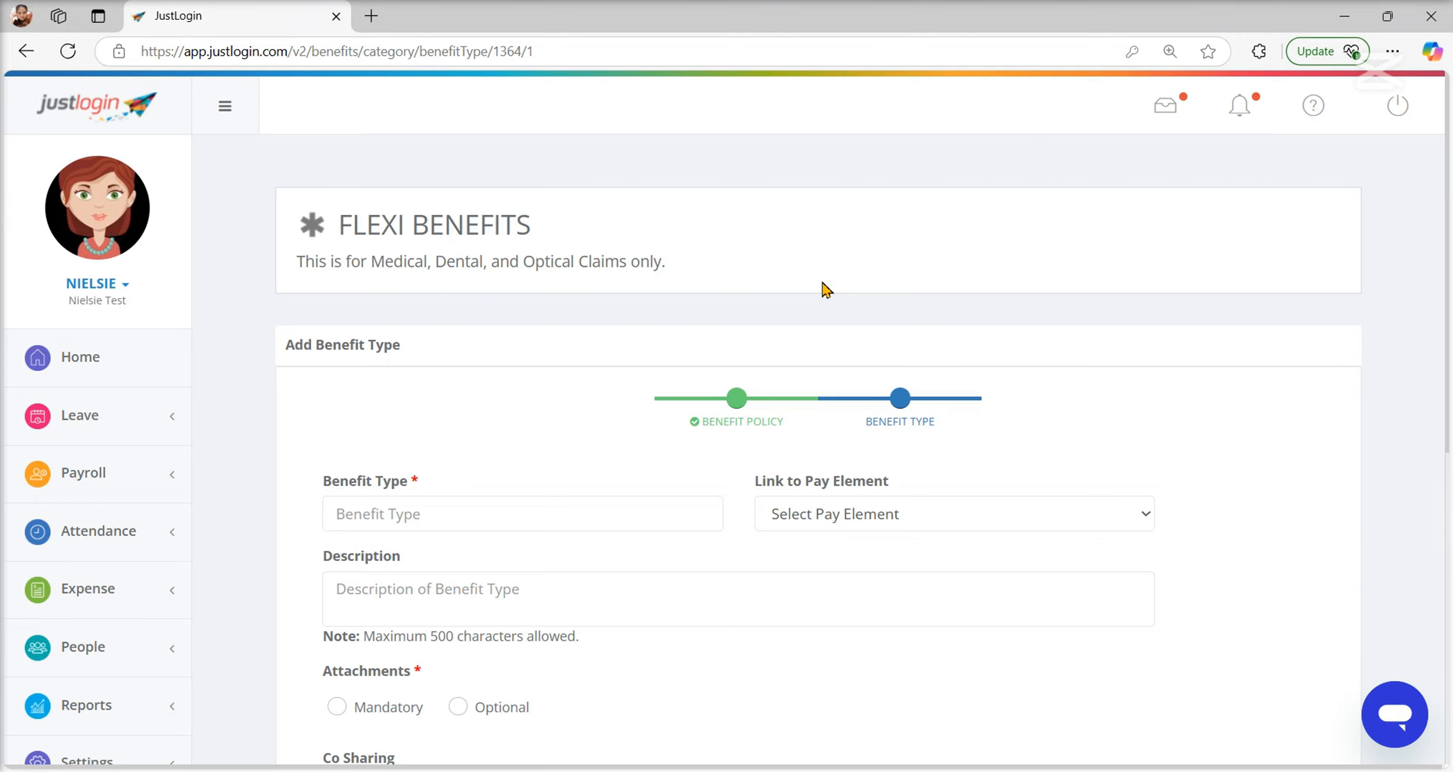
drag(328, 265, 720, 267)
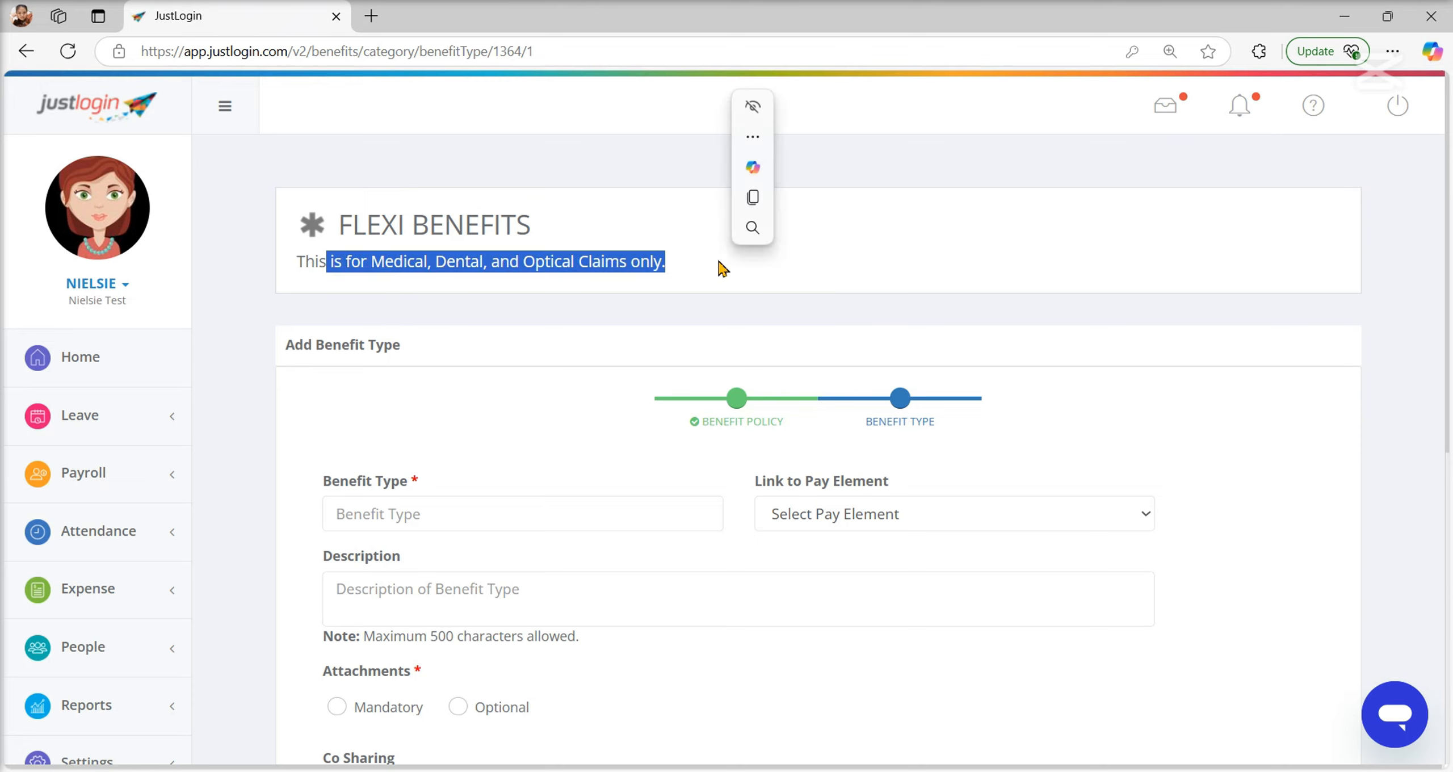
click(724, 278)
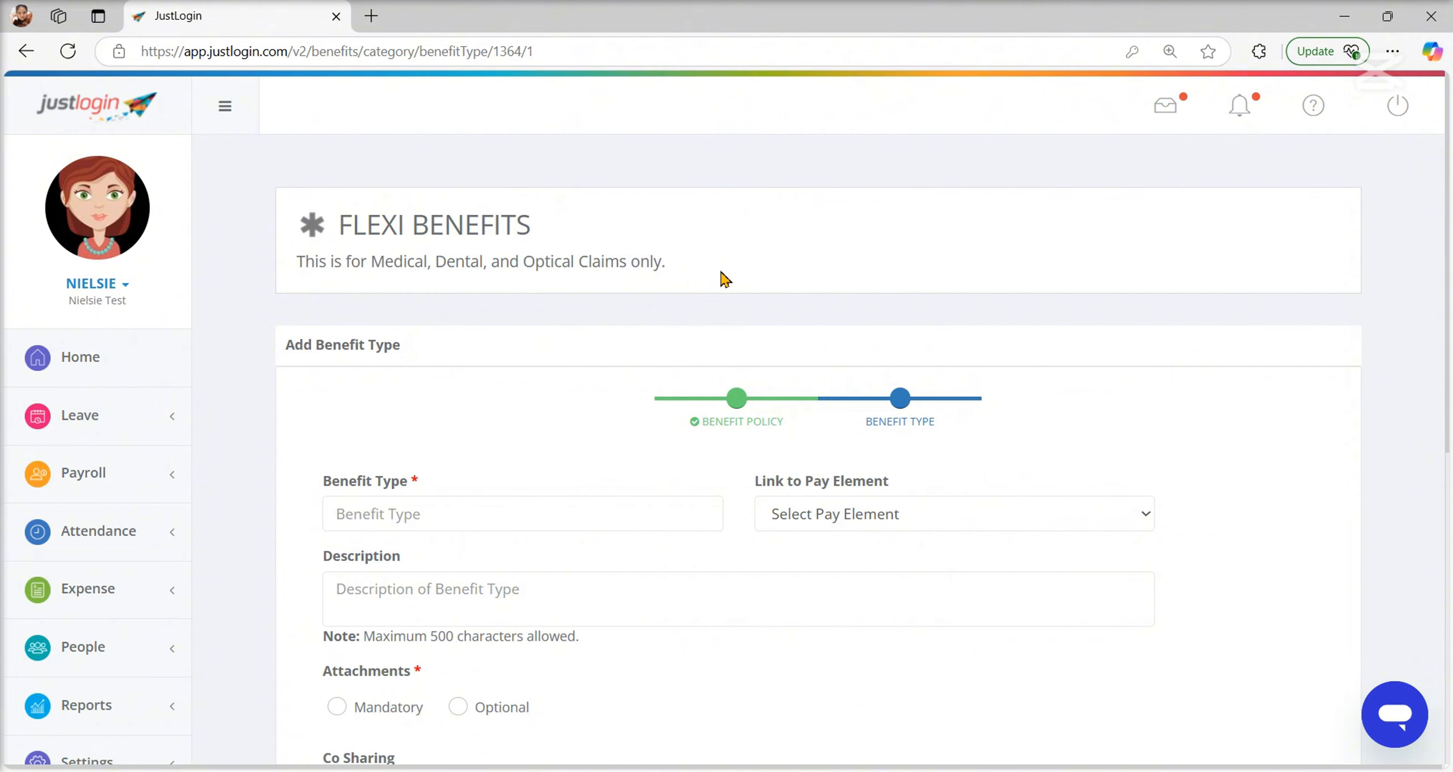
click(461, 513)
text(MEDICAL CLAIM)
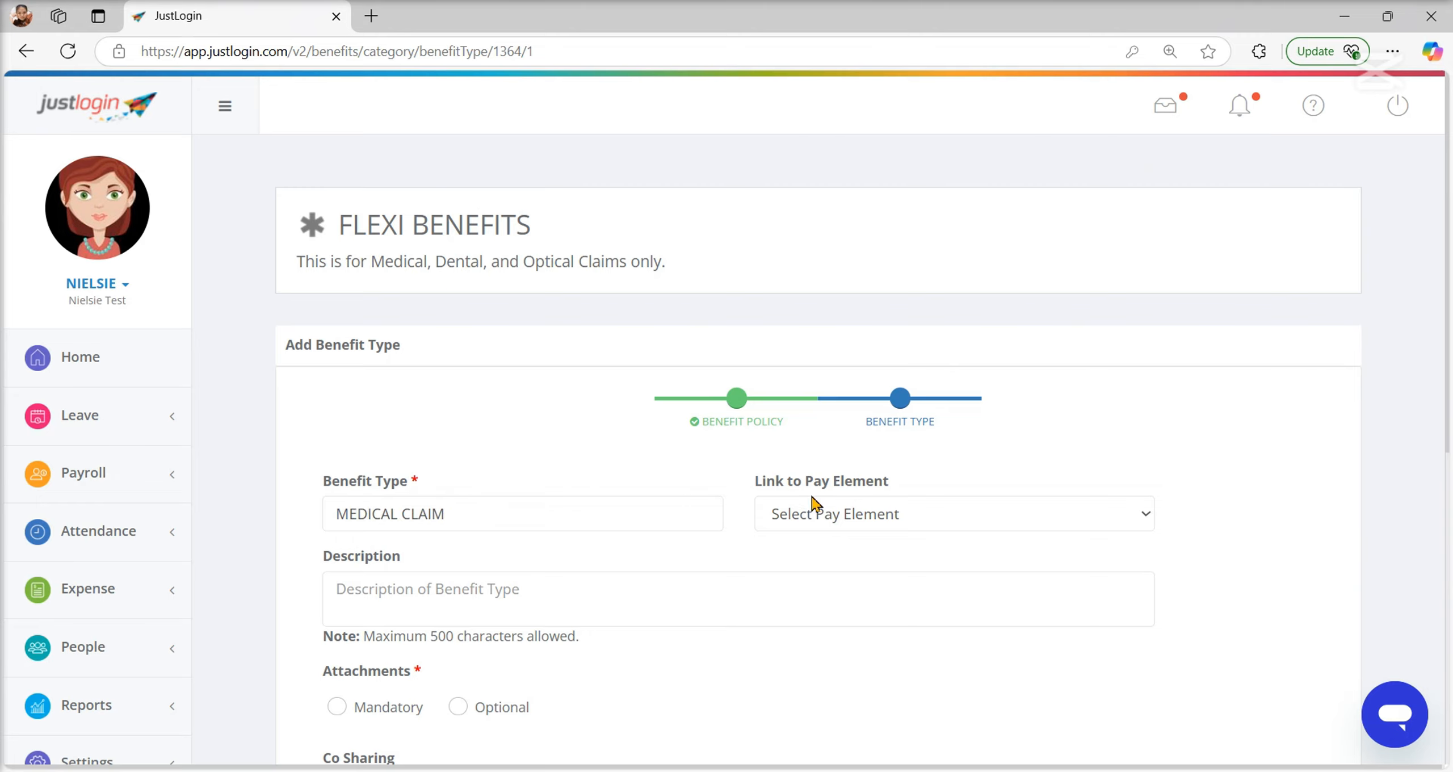
drag(752, 482, 912, 487)
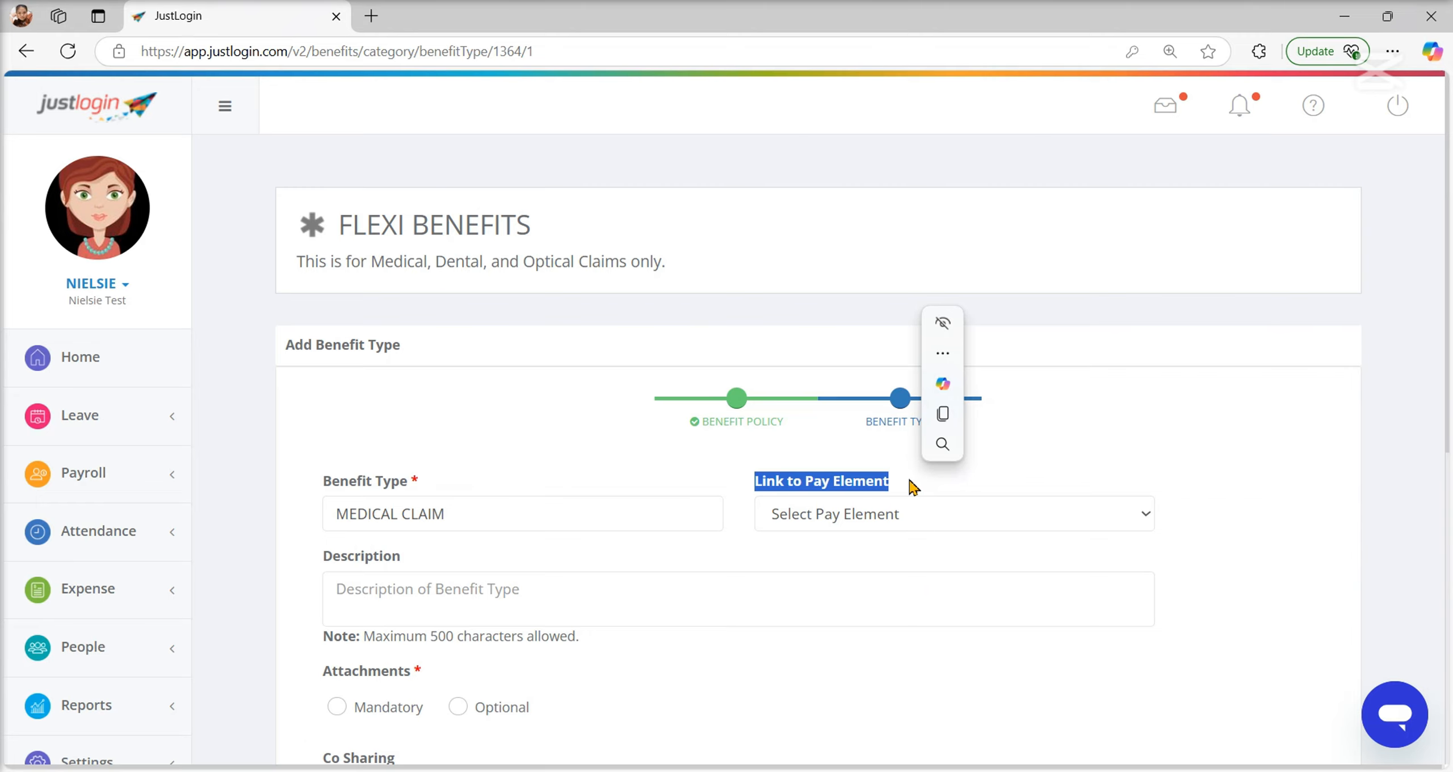
click(908, 516)
scroll(806, 473, down, 3)
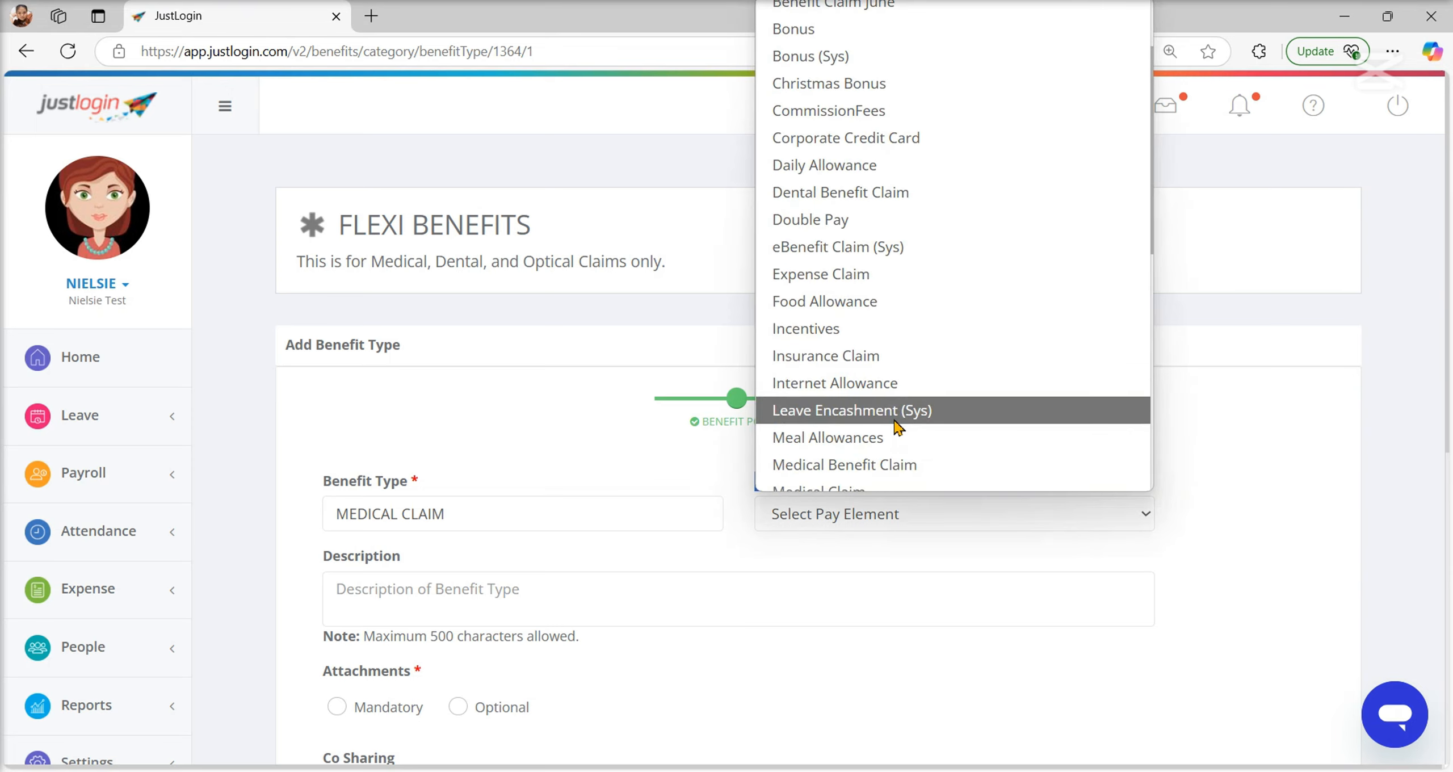
click(895, 464)
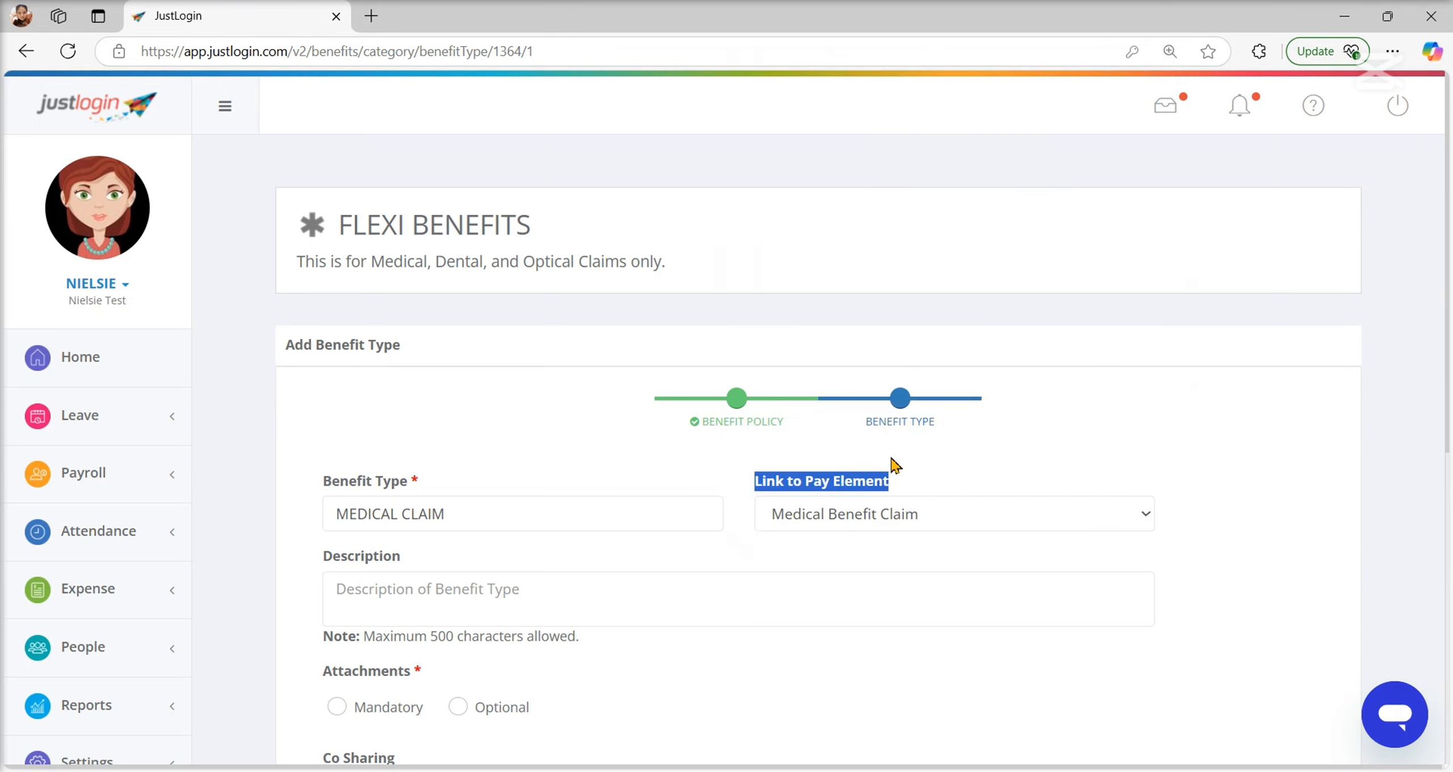
Describe the MEDICAL CLAIM benefit type as "Medical Consultations and Prescription Medications.".
click(663, 597)
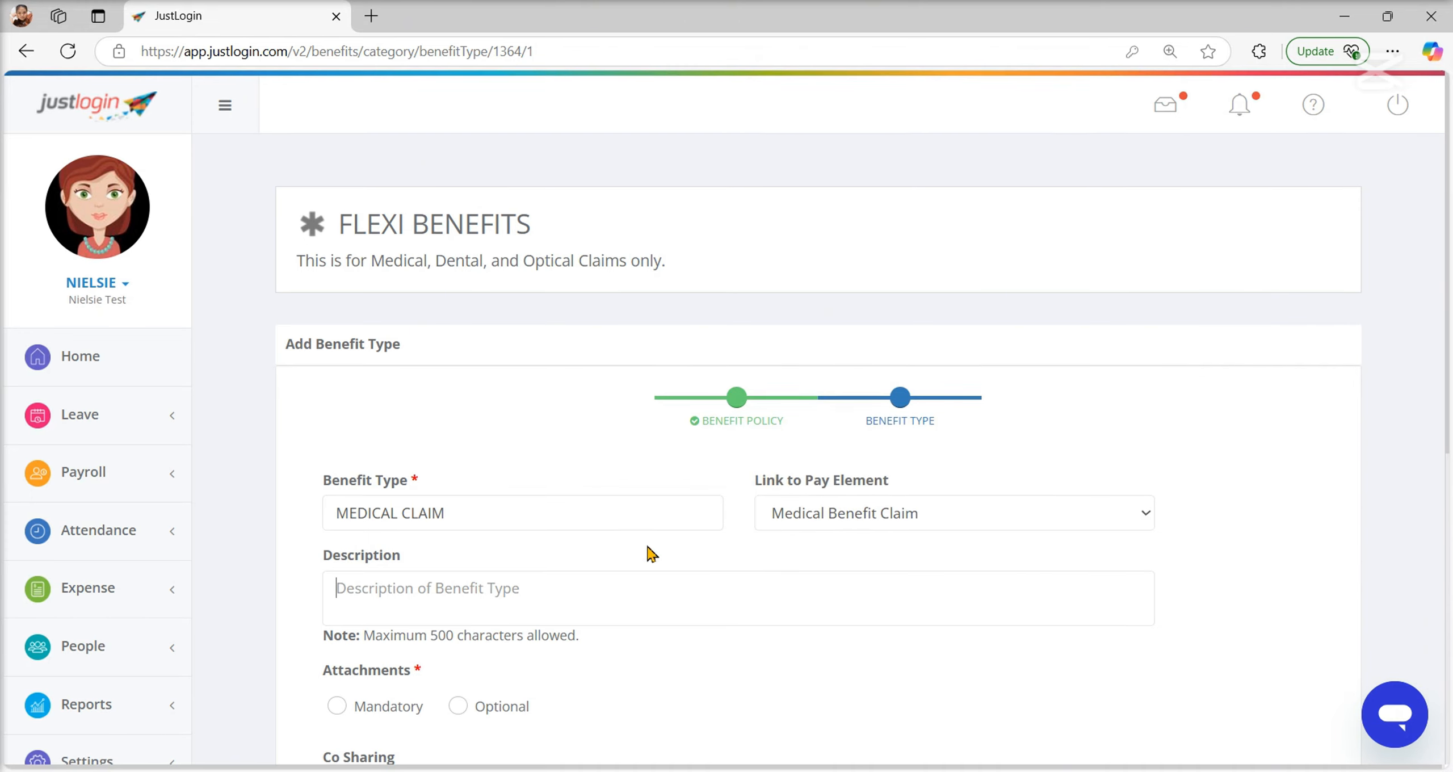
scroll(651, 553, down, 3)
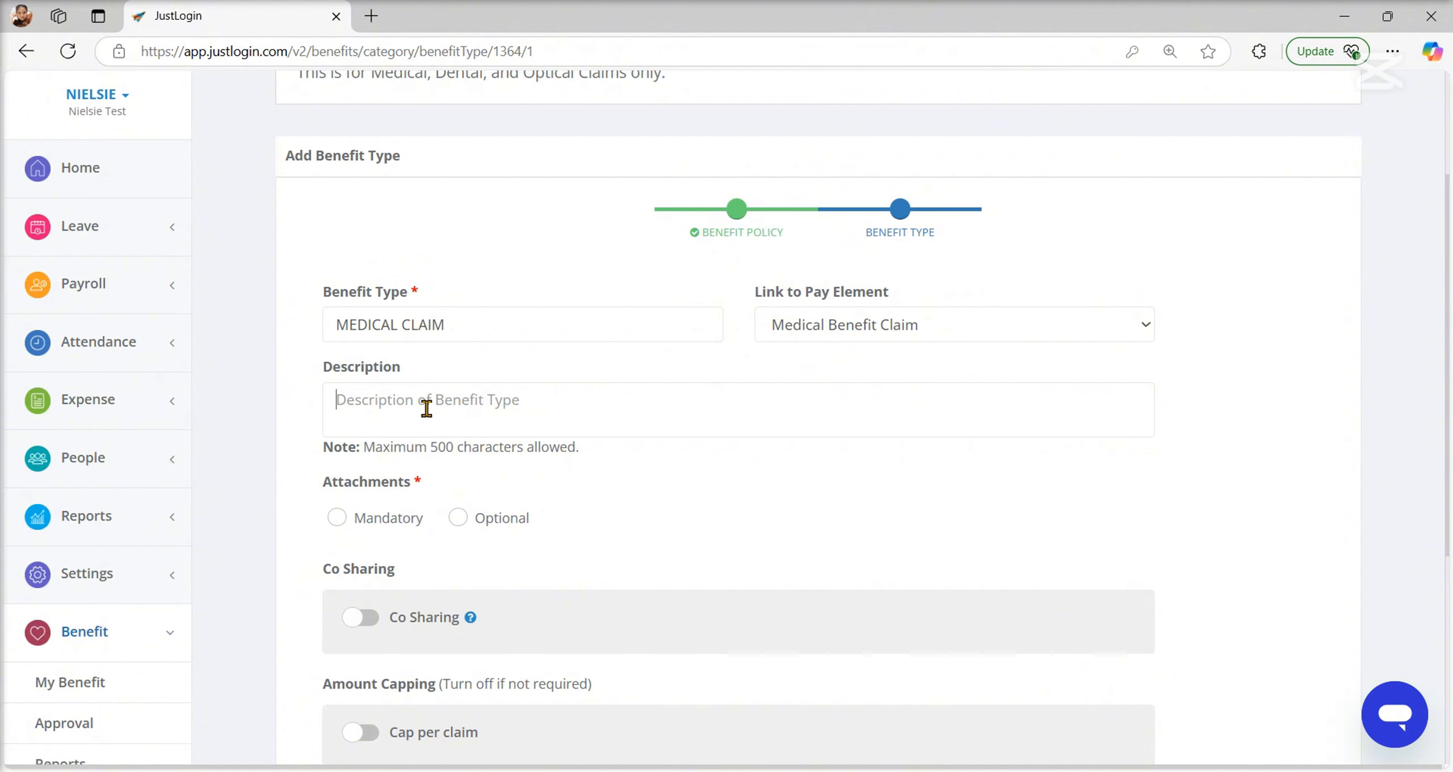
text(Medical Consultations and Prescription Medications.)
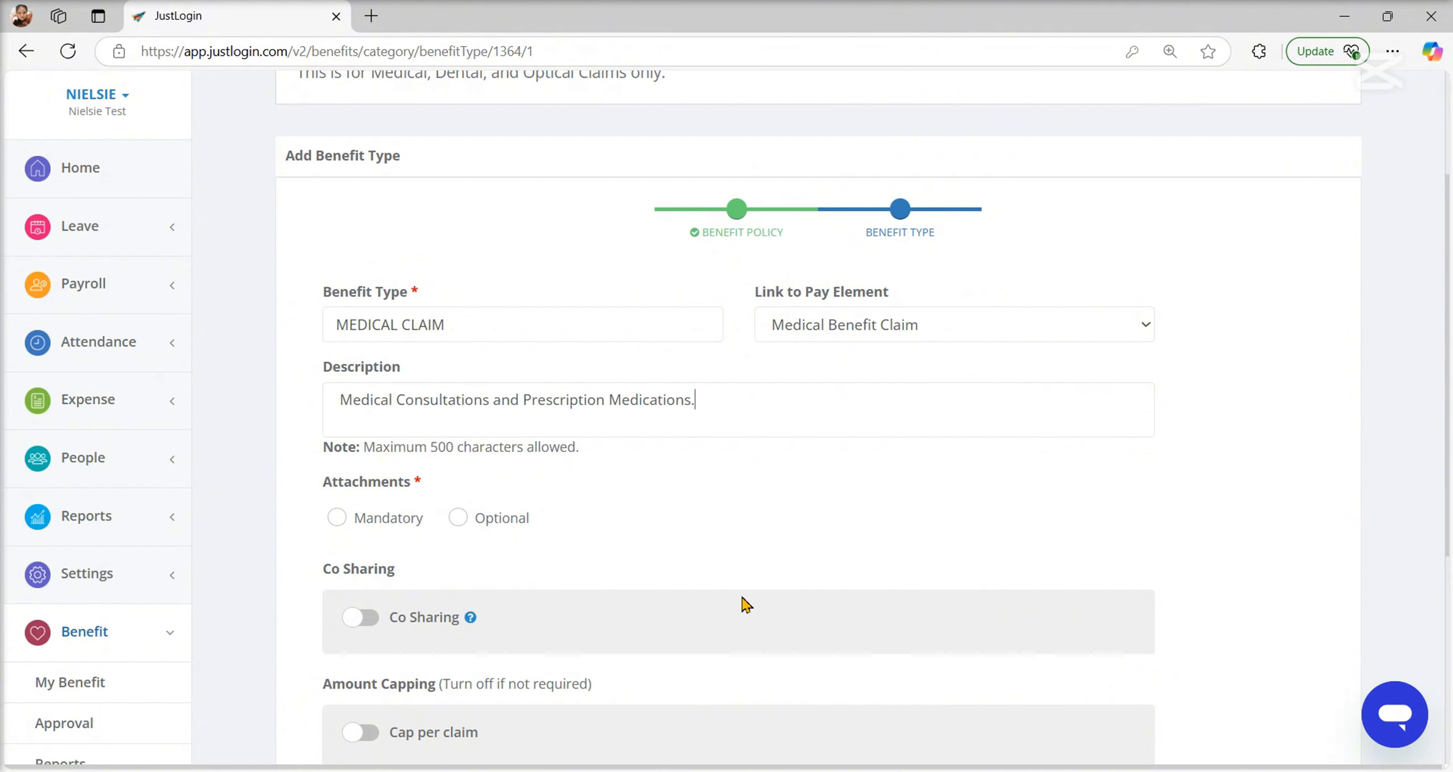
Make attachments mandatory for the MEDICAL CLAIM benefit type.
scroll(745, 604, down, 2)
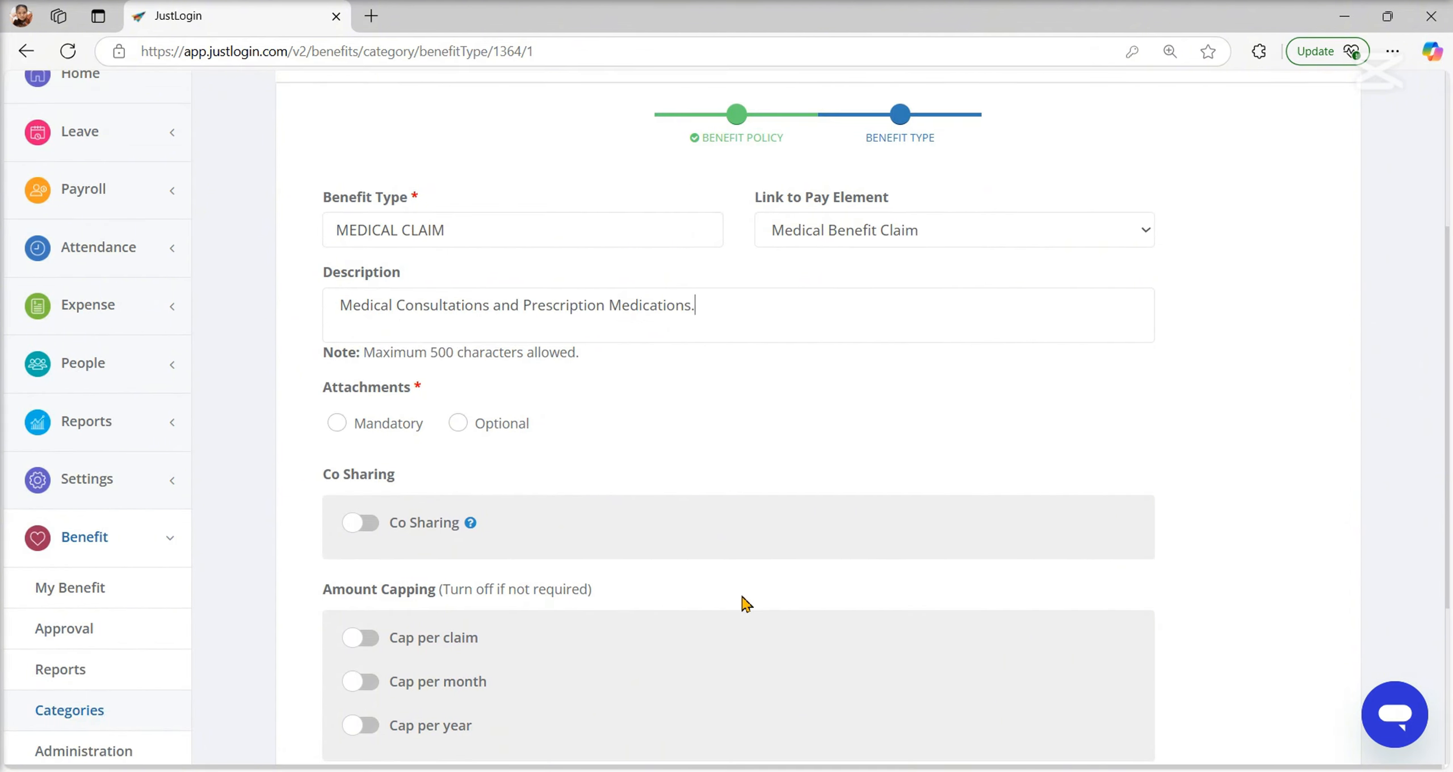
drag(322, 196, 466, 396)
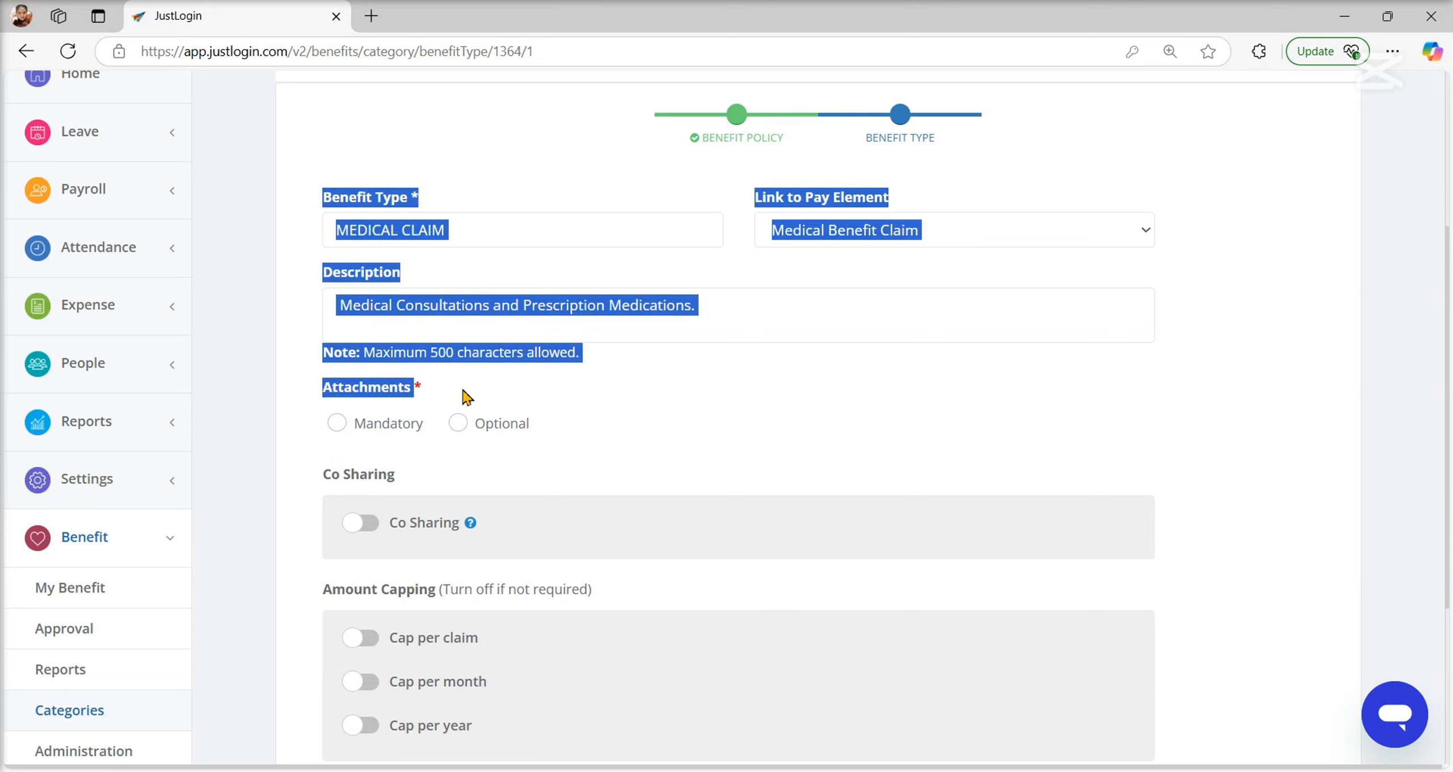
click(477, 413)
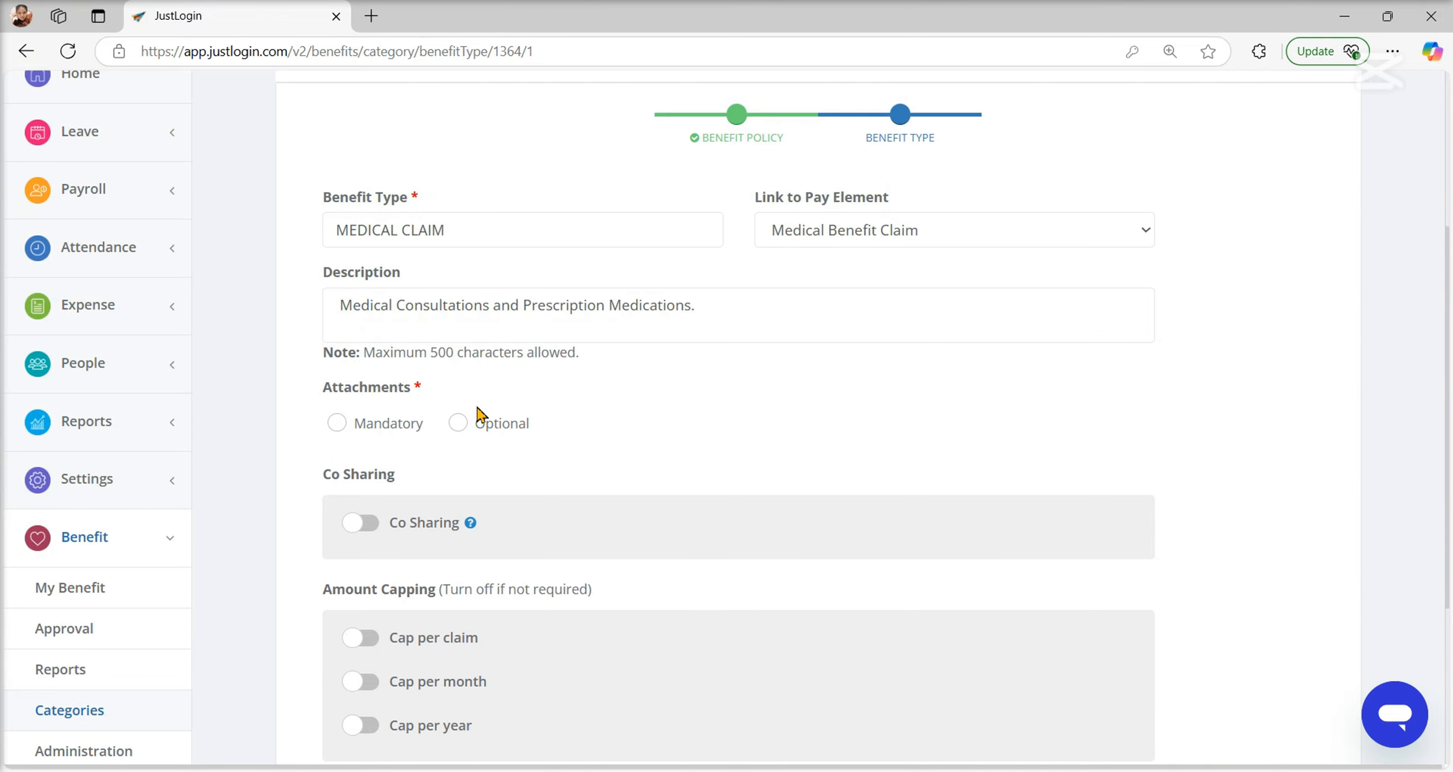
click(339, 427)
click(459, 425)
click(338, 424)
Enable co-sharing for the MEDICAL CLAIM benefit type with an employer share of 50%.
drag(322, 476, 434, 486)
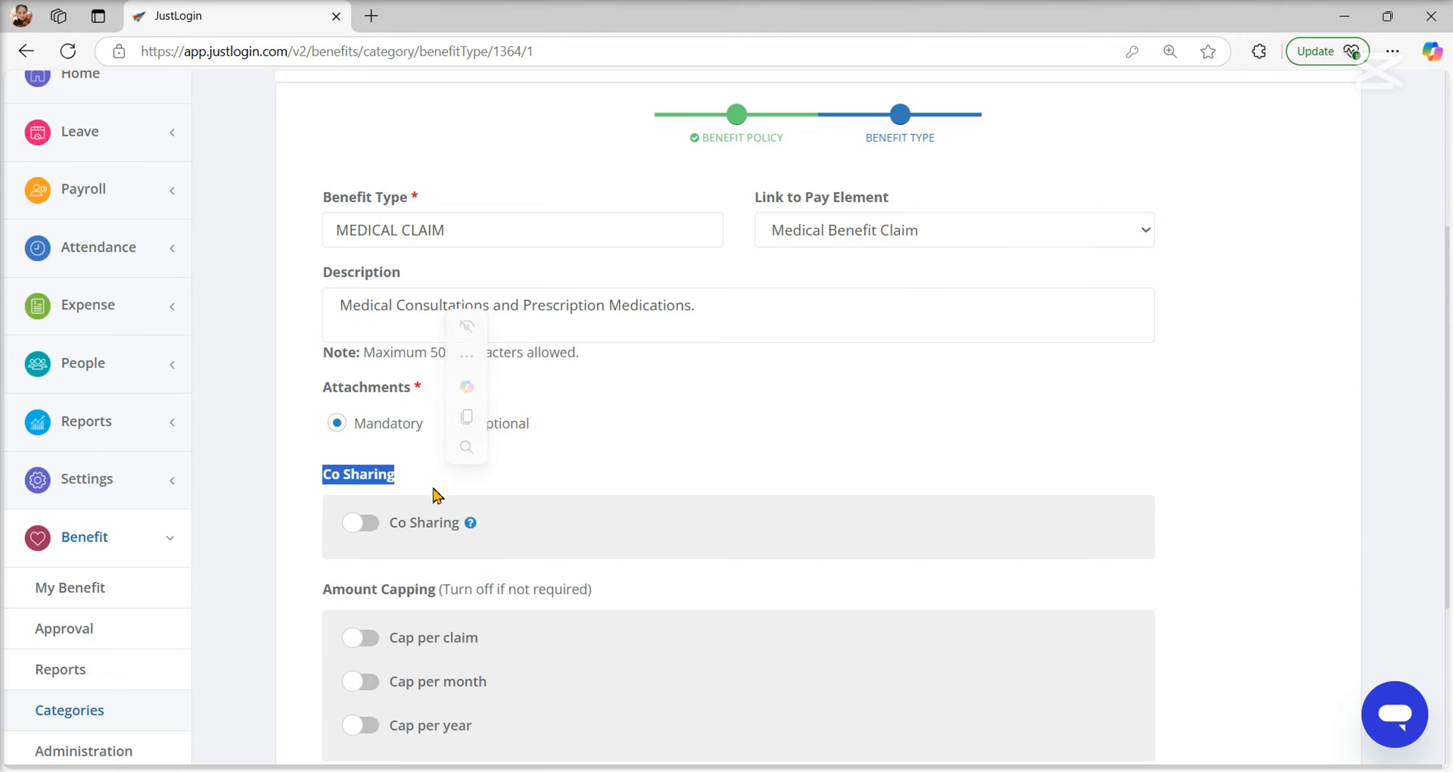
click(365, 526)
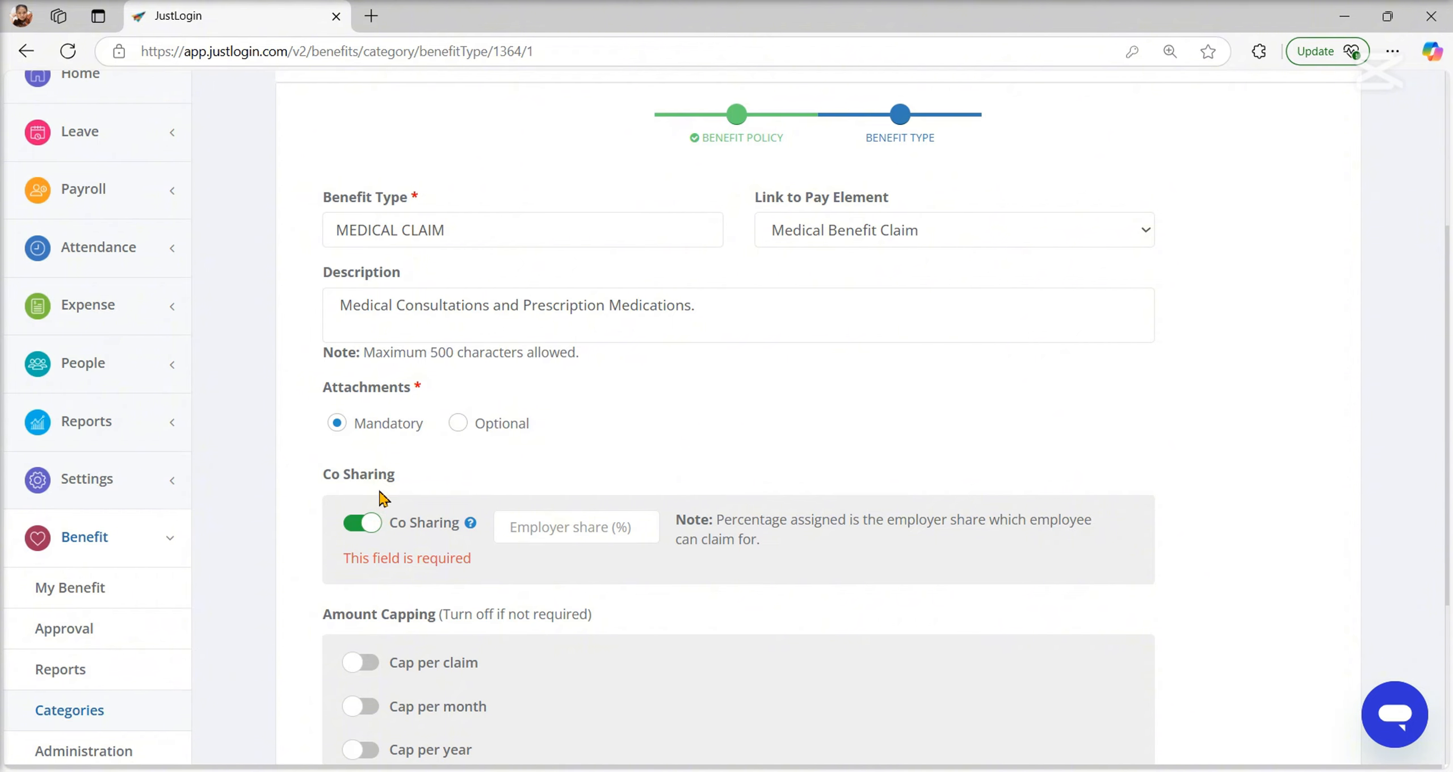
click(569, 526)
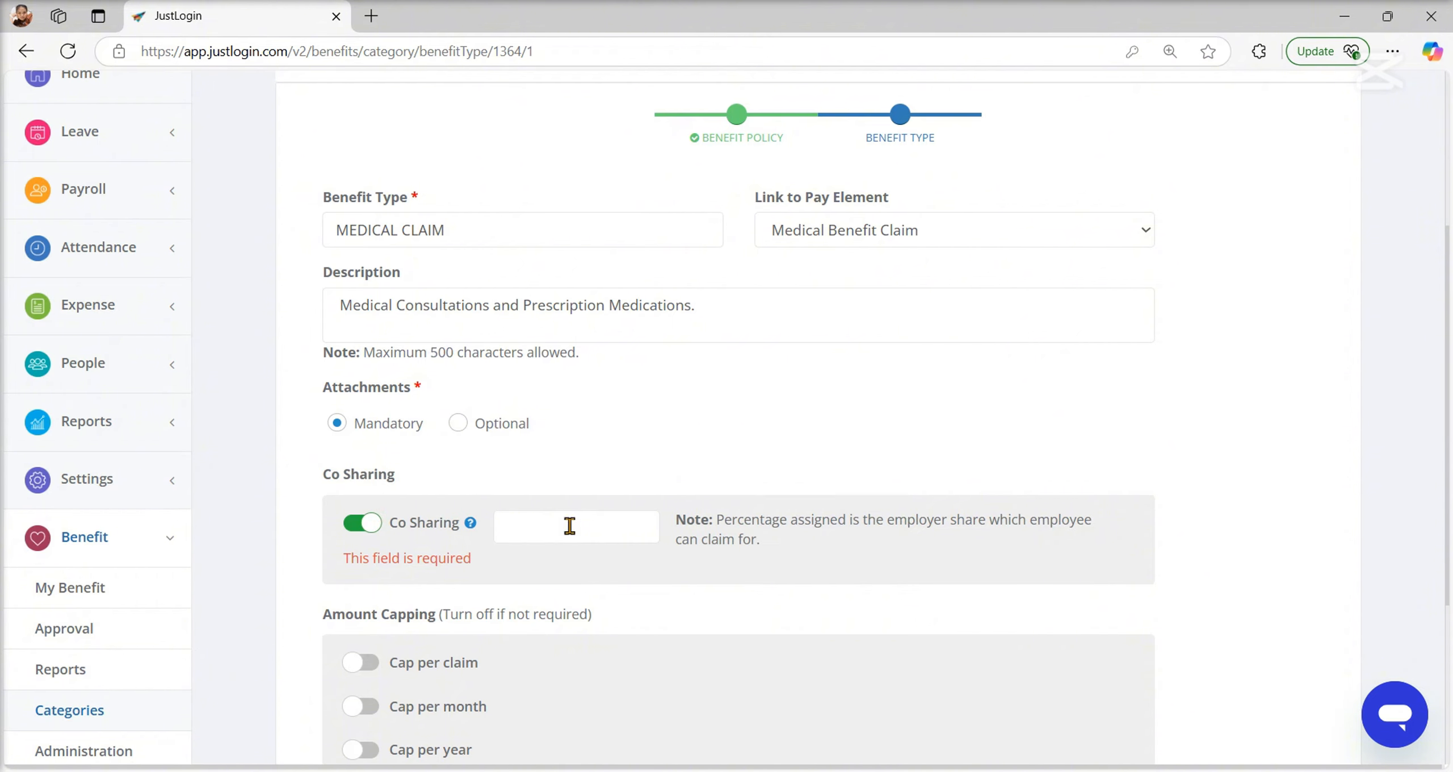
text(50)
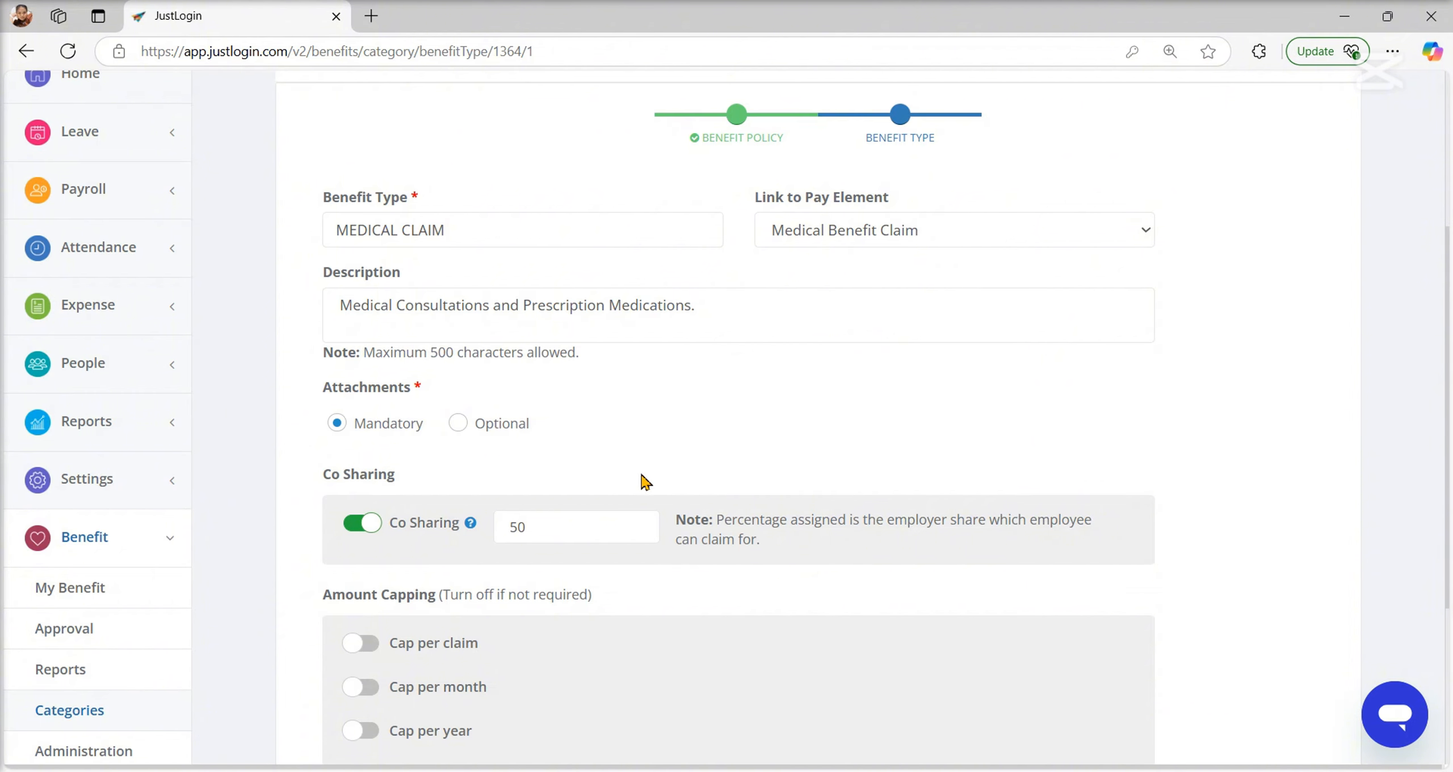
Enable the cap per claim for the MEDICAL CLAIM benefit type and set it to 200.
drag(314, 606, 462, 594)
click(503, 595)
scroll(503, 594, down, 5)
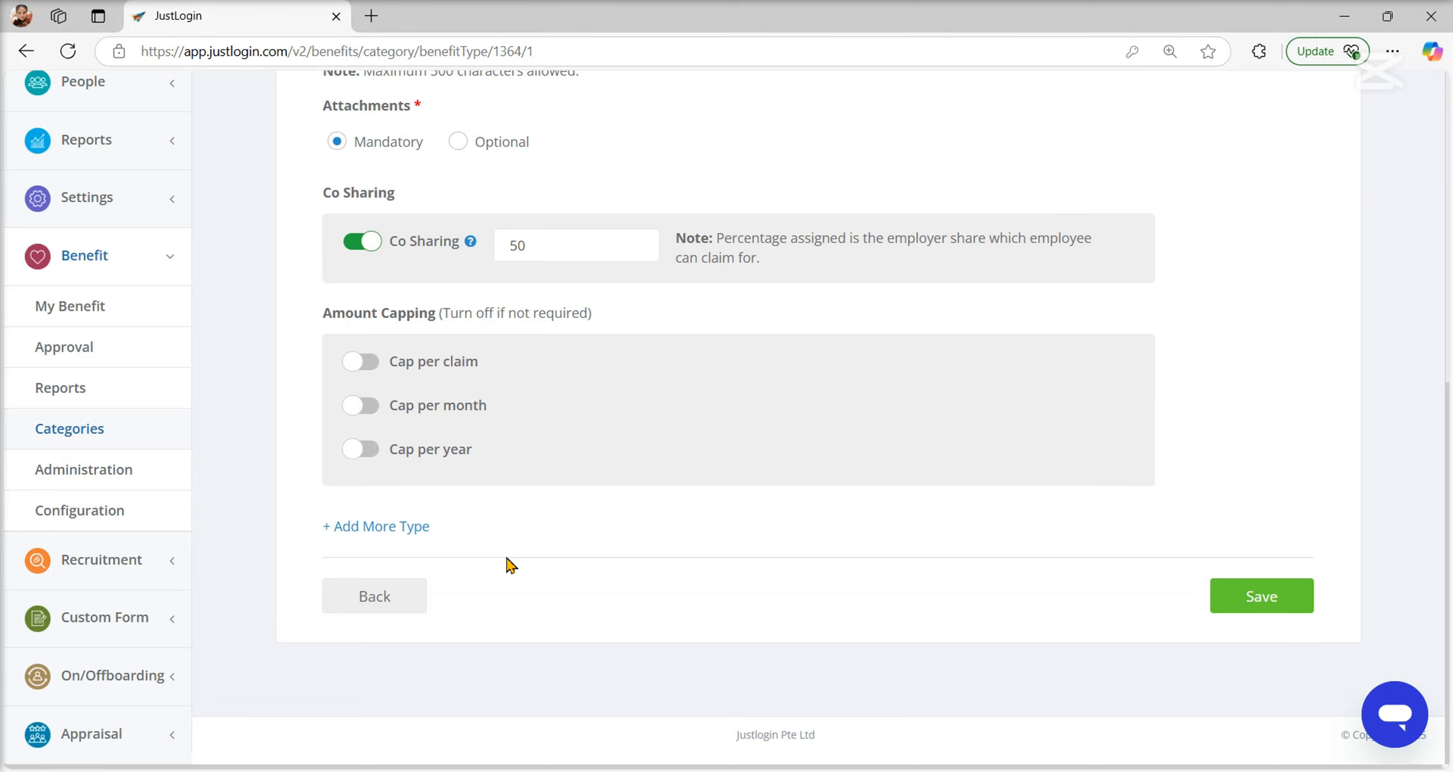
click(380, 367)
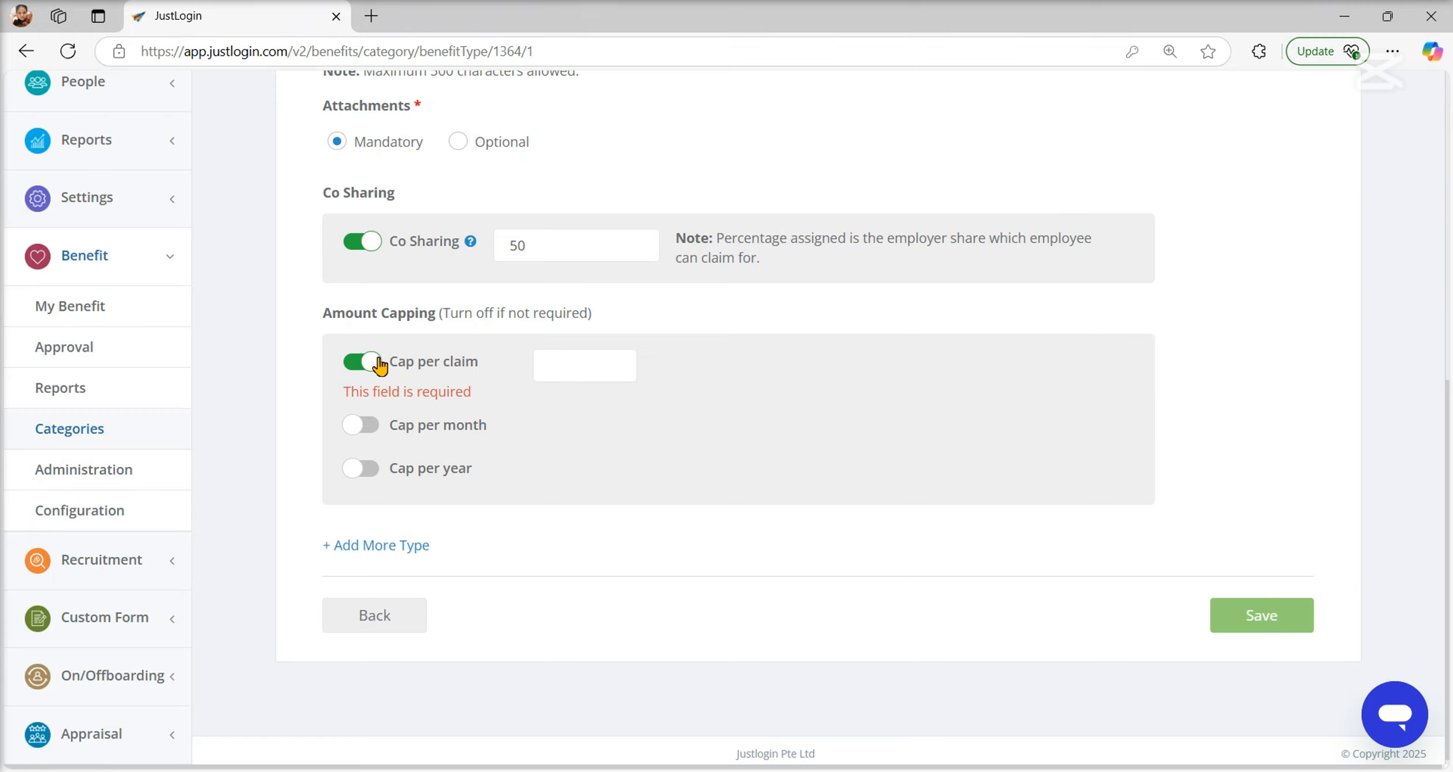
click(609, 369)
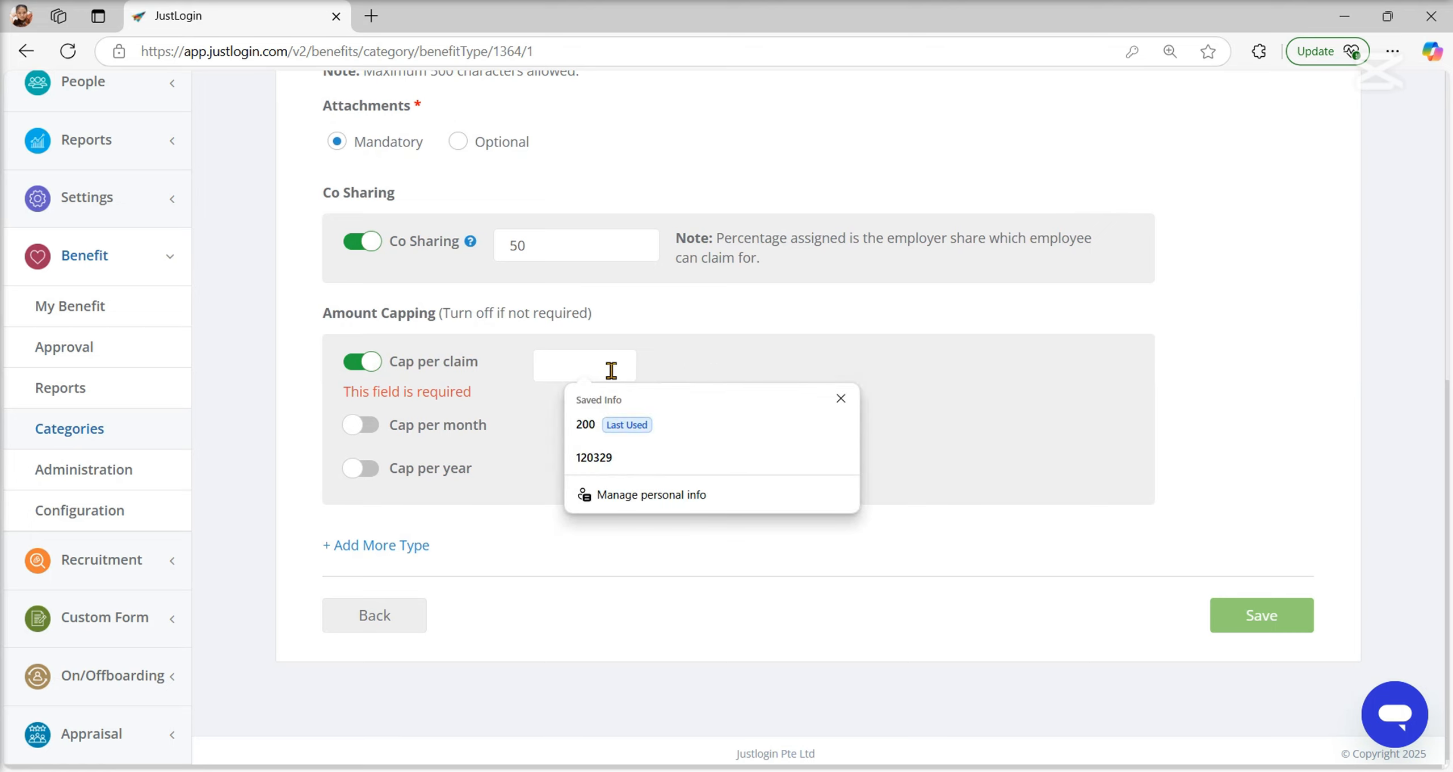
text(200)
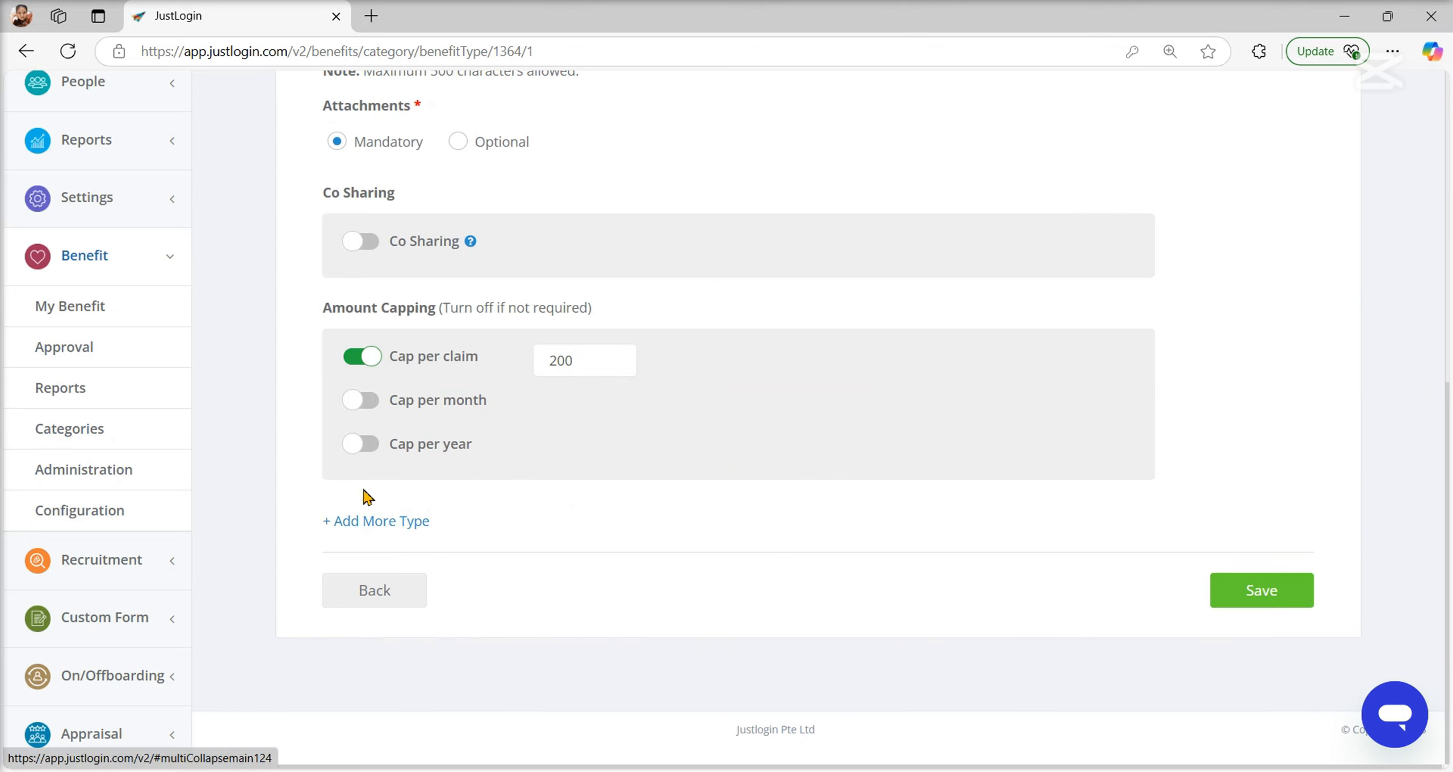
Add another benefit type named DENTAL CLAIM and link it to the Dental Benefit Claim pay element.
click(384, 521)
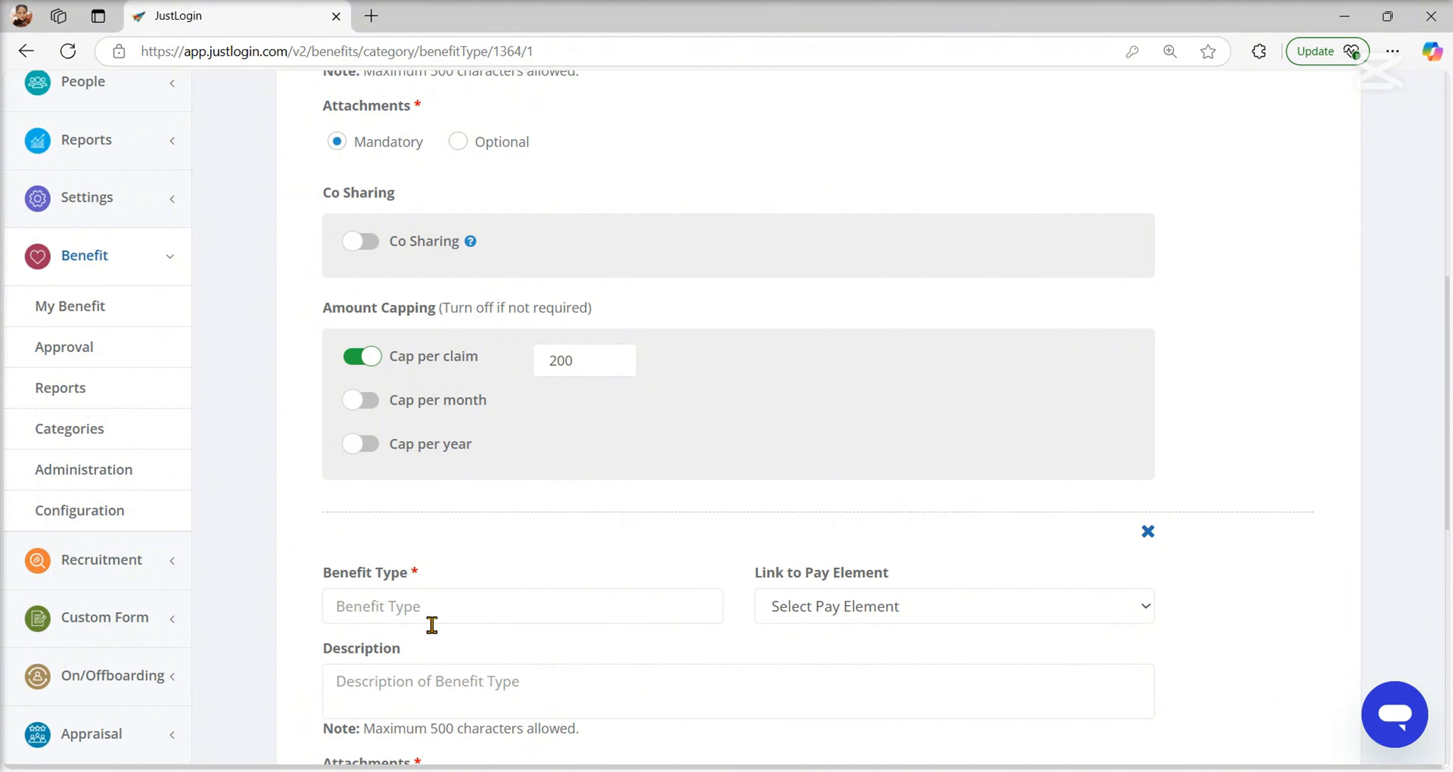
scroll(420, 624, down, 3)
click(392, 418)
text(DENTAL CLAIM)
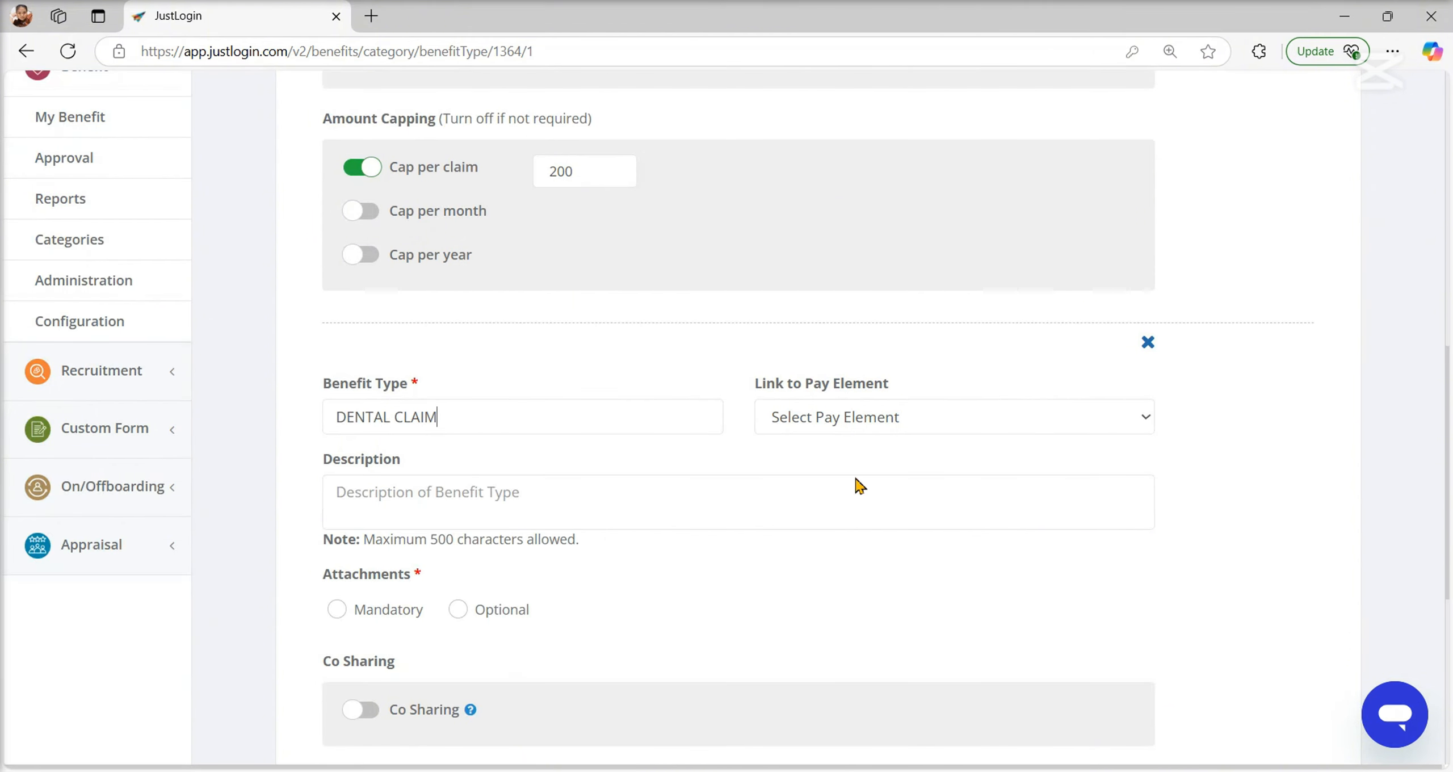
click(857, 418)
key(d)
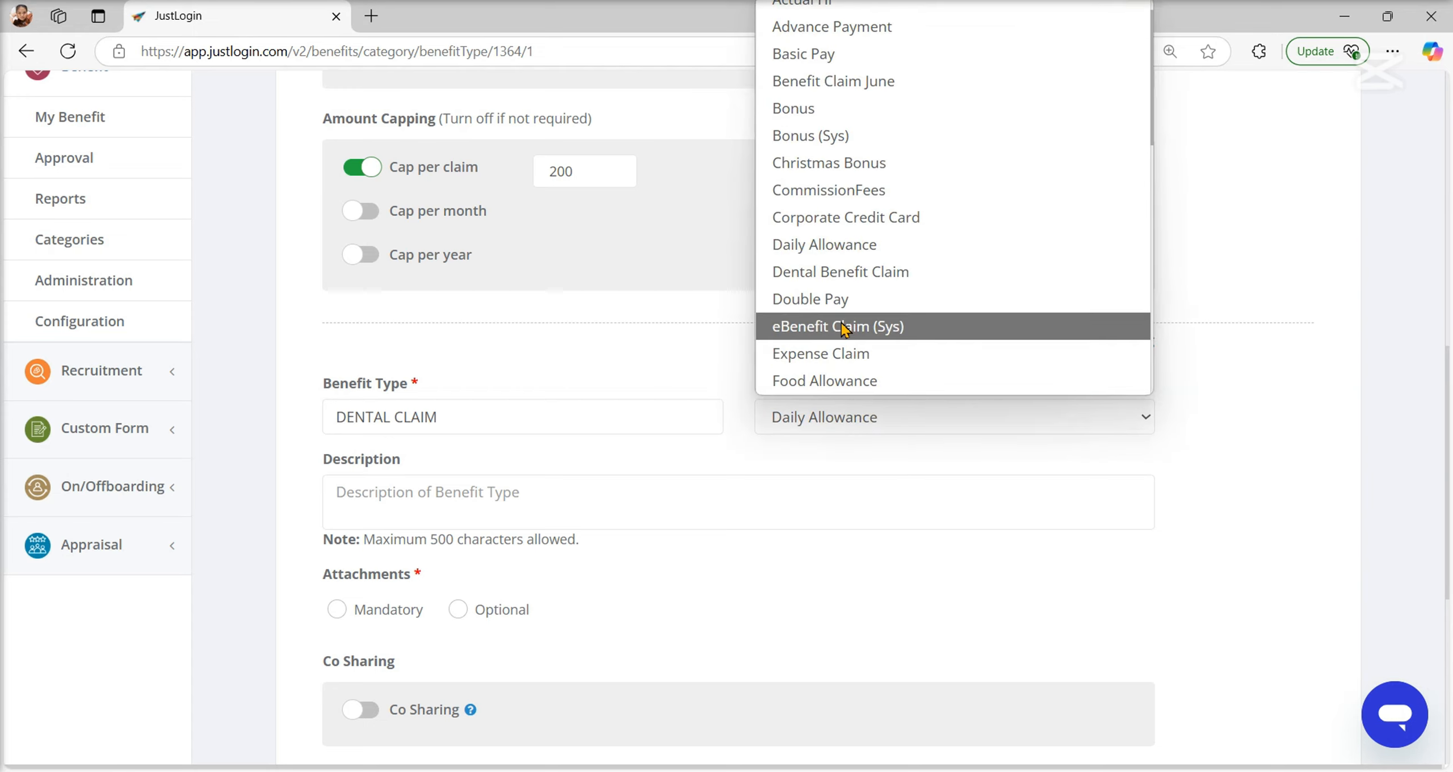
click(843, 303)
Describe the DENTAL CLAIM benefit type as "EXTRACTION AND OTHER PROCEDURES" and make its attachments mandatory.
click(448, 512)
text(EXTRACTION AND OTHER PROCEDURES)
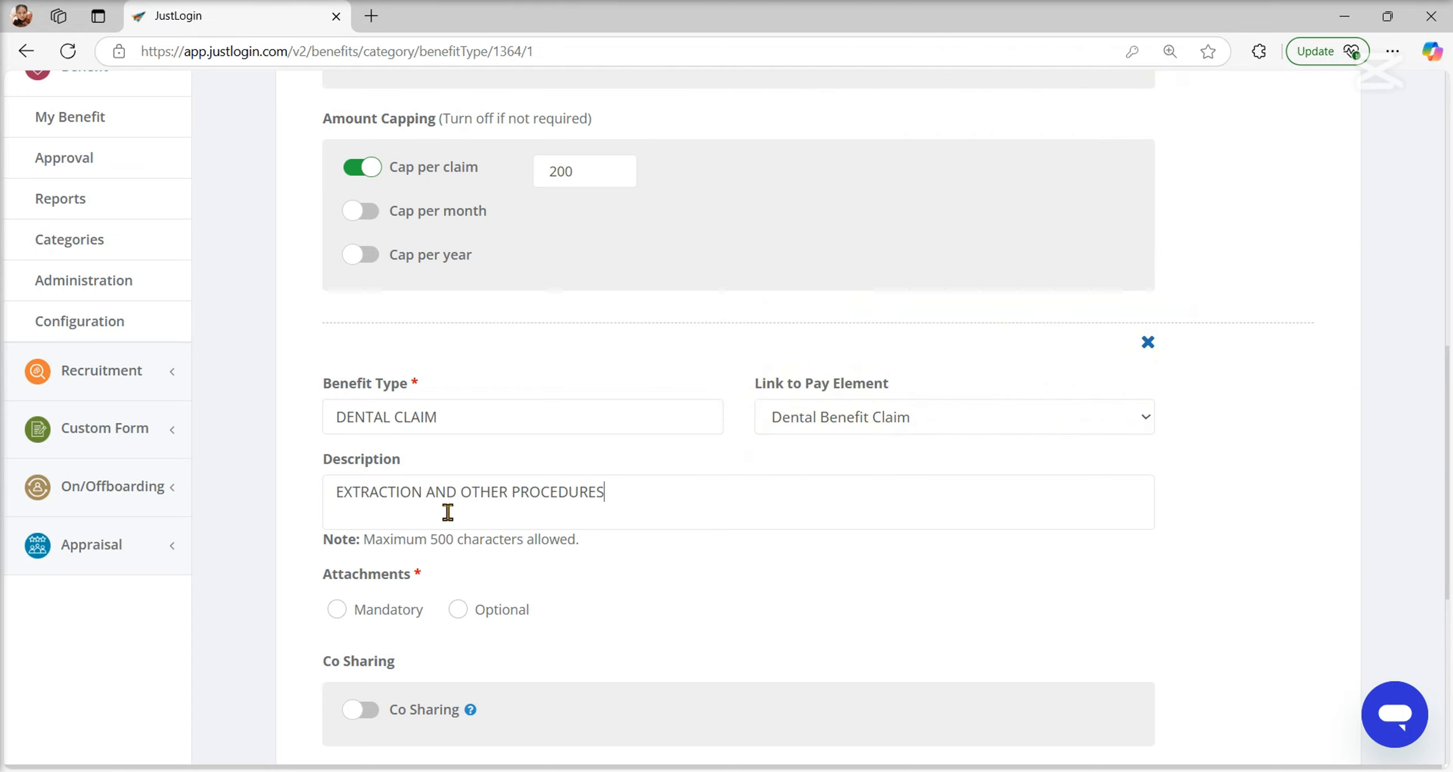
scroll(544, 490, down, 3)
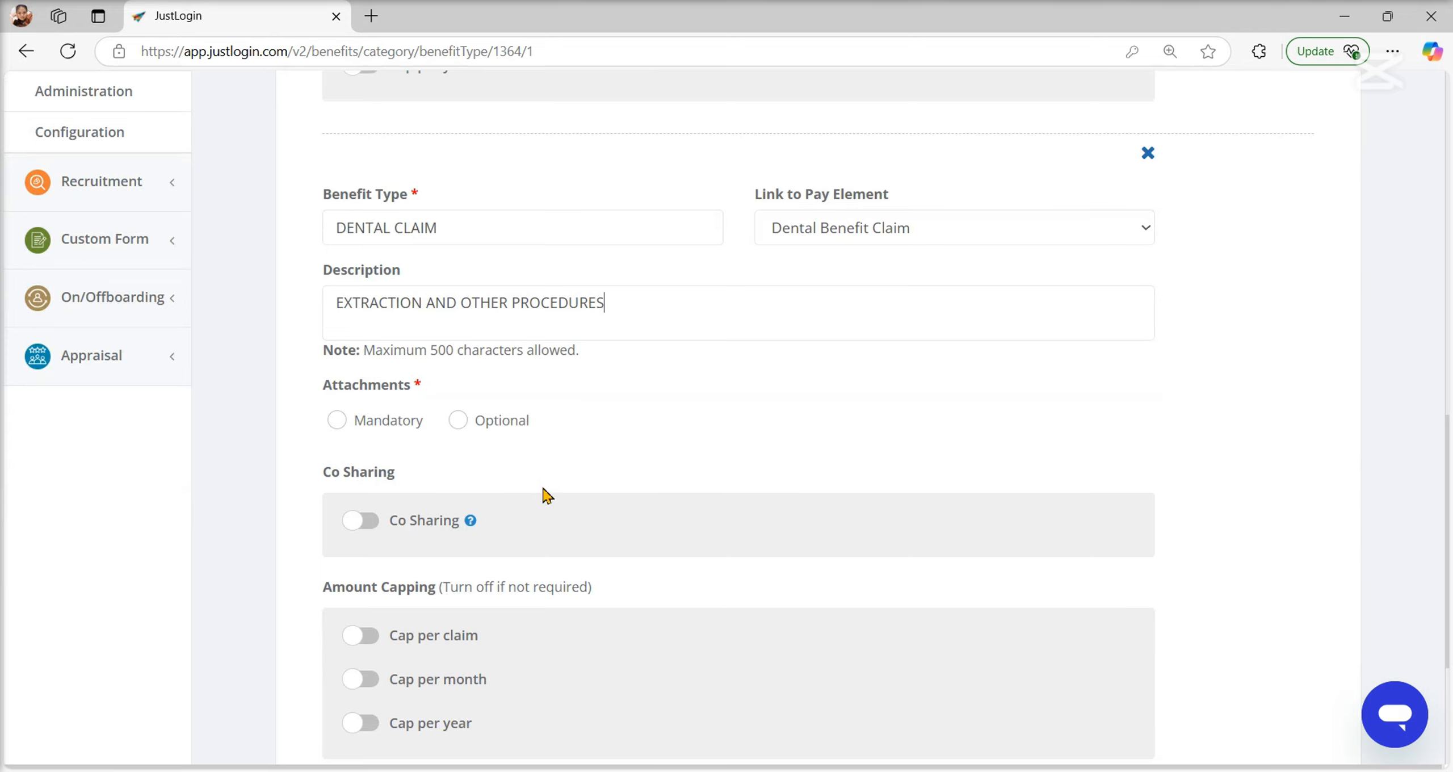
click(339, 426)
Enable the cap per claim for the DENTAL CLAIM benefit type and set it to 150.
scroll(477, 454, down, 4)
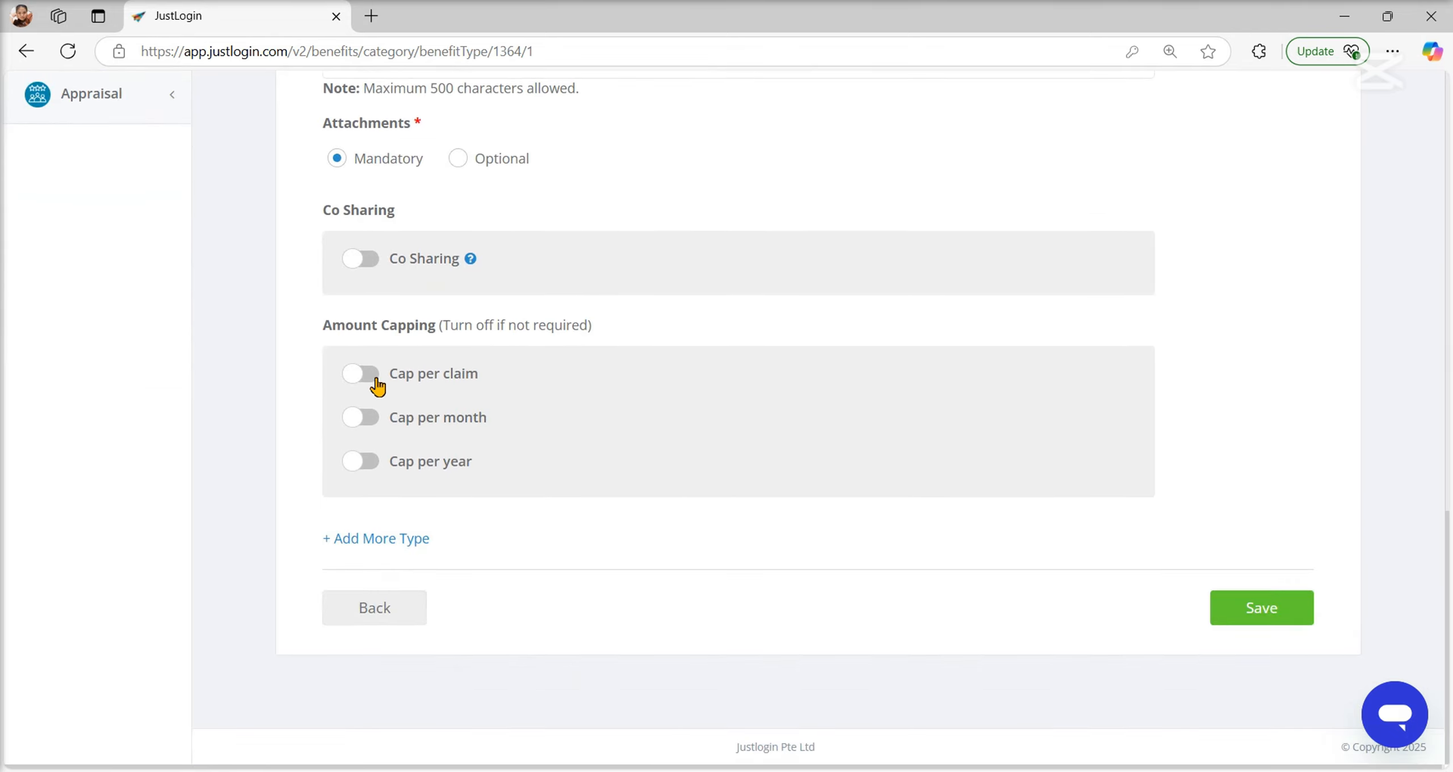
click(362, 373)
click(603, 392)
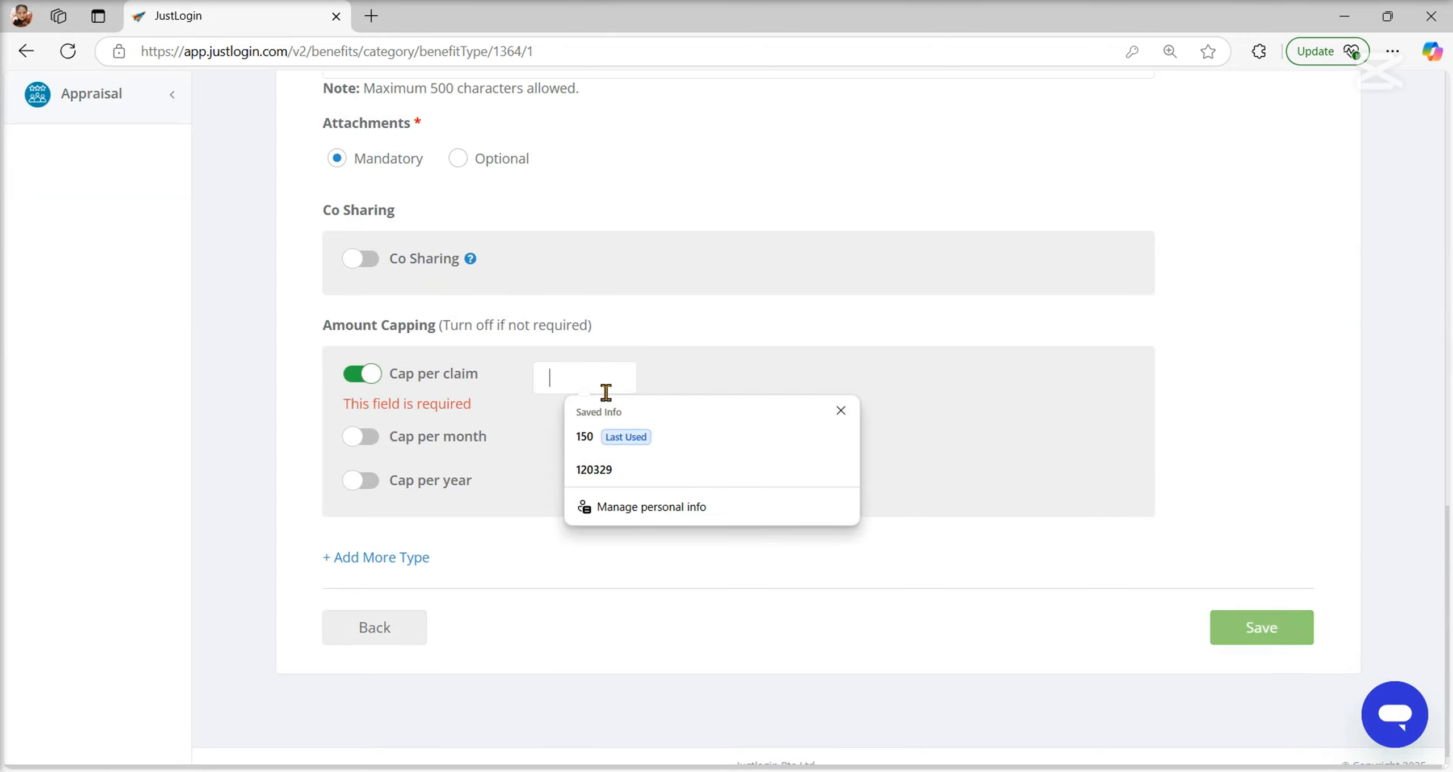
text(150)
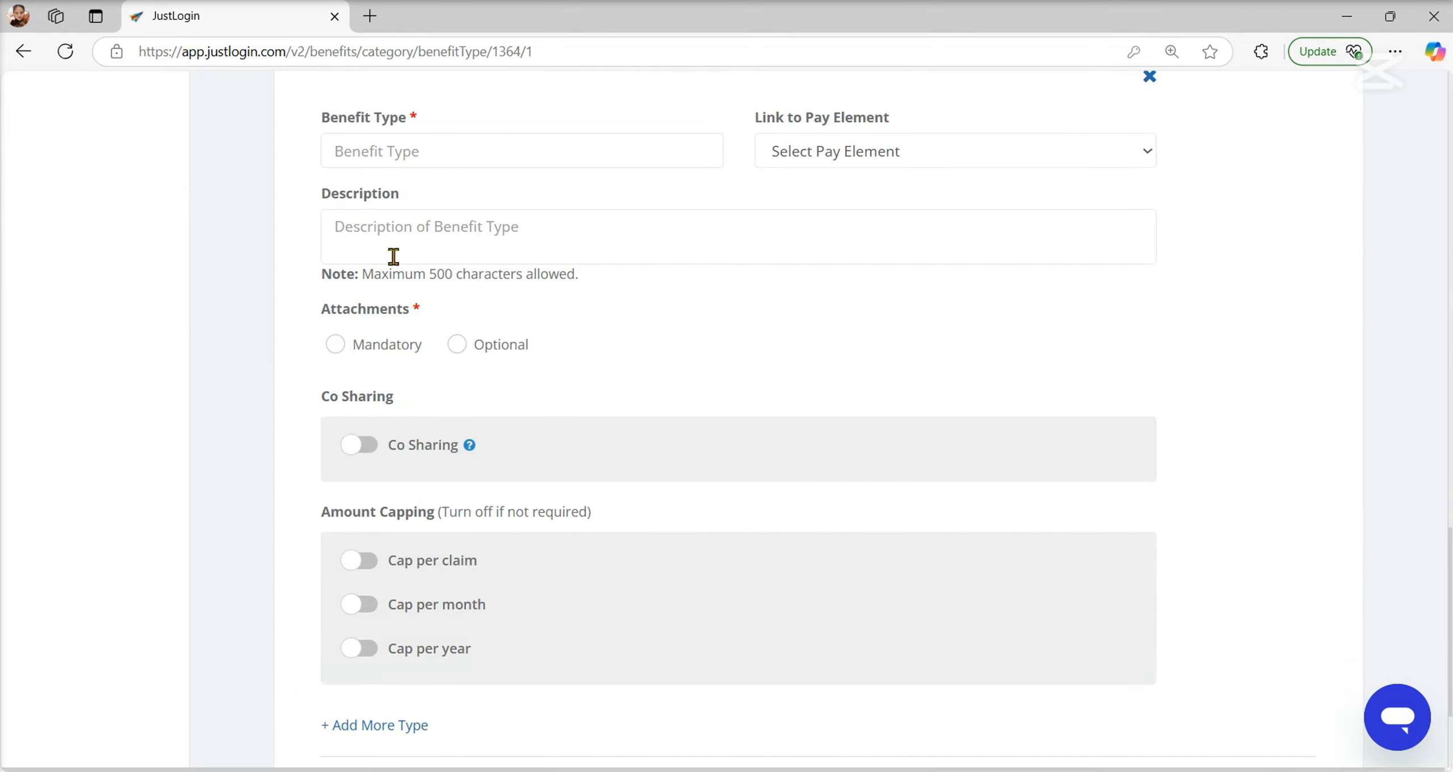
Add a third benefit type named OPTICAL CLAIM and link it to the Optical Benefit Claim pay element.
click(414, 163)
text(OPTICAL CLAIM)
click(939, 154)
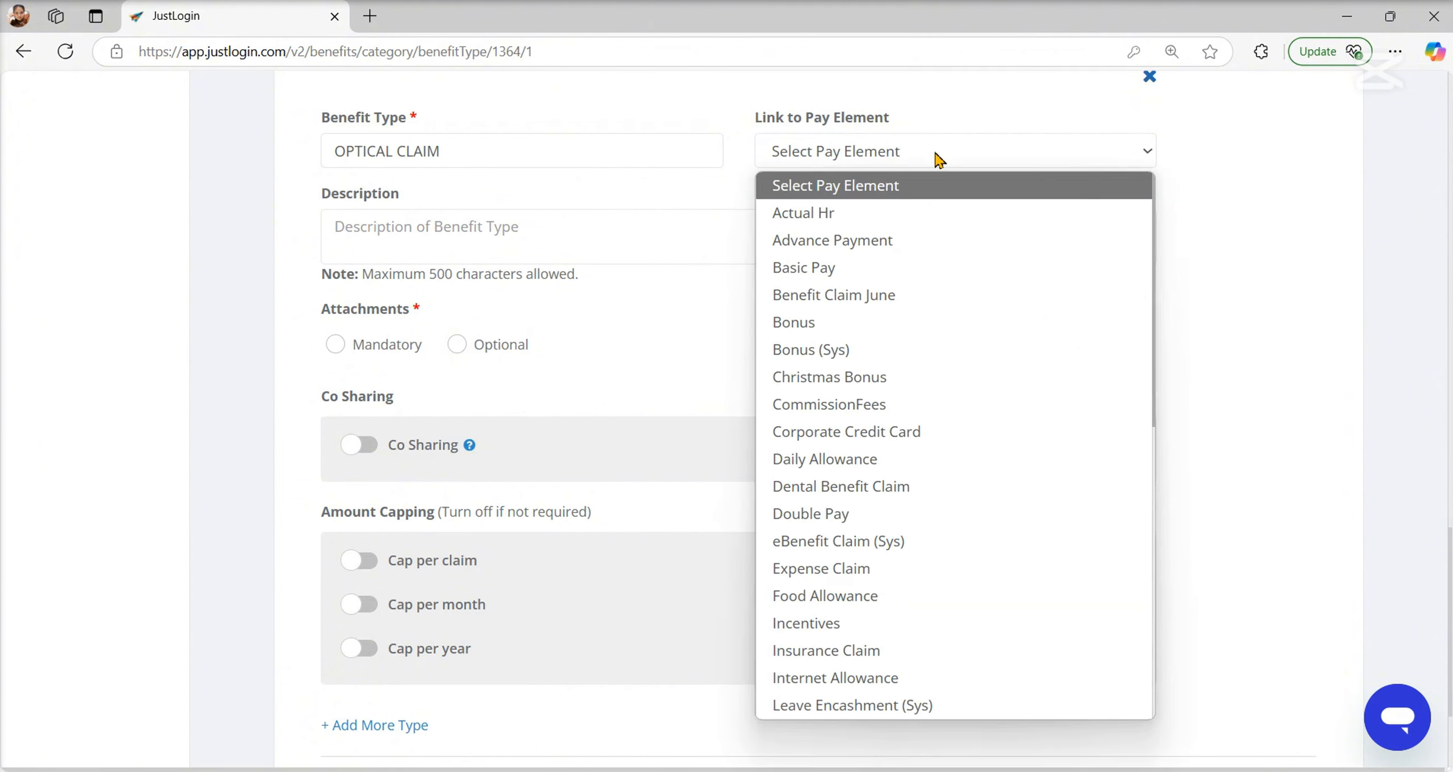
key(o)
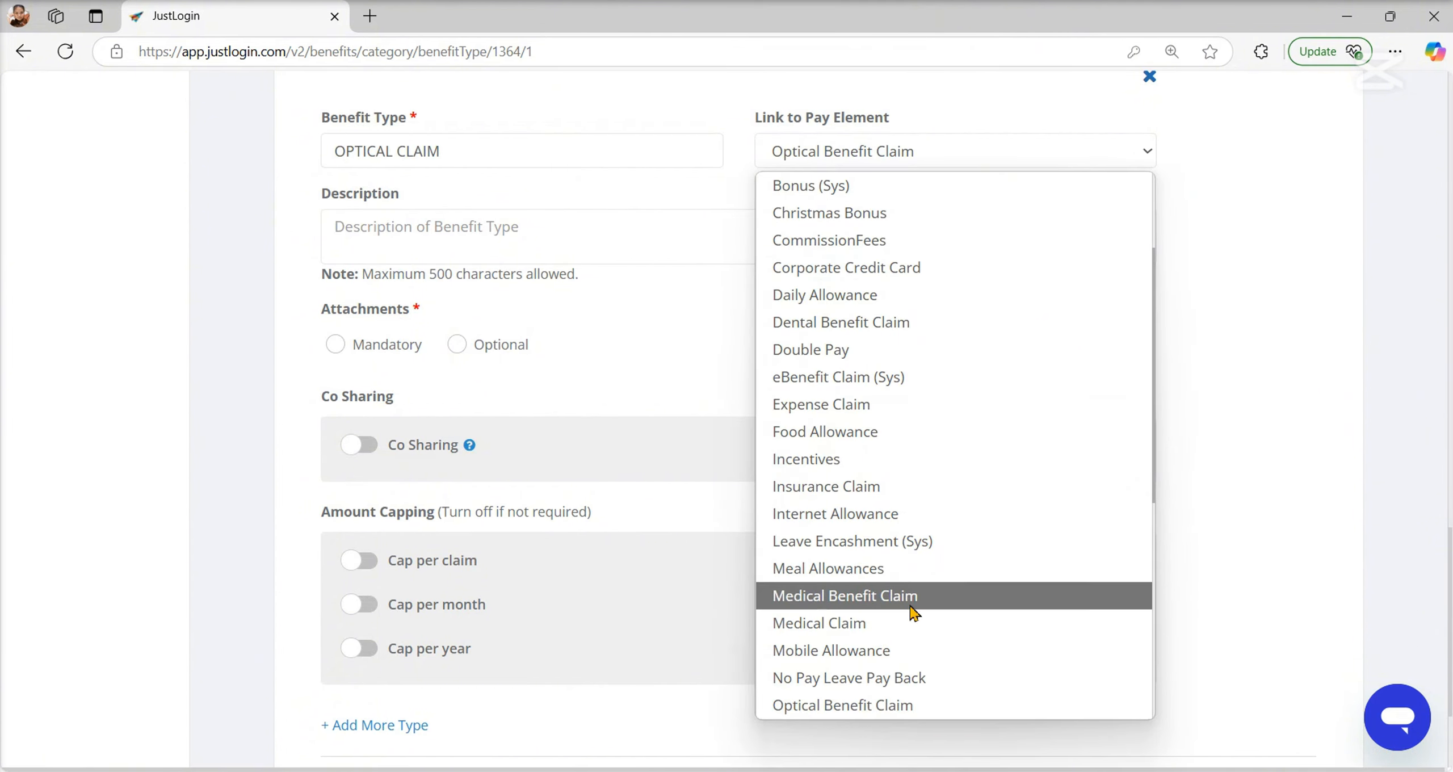
click(878, 716)
Describe the OPTICAL CLAIM benefit type as "GLASSES AND OTHER PROCEDURES" and make its attachments mandatory.
click(530, 244)
text(GLASSES AND OTHER PROCEDURES)
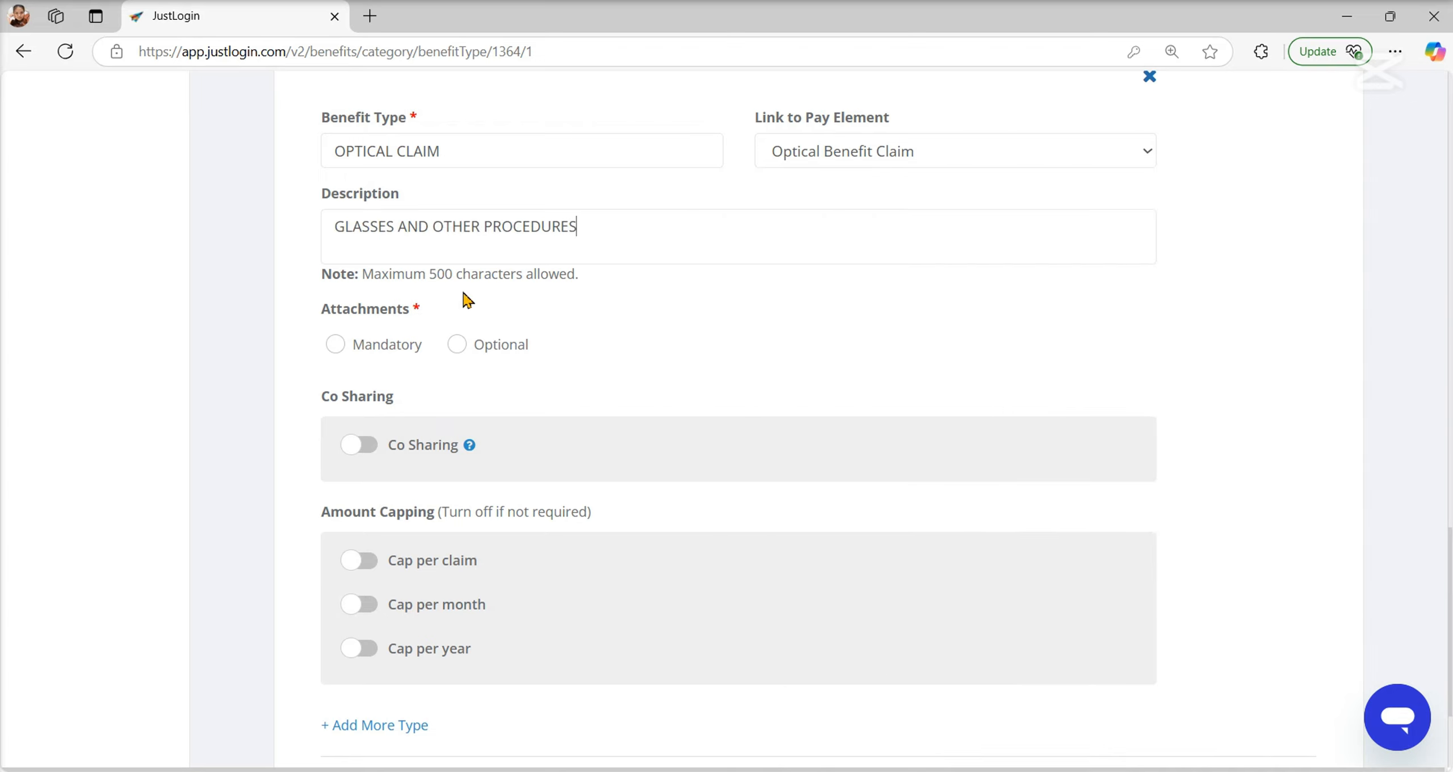
click(335, 343)
Enable a cap per claim of 120 for the OPTICAL CLAIM benefit type and save all the benefit types.
click(360, 560)
click(571, 574)
text(142)
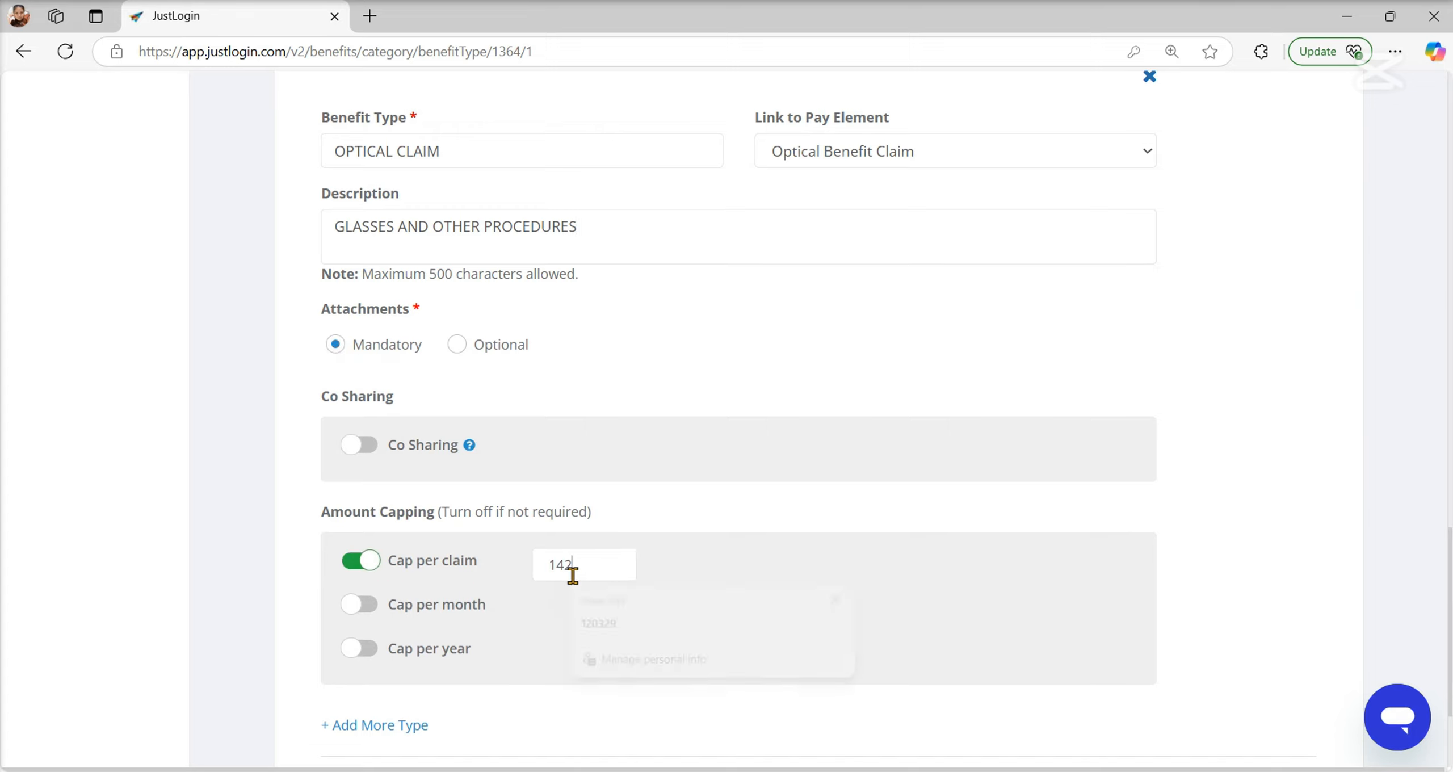
key(BackSpace)
key(BackSpace)
text(20)
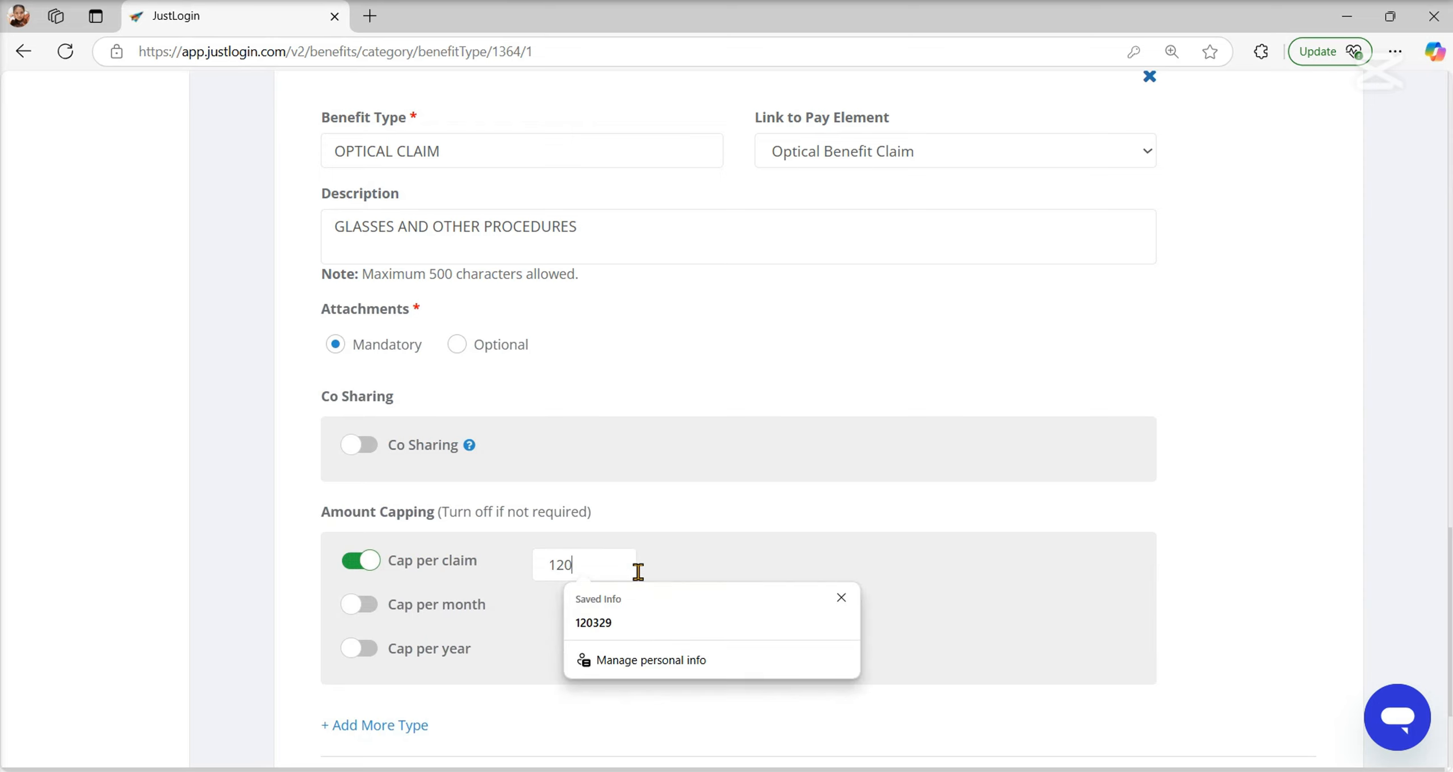
click(1207, 545)
scroll(1207, 545, down, 3)
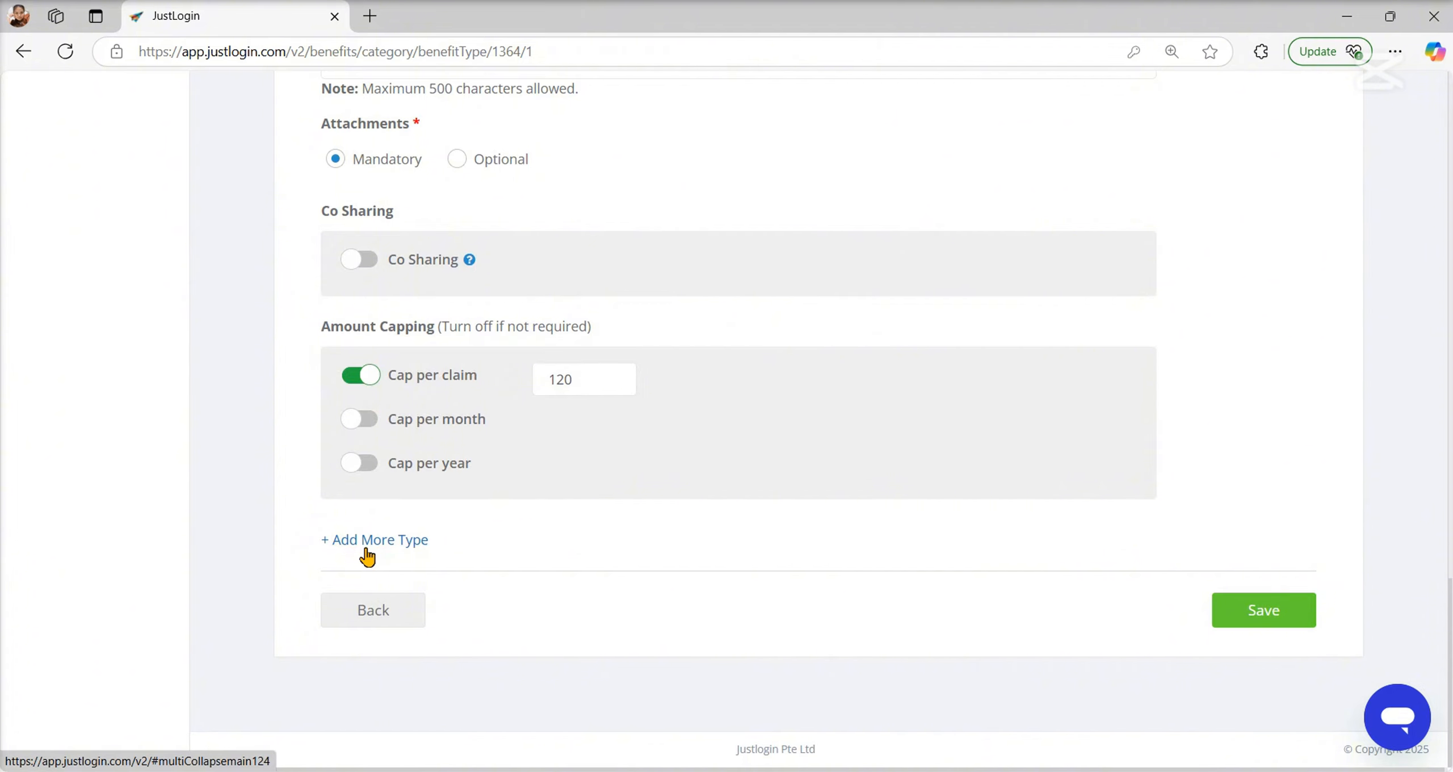
click(1281, 612)
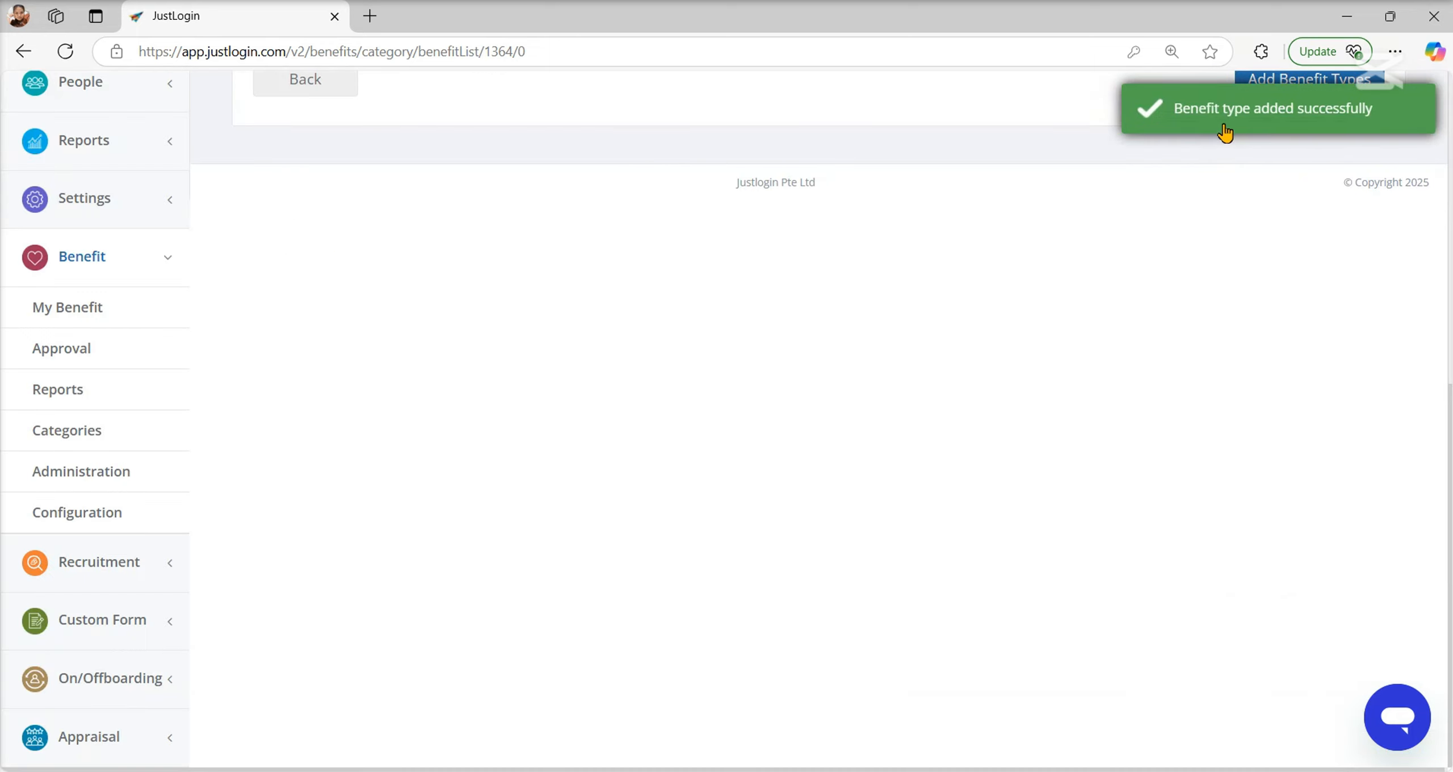
View the employees assigned to the STAFF policy of FLEXI BENEFITS, then close the list without adding anyone.
scroll(1111, 412, up, 6)
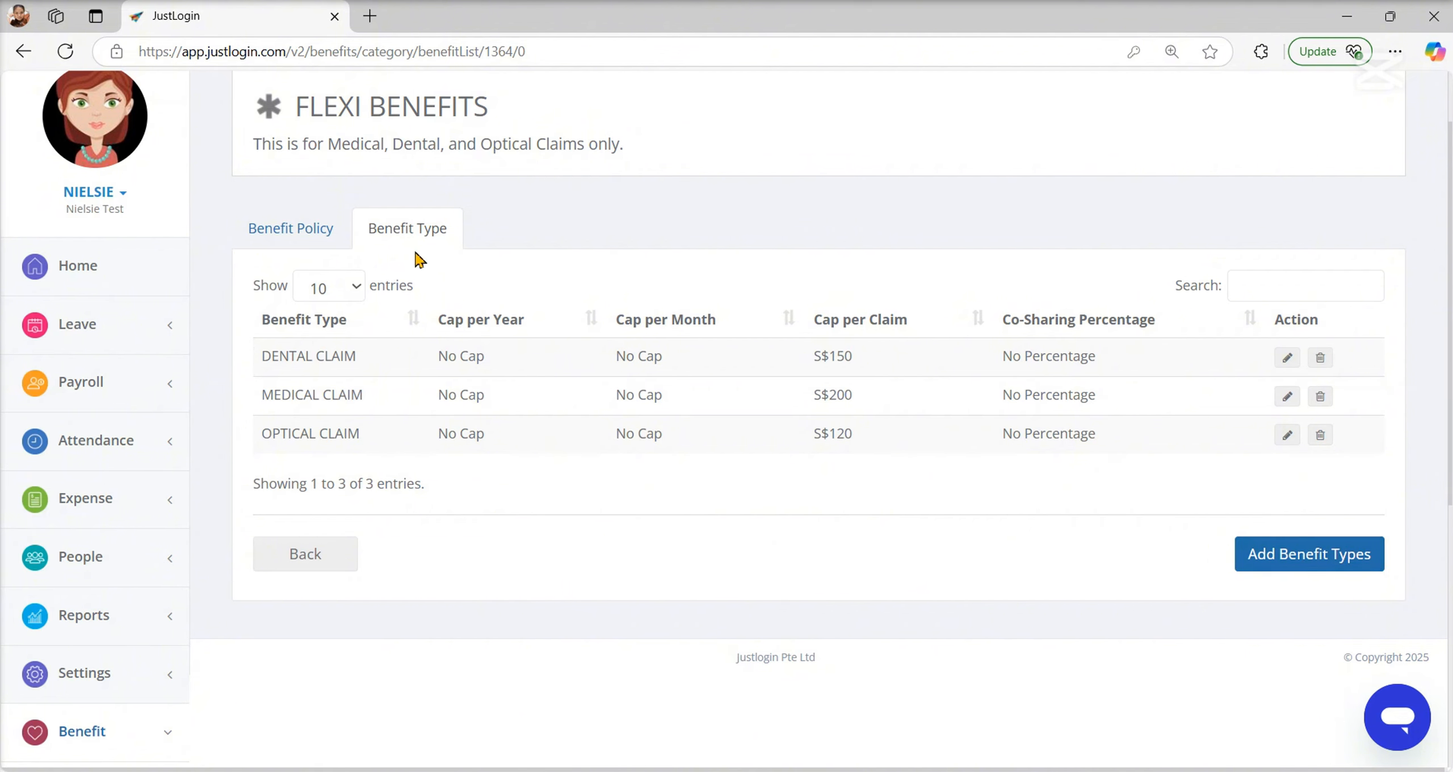
click(331, 236)
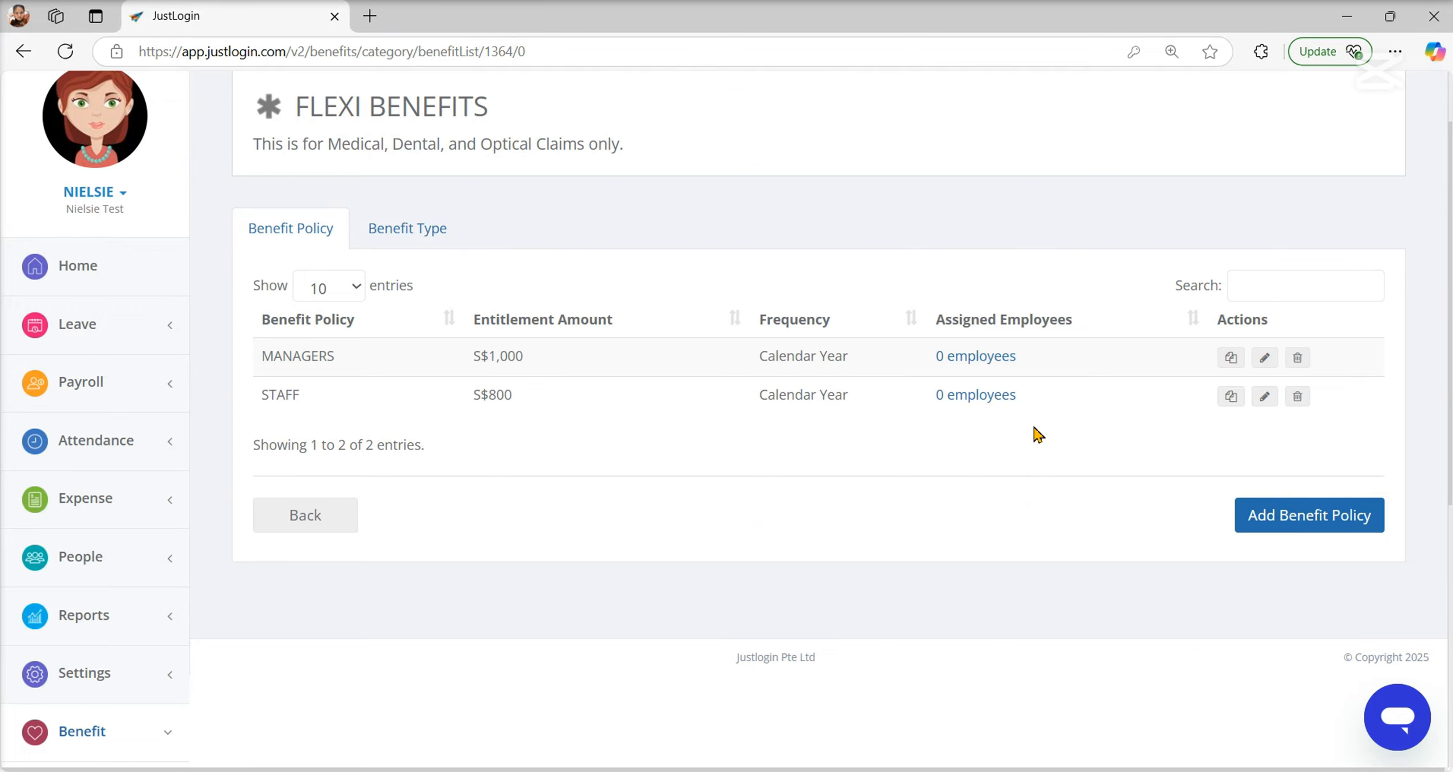
click(989, 397)
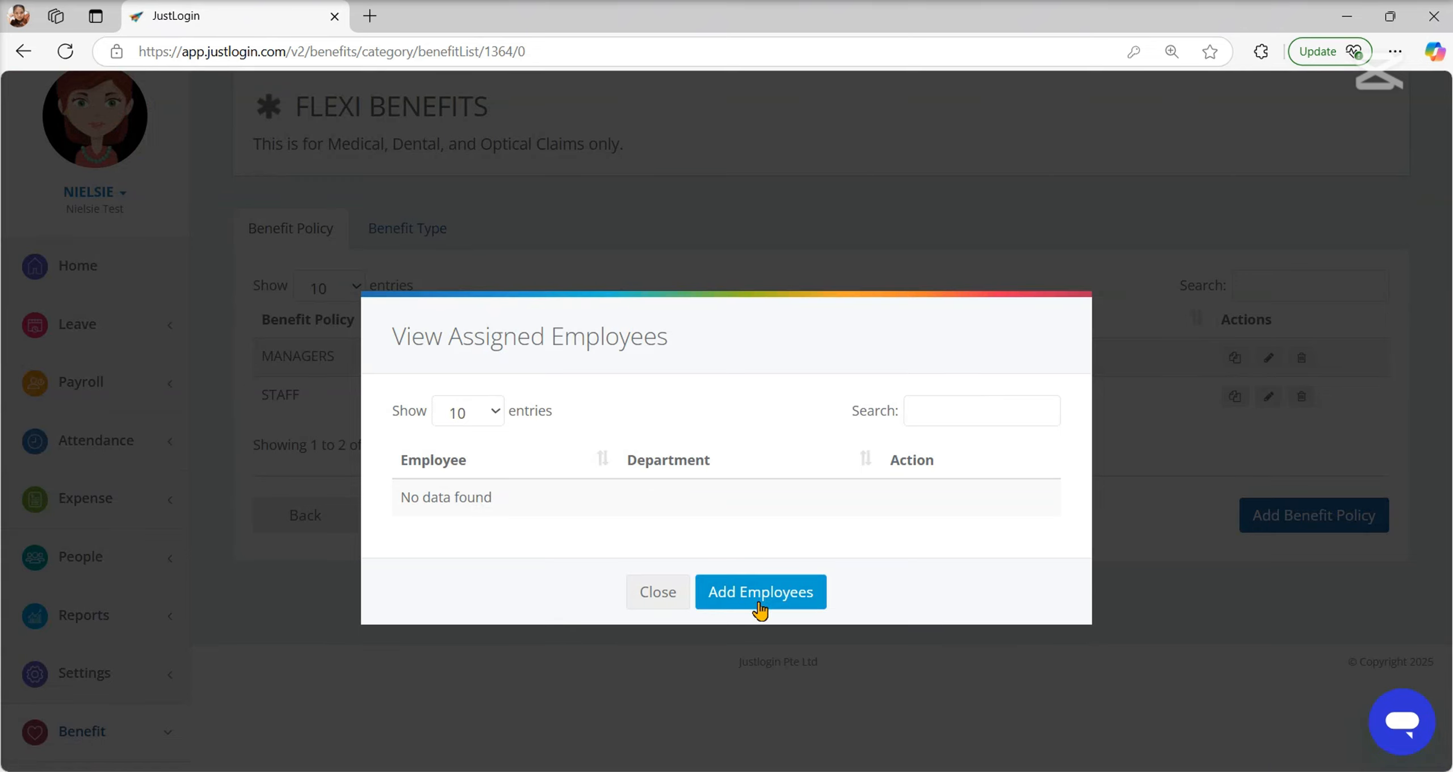
click(664, 596)
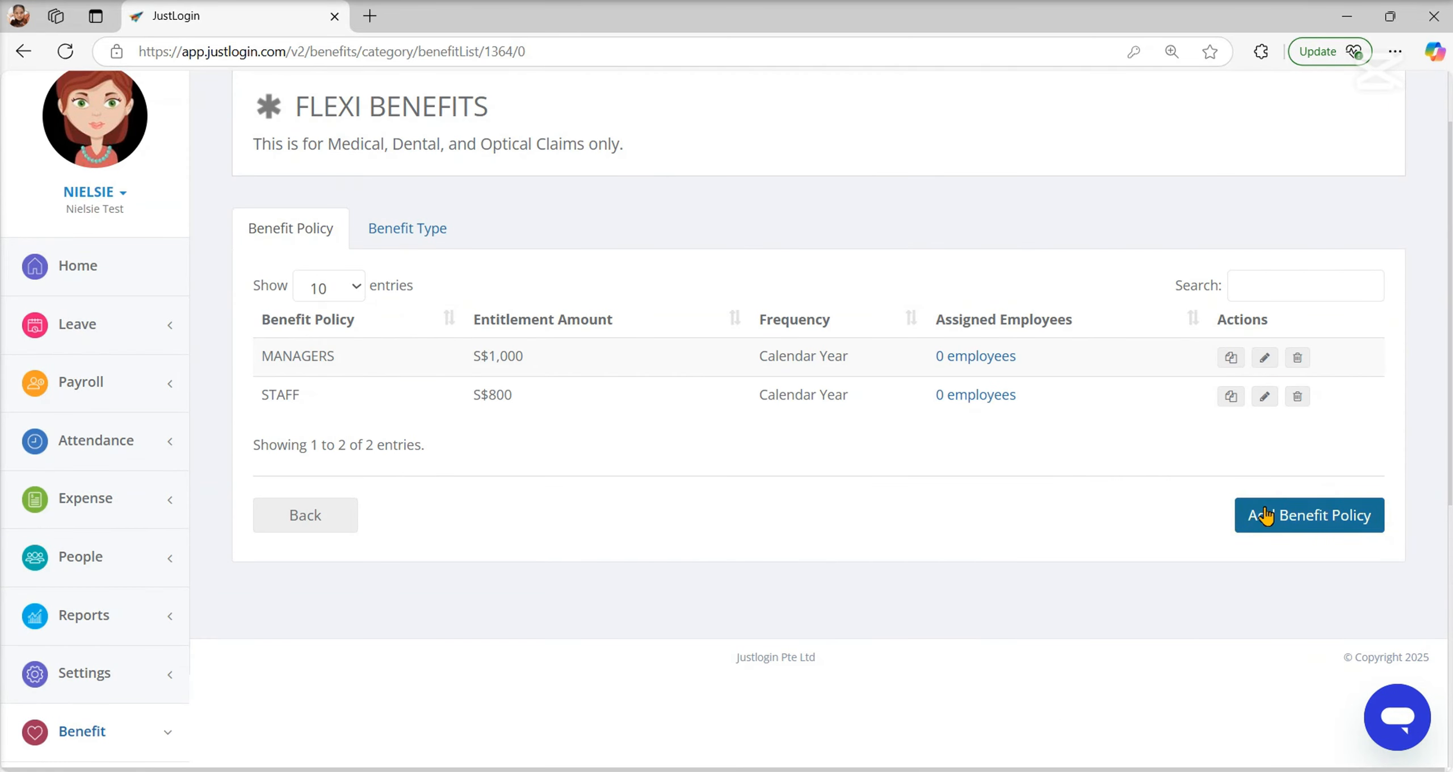
Return to the benefit categories overview and review the FLEXI BENEFITS category's policies and benefit types.
scroll(97, 621, down, 5)
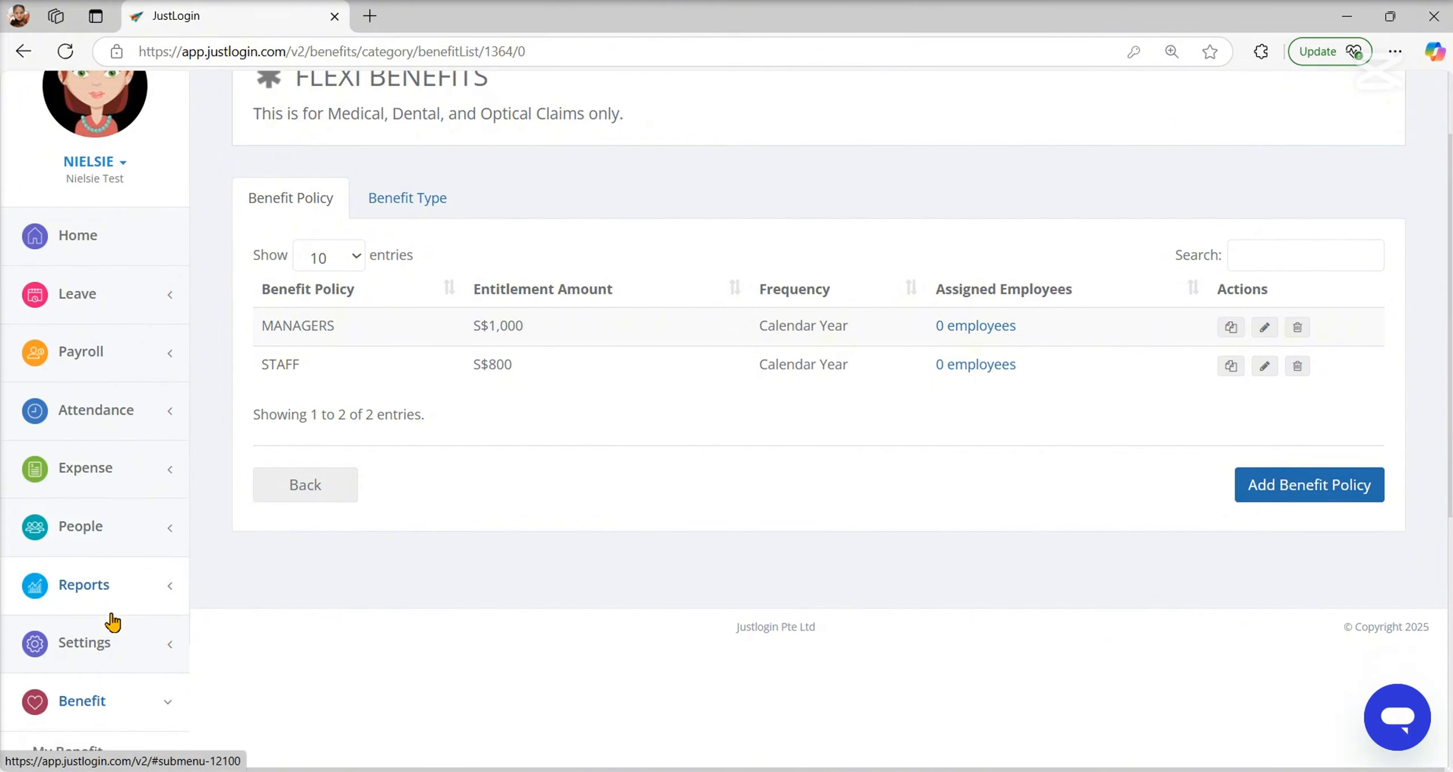
click(100, 529)
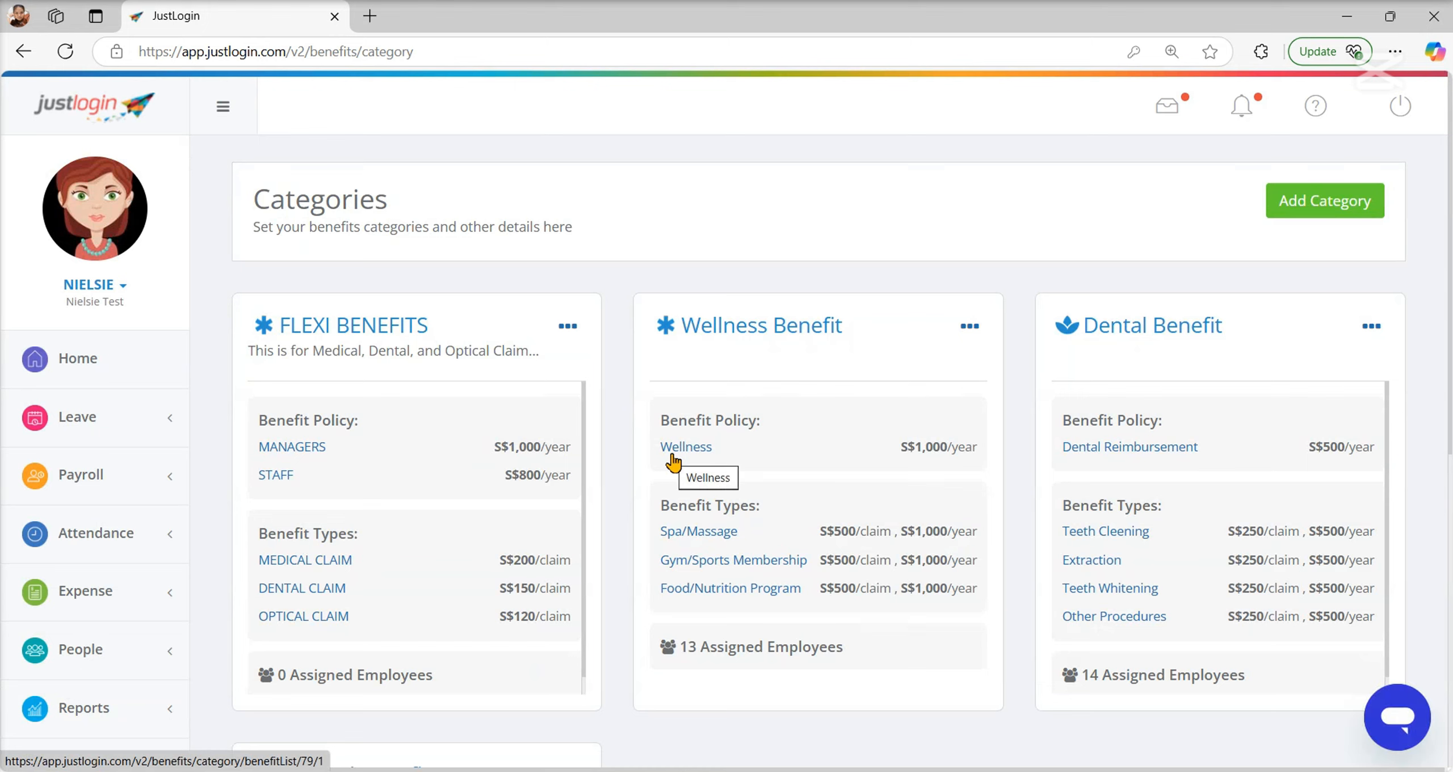
drag(434, 332, 294, 339)
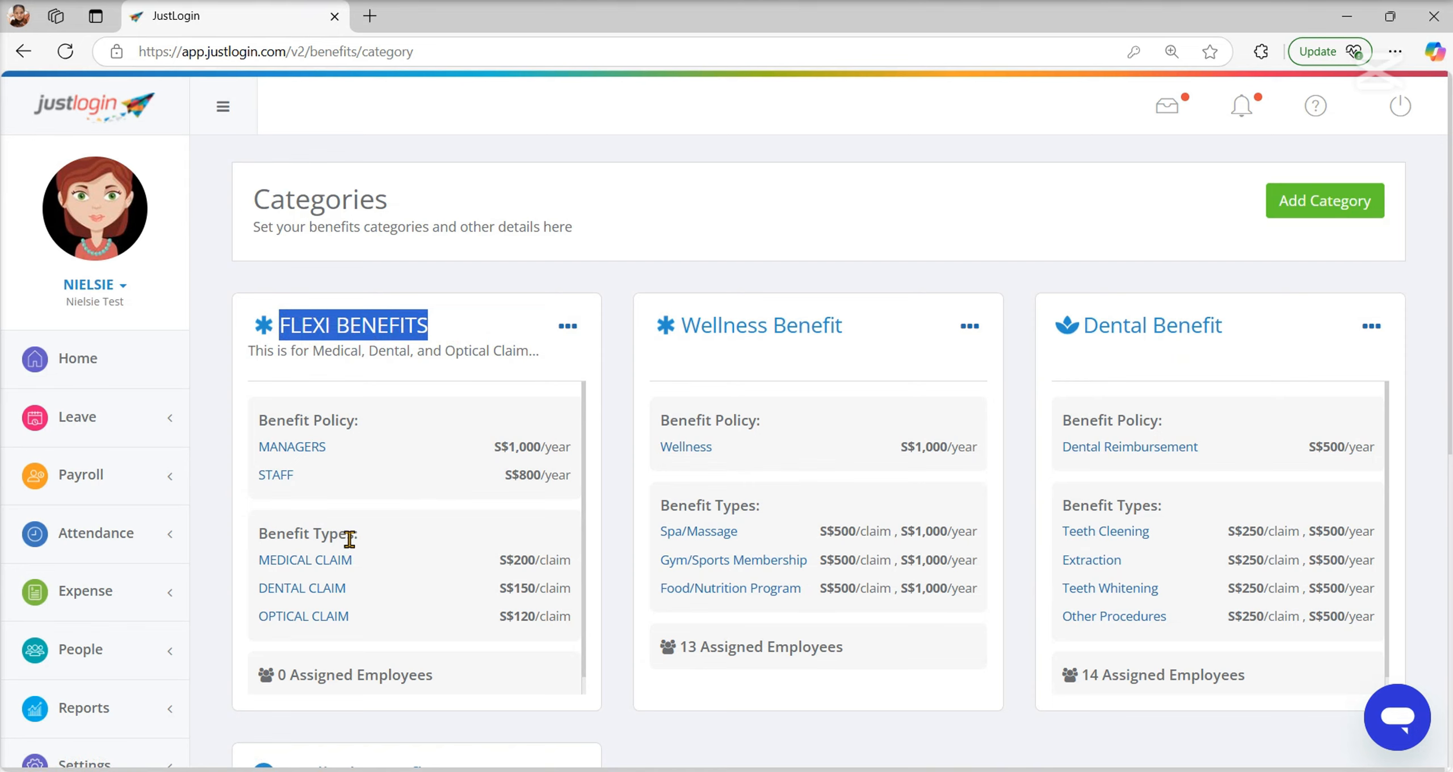
click(507, 325)
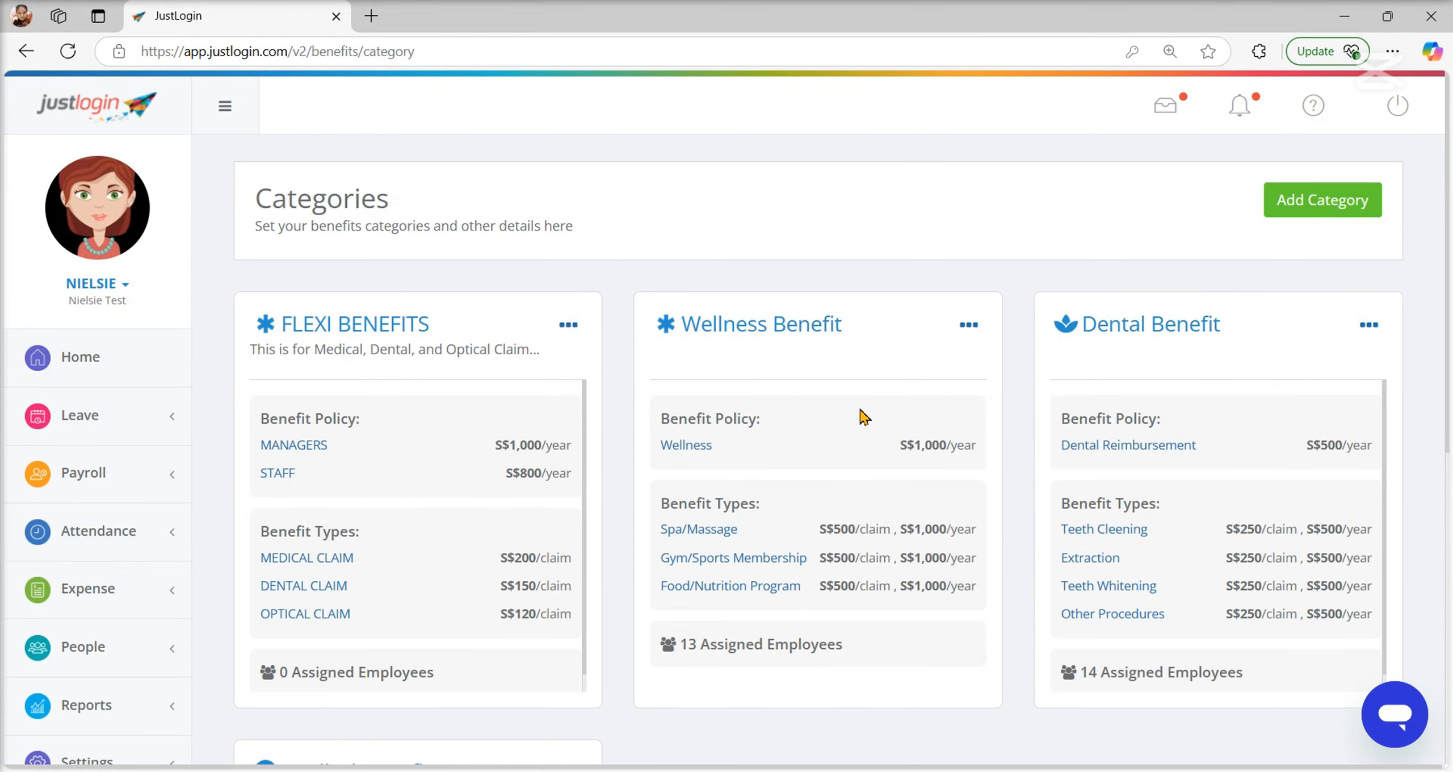
Open the benefit administration page and start an adjustment for year 2025 in the Medical Benefit category.
scroll(25, 449, down, 8)
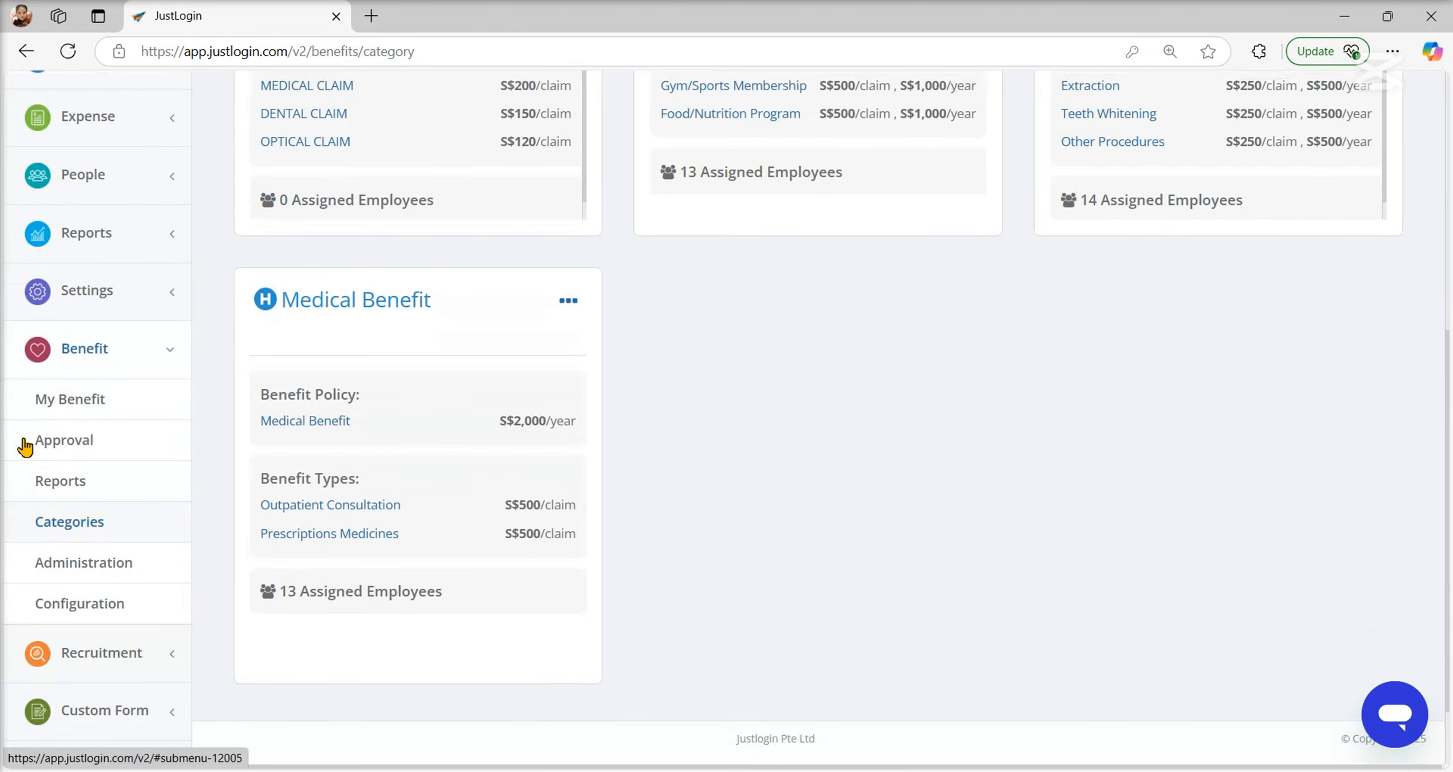
click(98, 559)
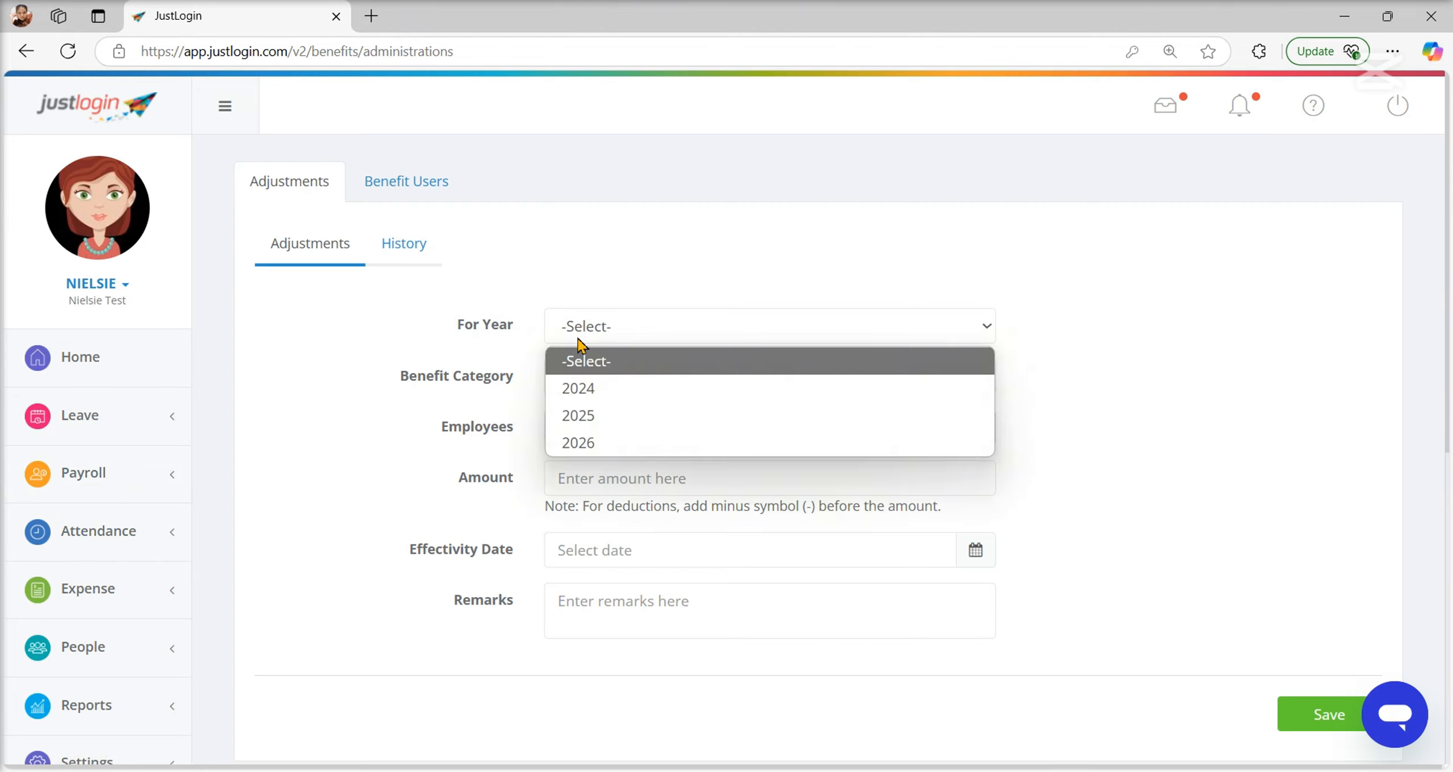
click(604, 415)
click(605, 391)
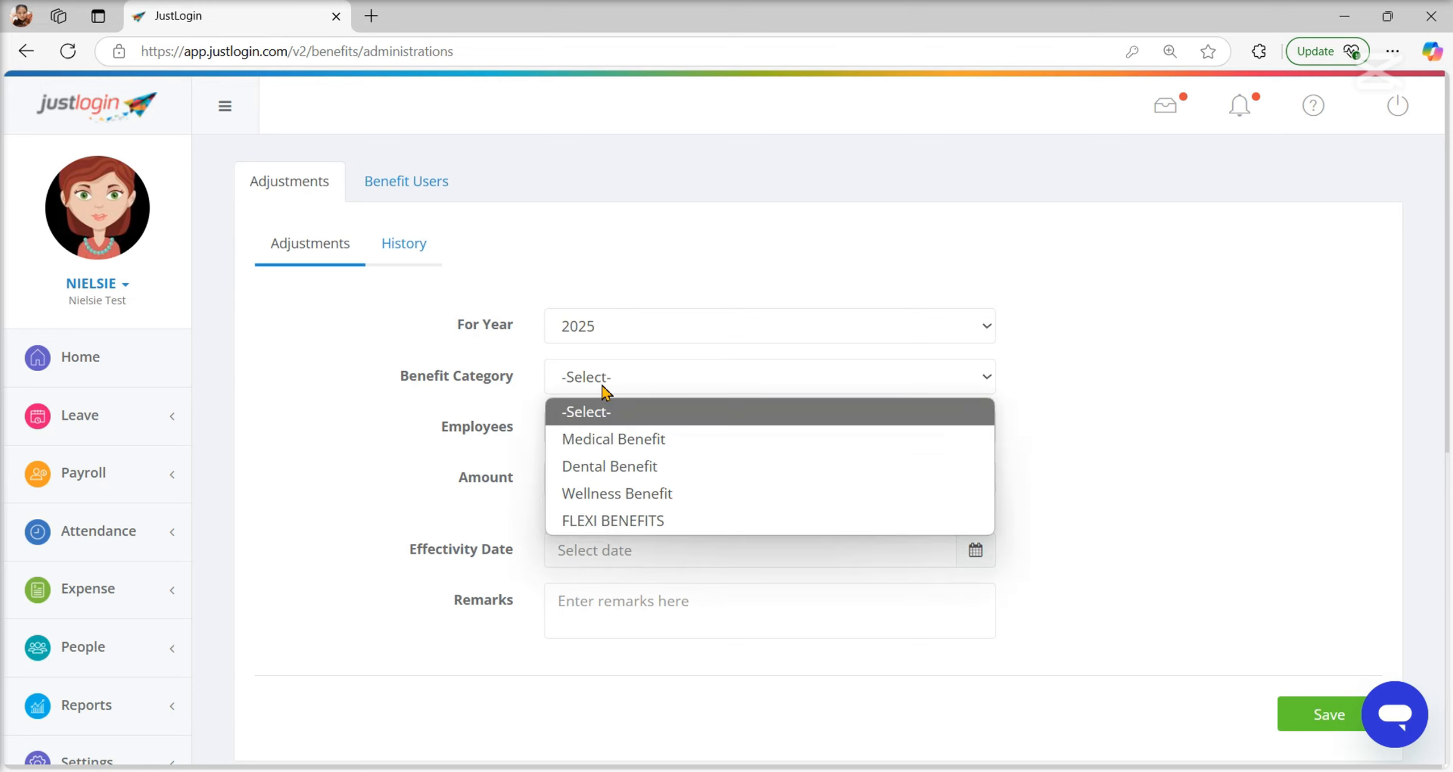
click(603, 434)
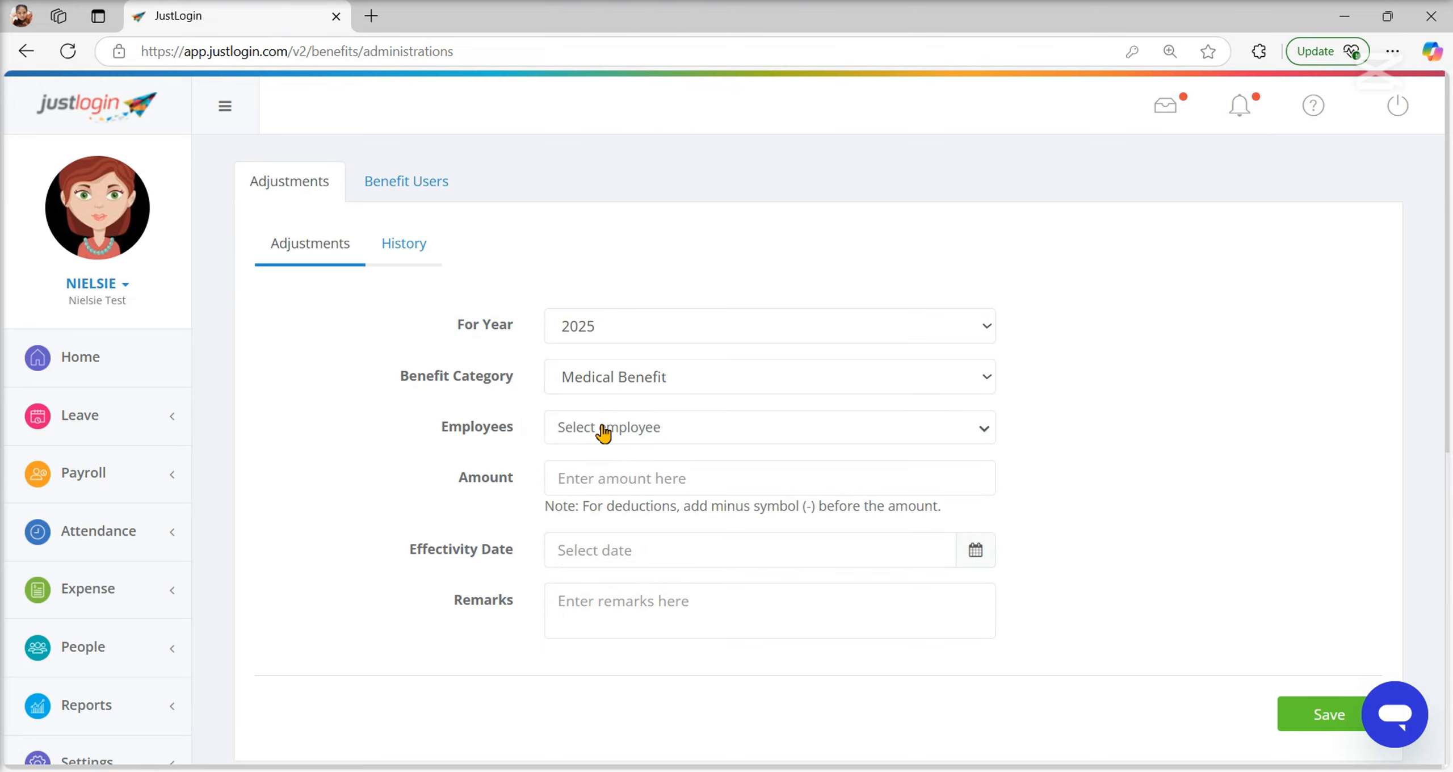
Select the logged-in account's own employee record for the adjustment and set the amount to 15.
click(603, 433)
click(619, 491)
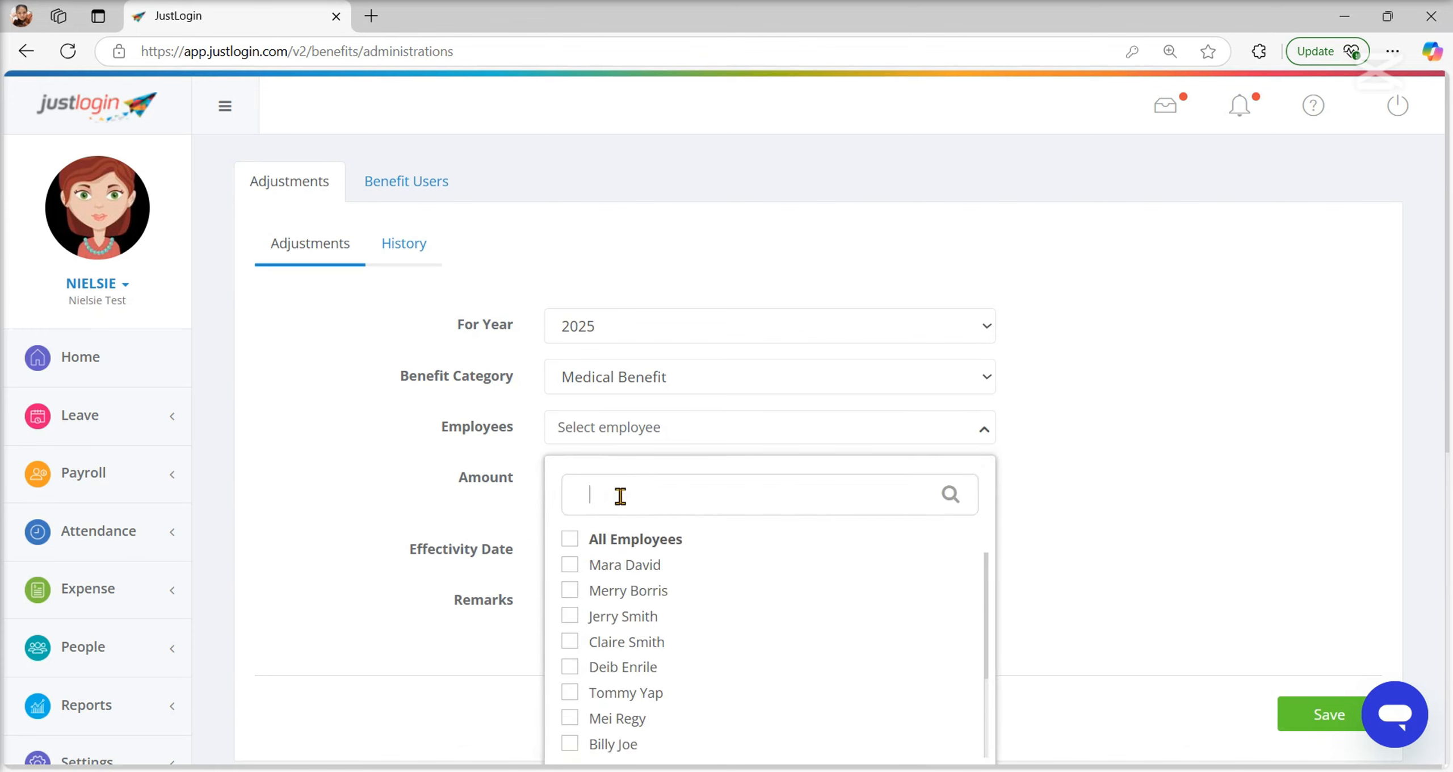
text(ni)
click(570, 565)
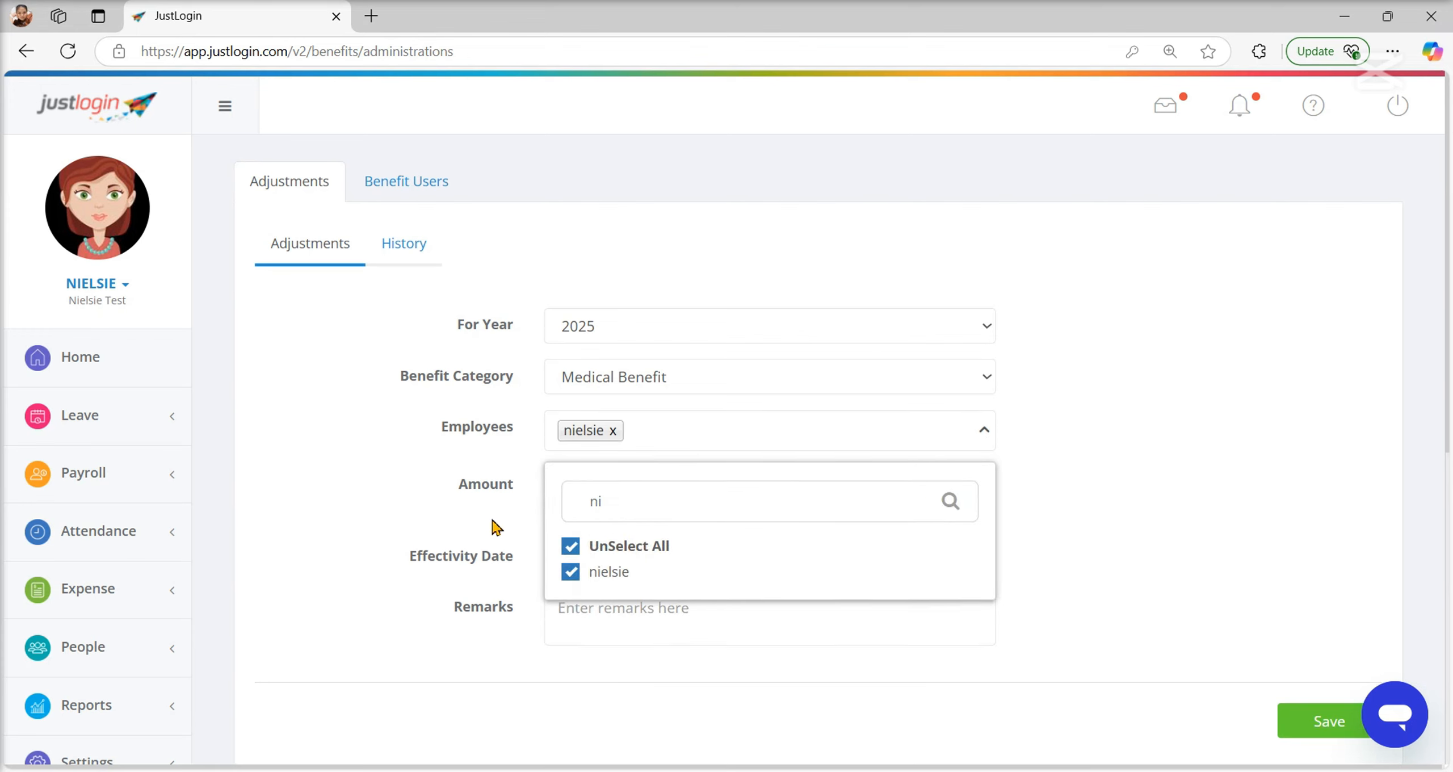
click(496, 522)
click(616, 480)
text(15)
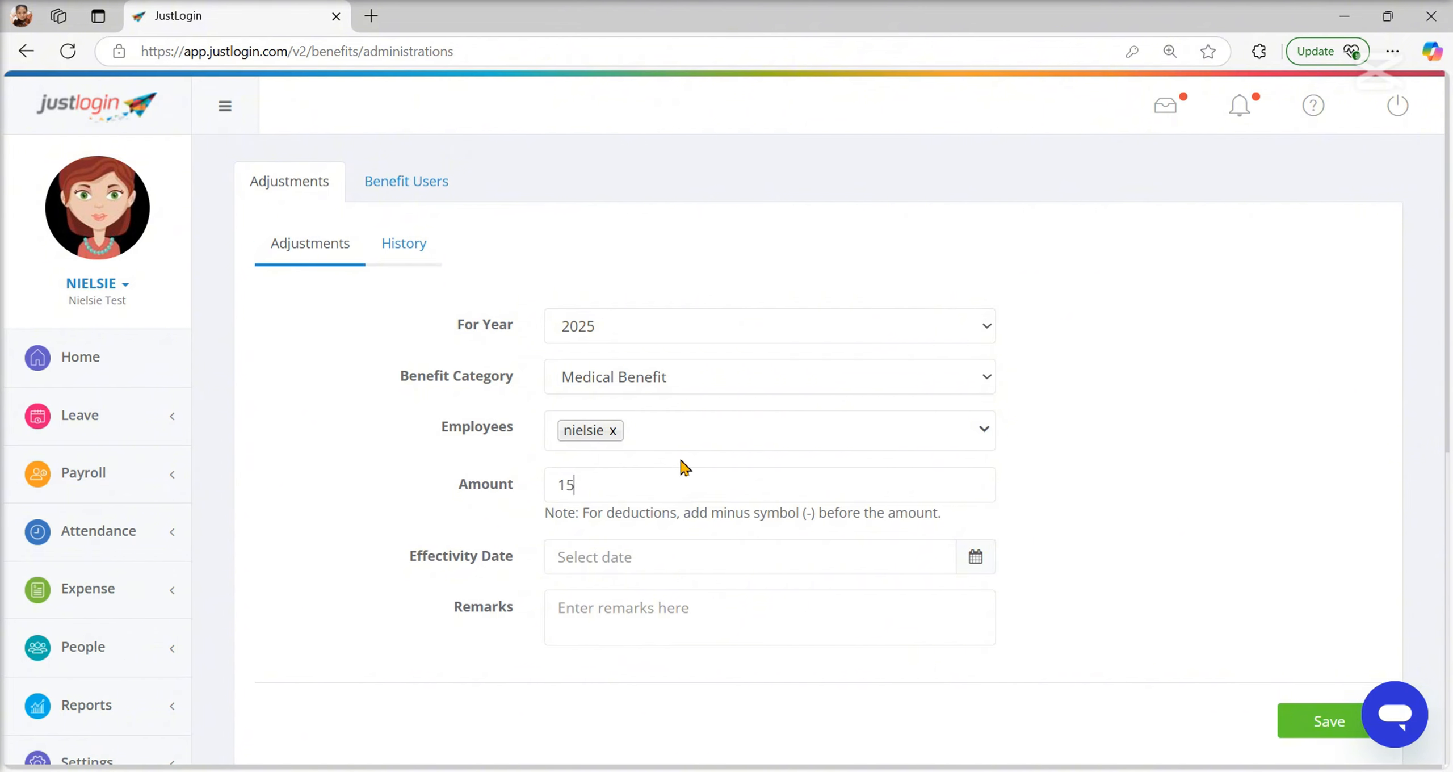
Set the adjustment's effectivity date to 13/01/2025, enter "adjustments" as remarks and save it.
click(618, 563)
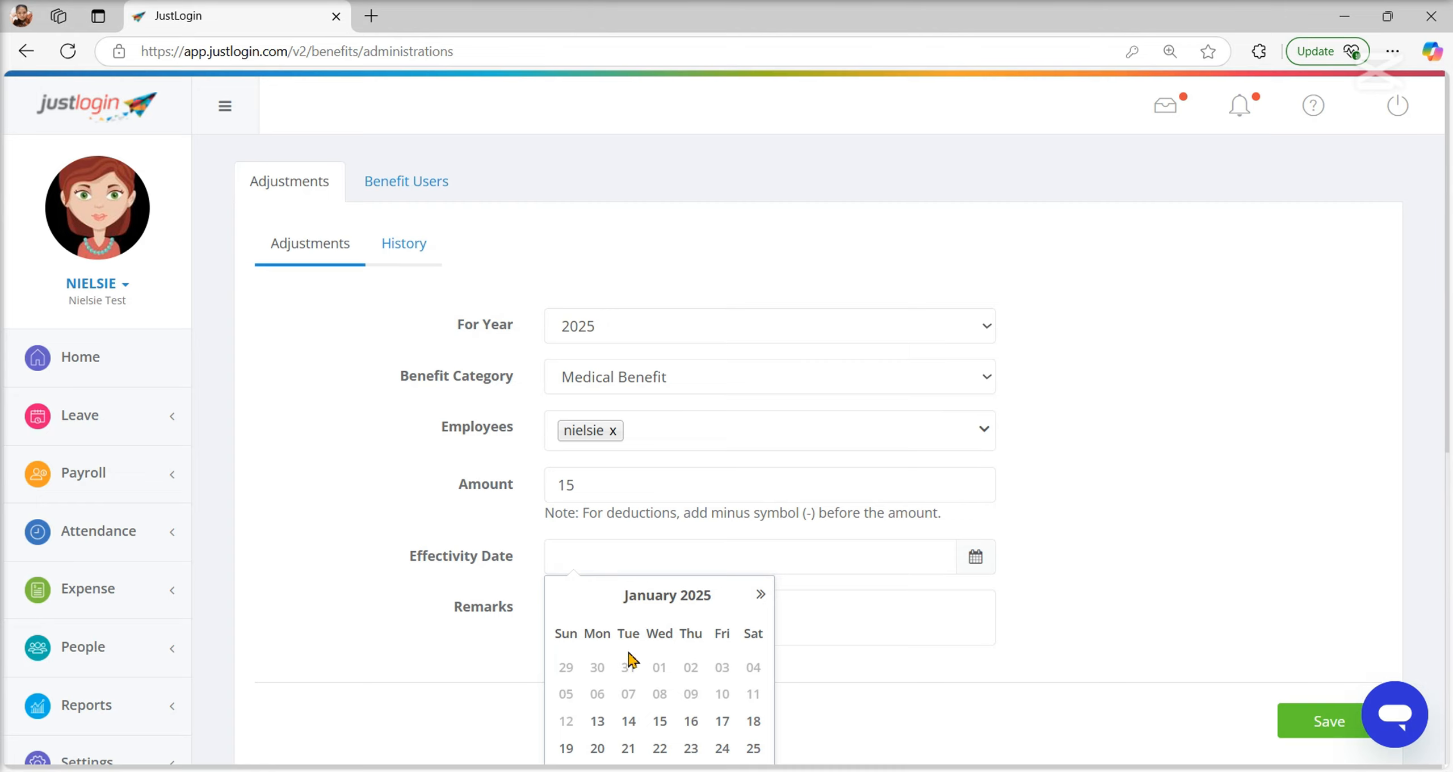
click(597, 720)
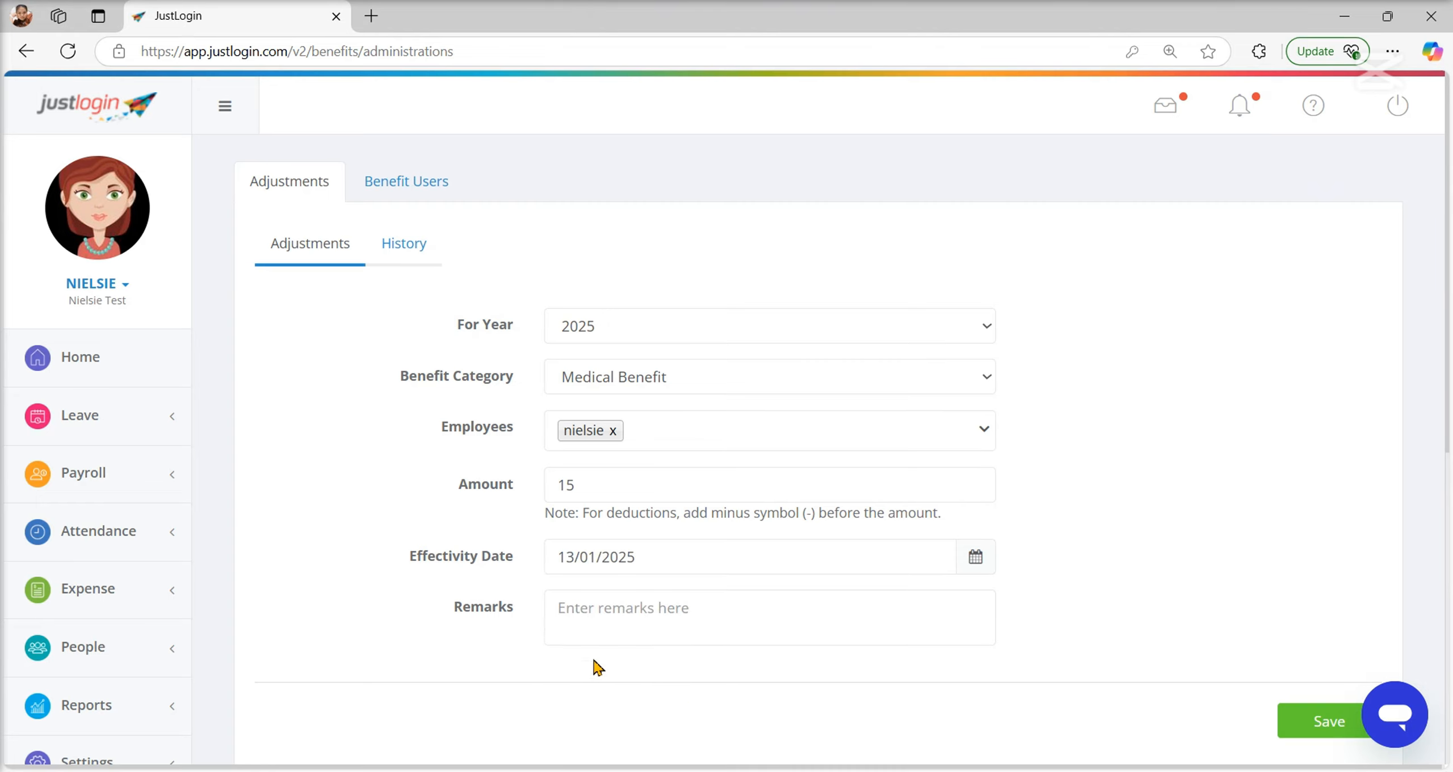
text(a)
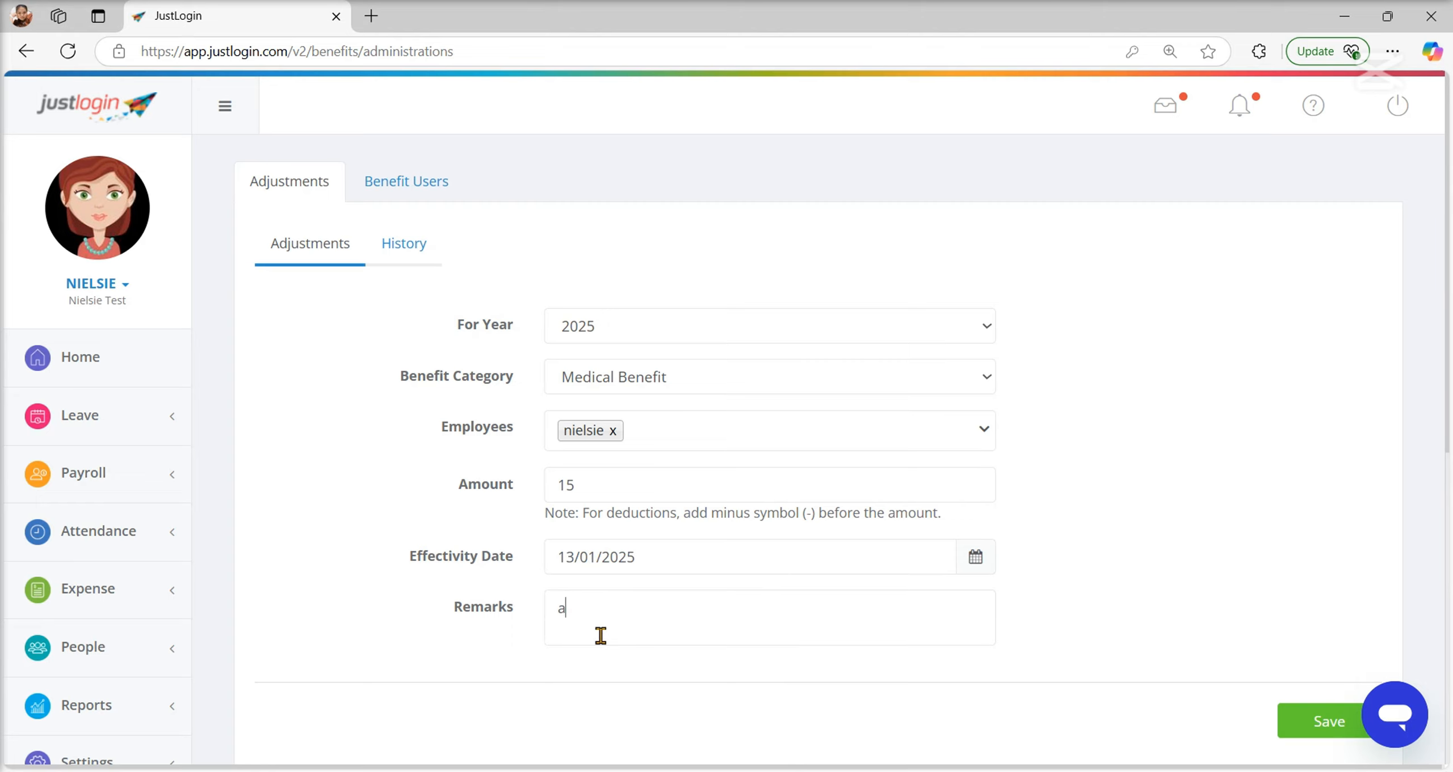
text(djustments)
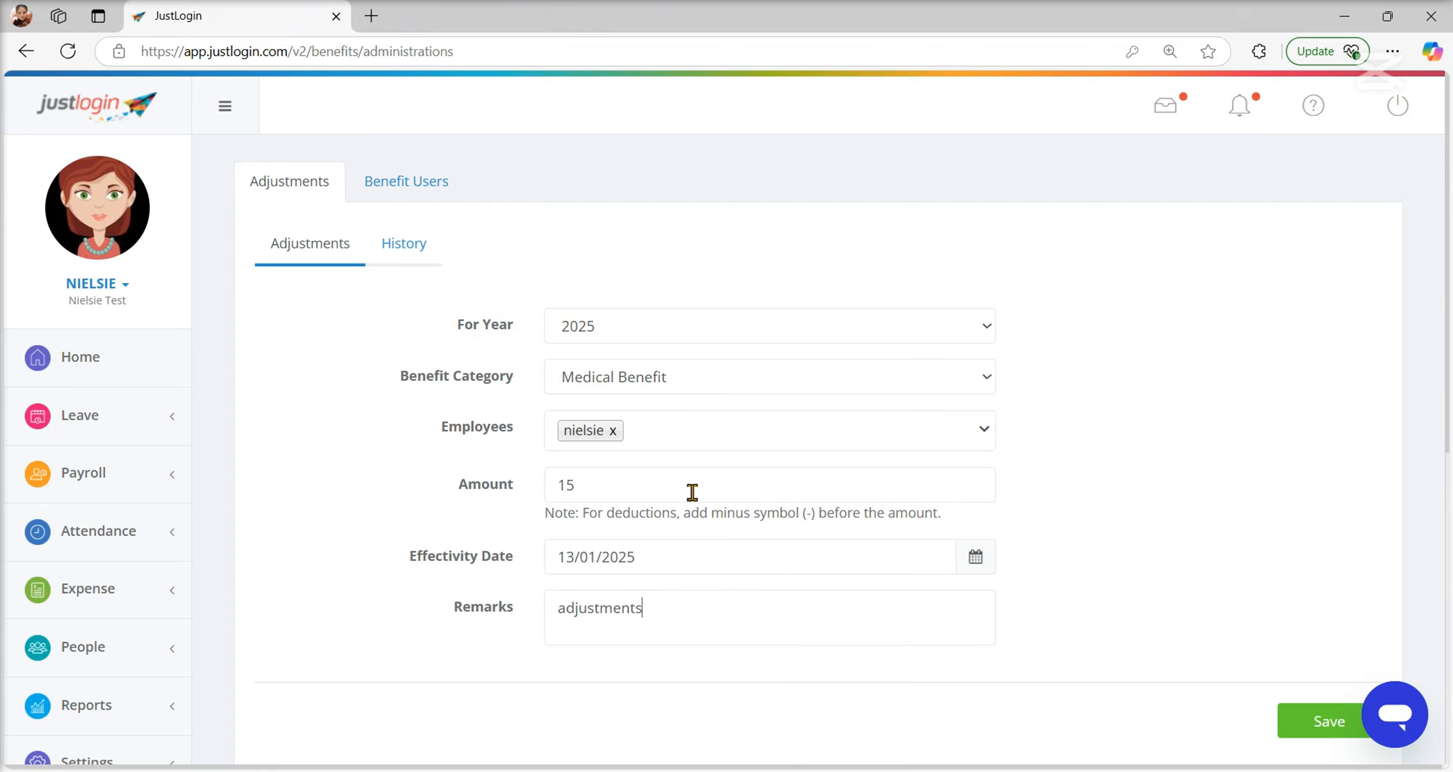
click(1297, 719)
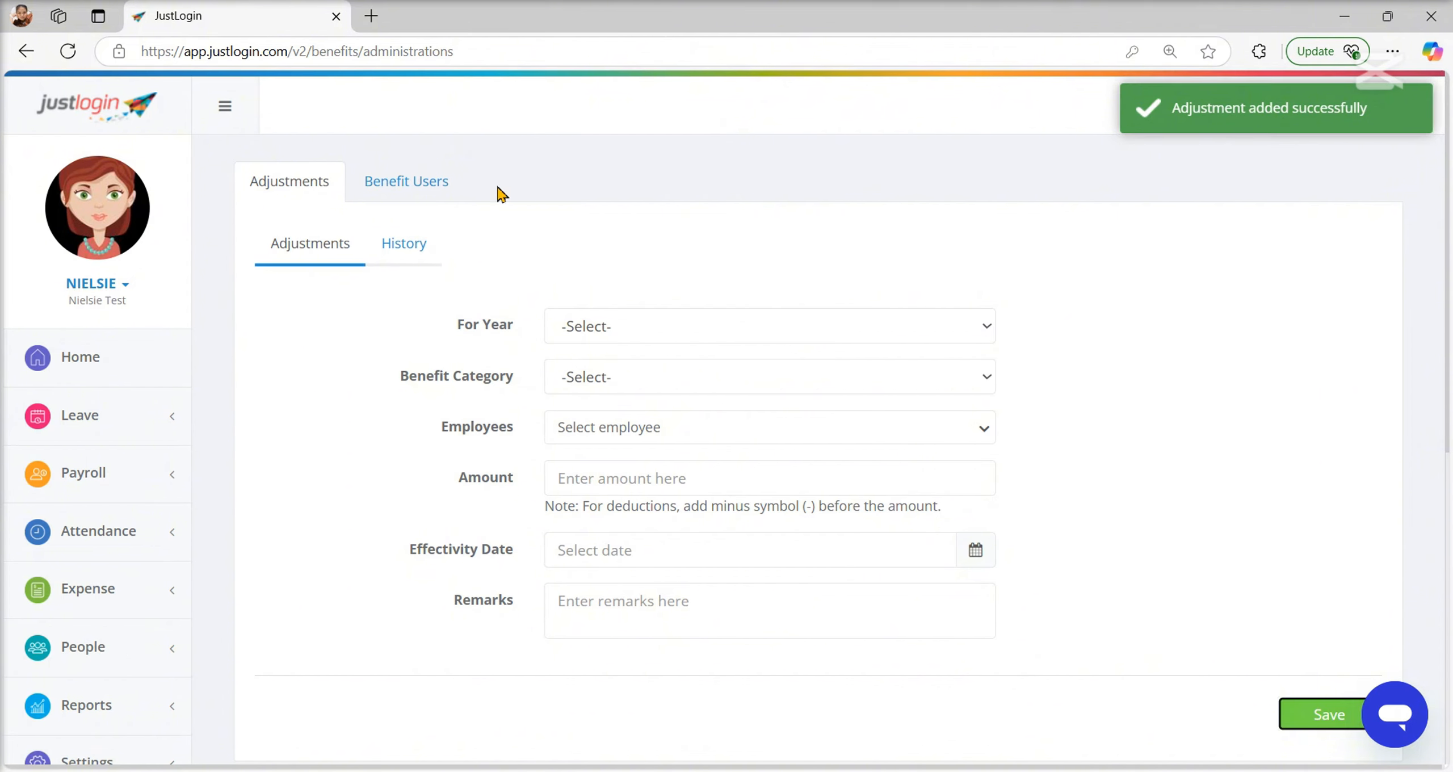
Show 100 benefit users per page and review which employees have benefits enabled.
click(418, 165)
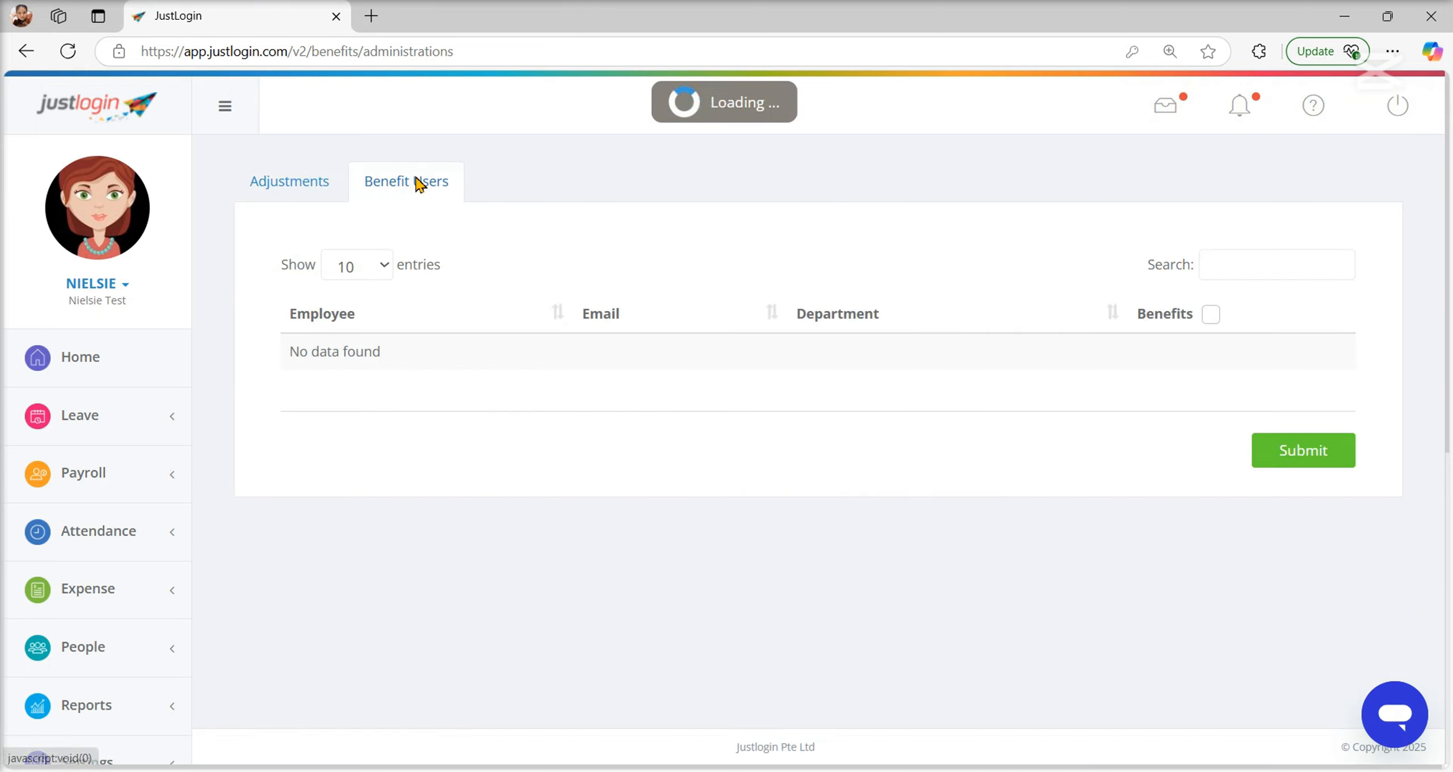
click(352, 267)
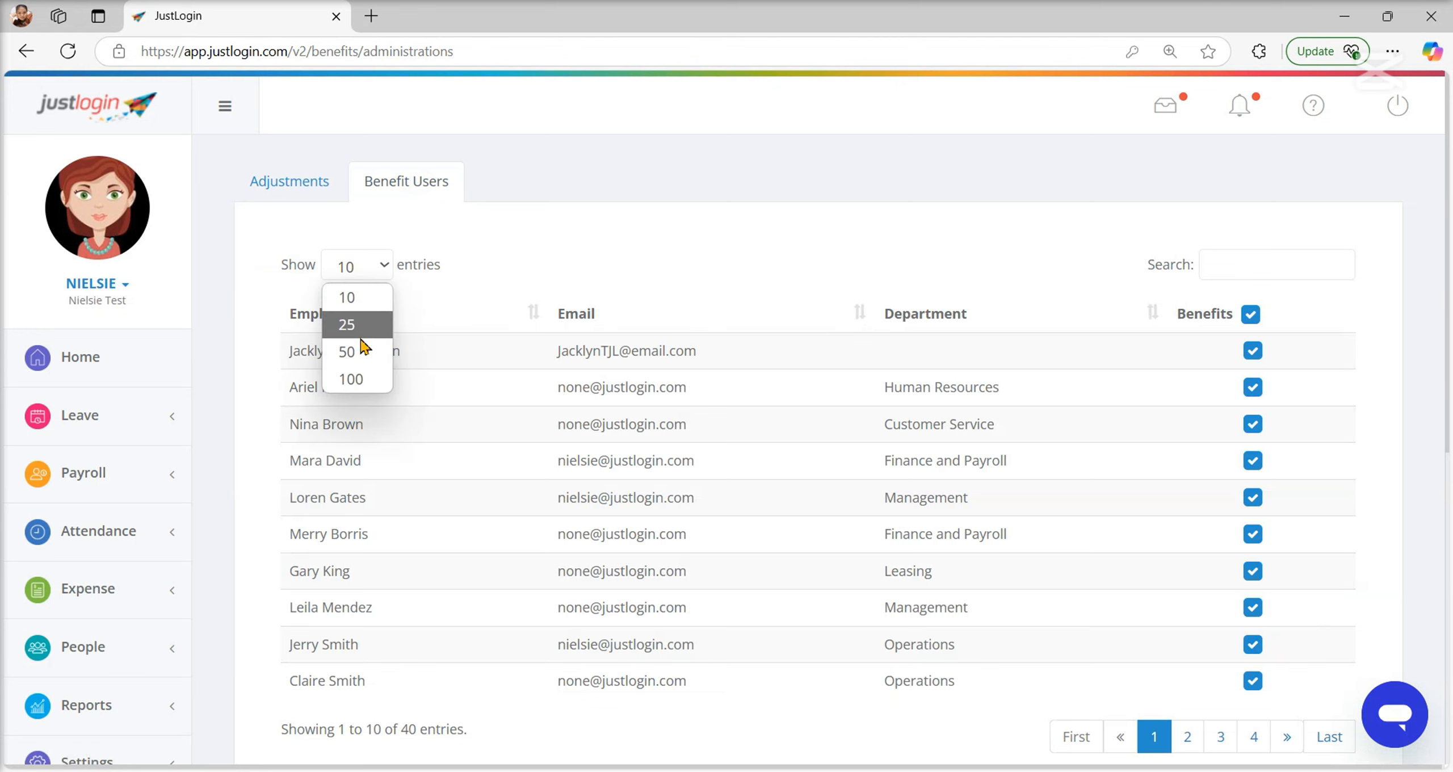
click(363, 379)
scroll(985, 489, down, 13)
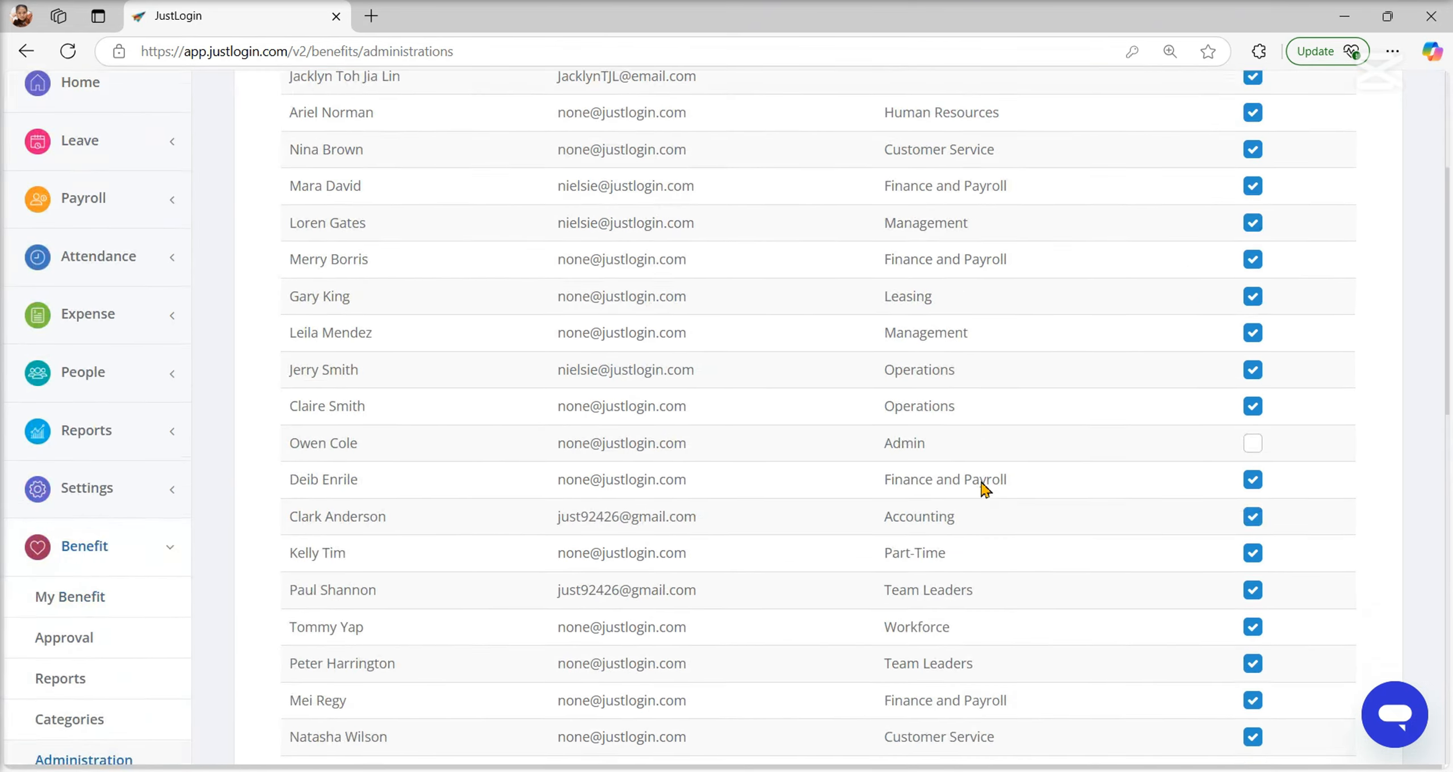
scroll(985, 489, up, 13)
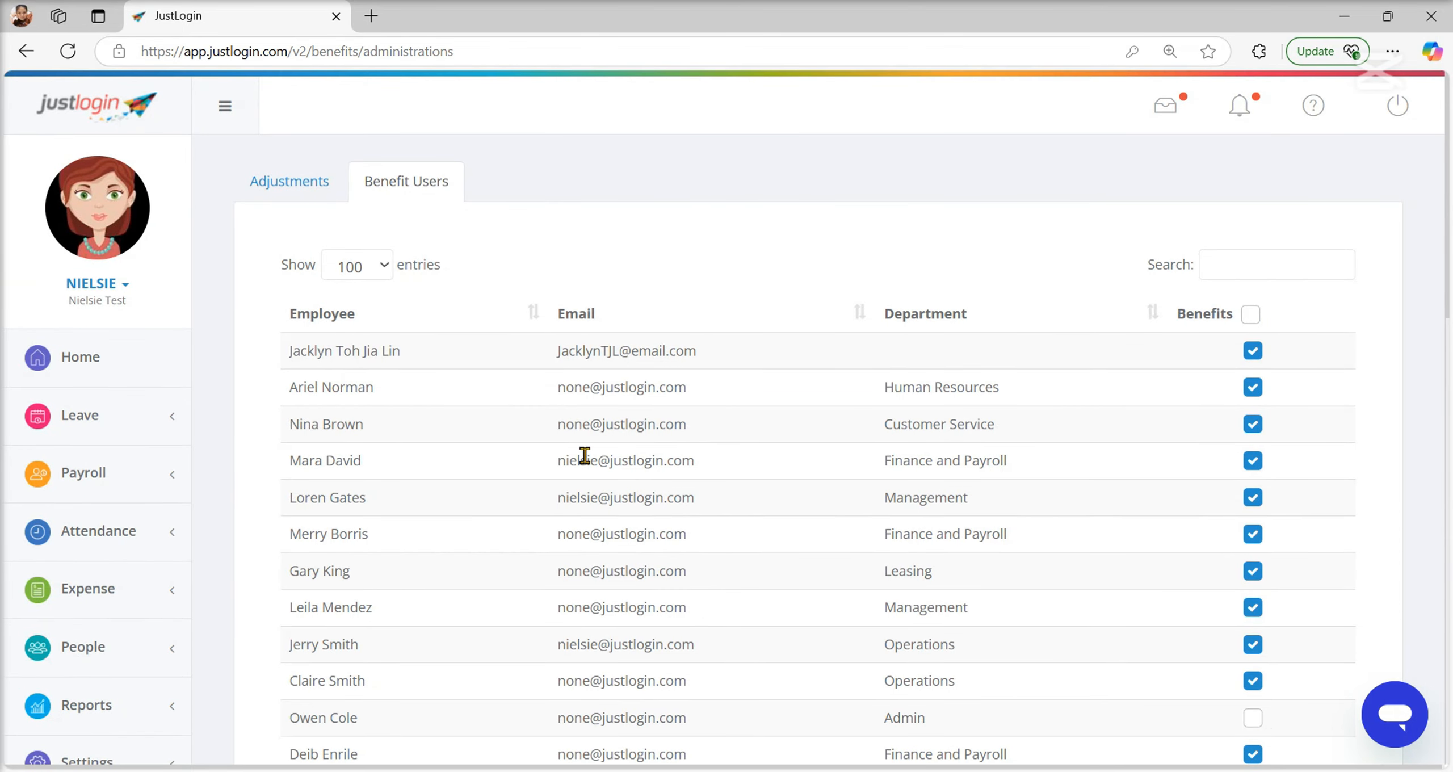
Go to the benefit approvals in the company settings and open their default approval settings.
scroll(74, 500, down, 5)
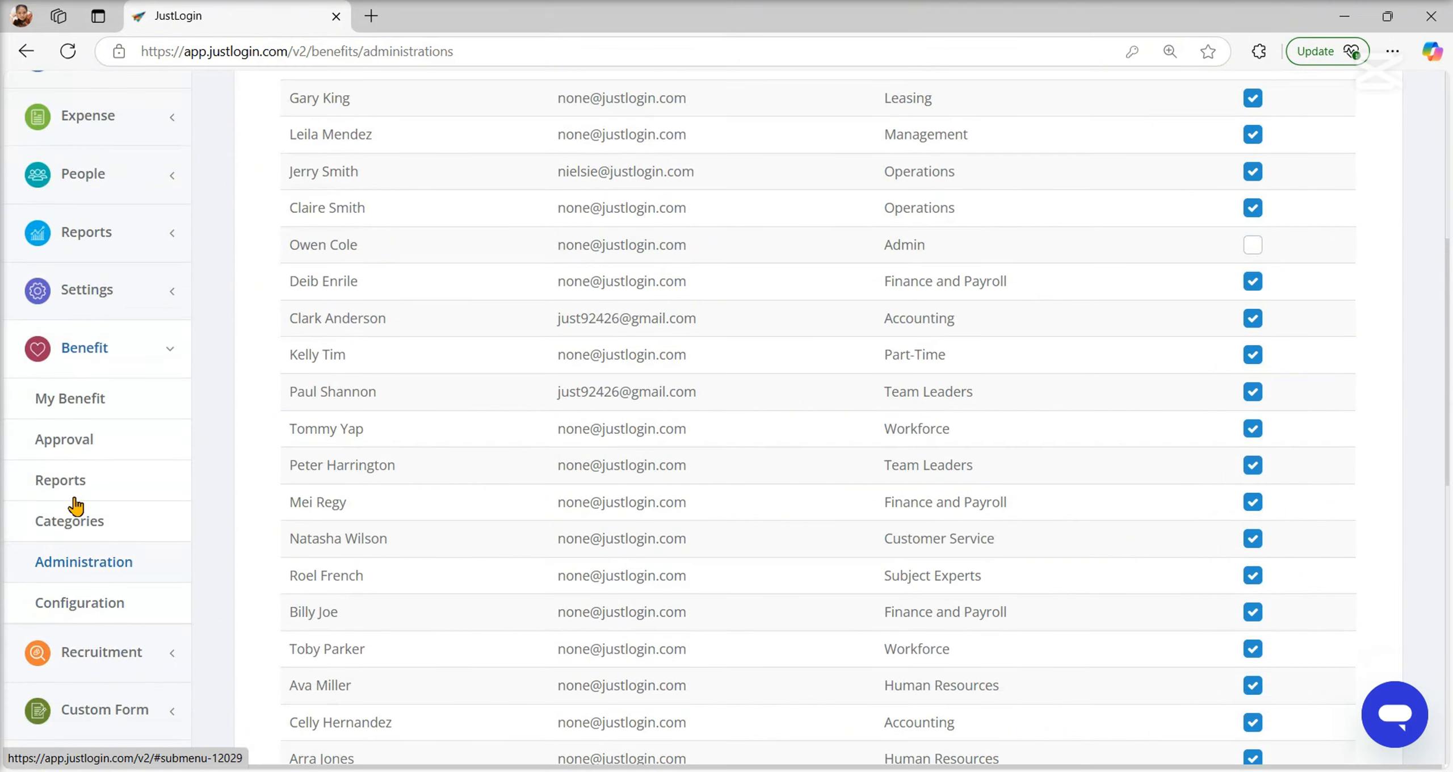
click(119, 356)
click(121, 362)
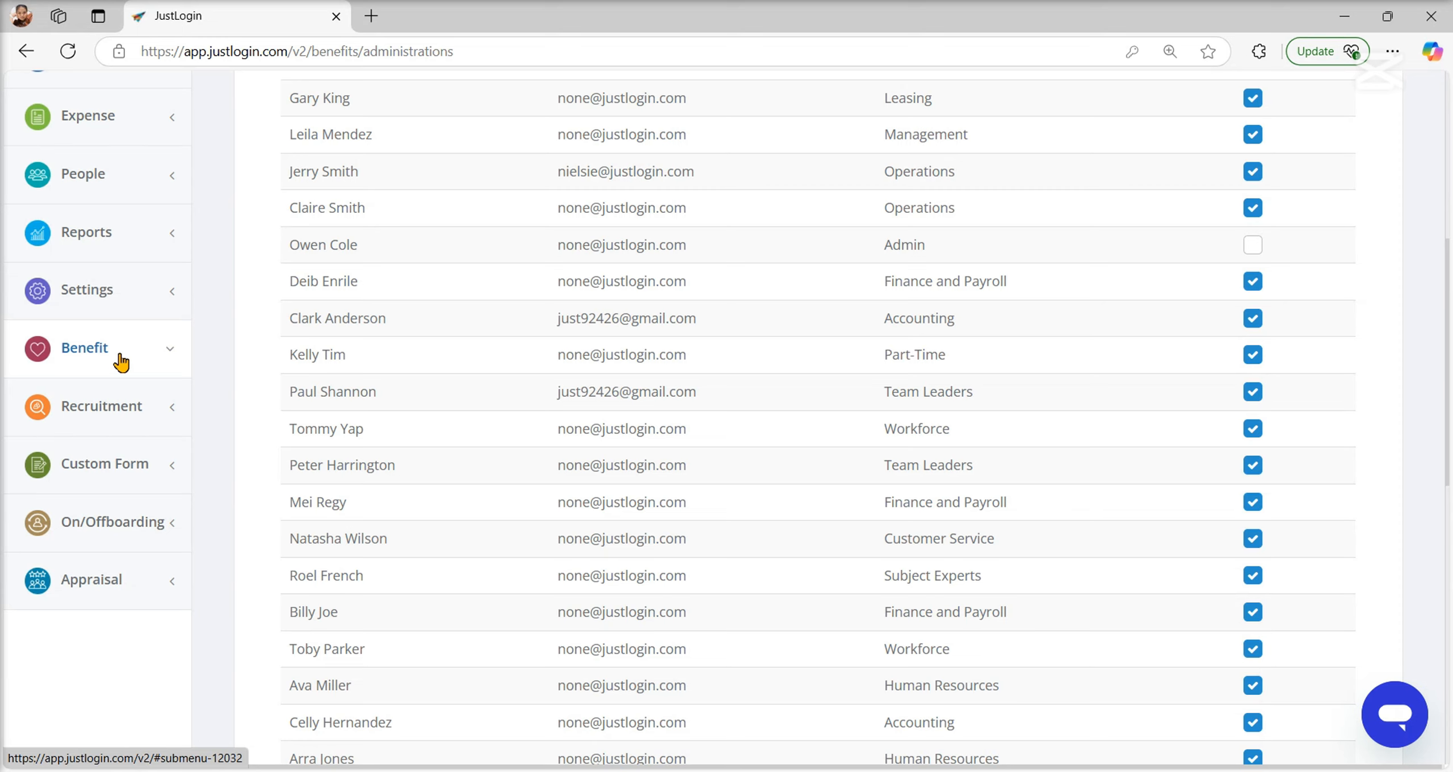
click(100, 302)
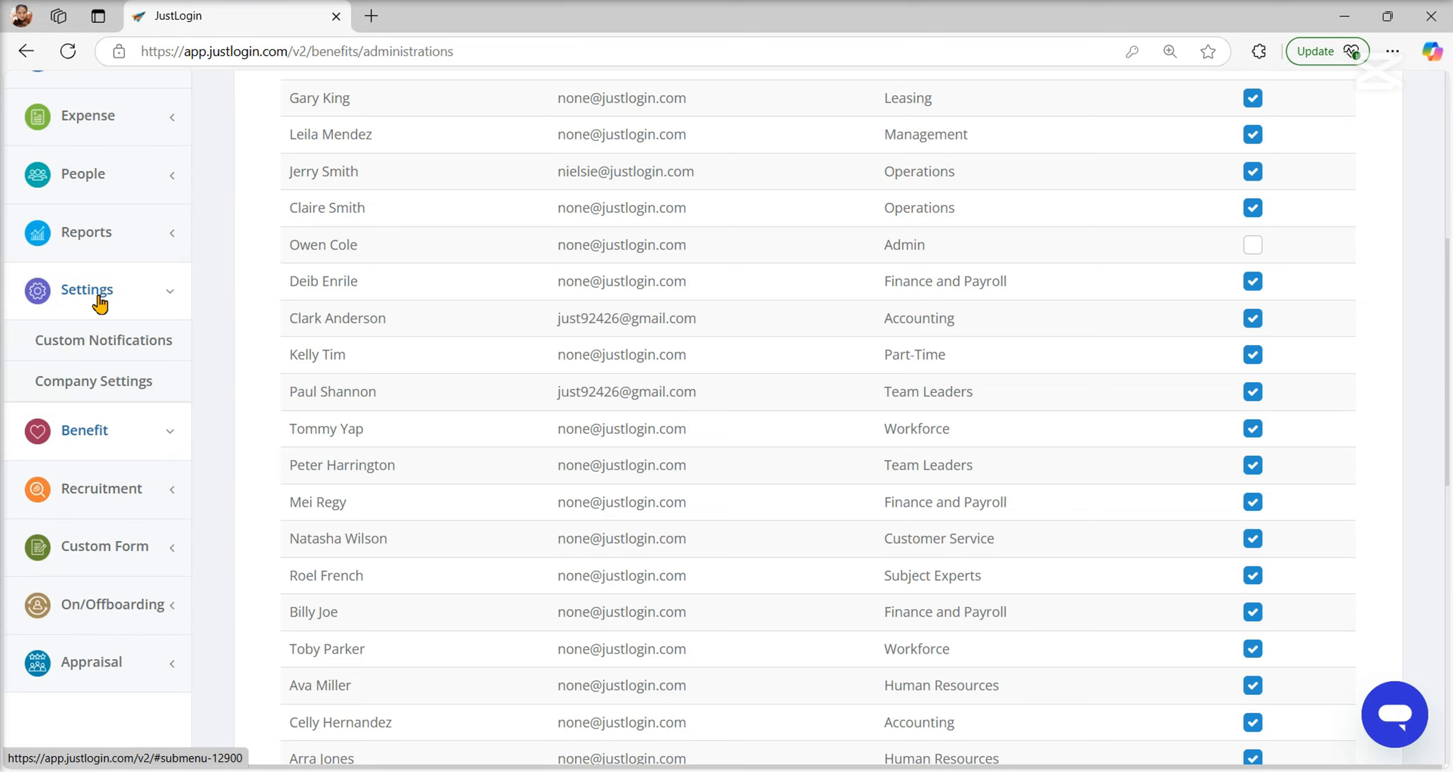
click(114, 383)
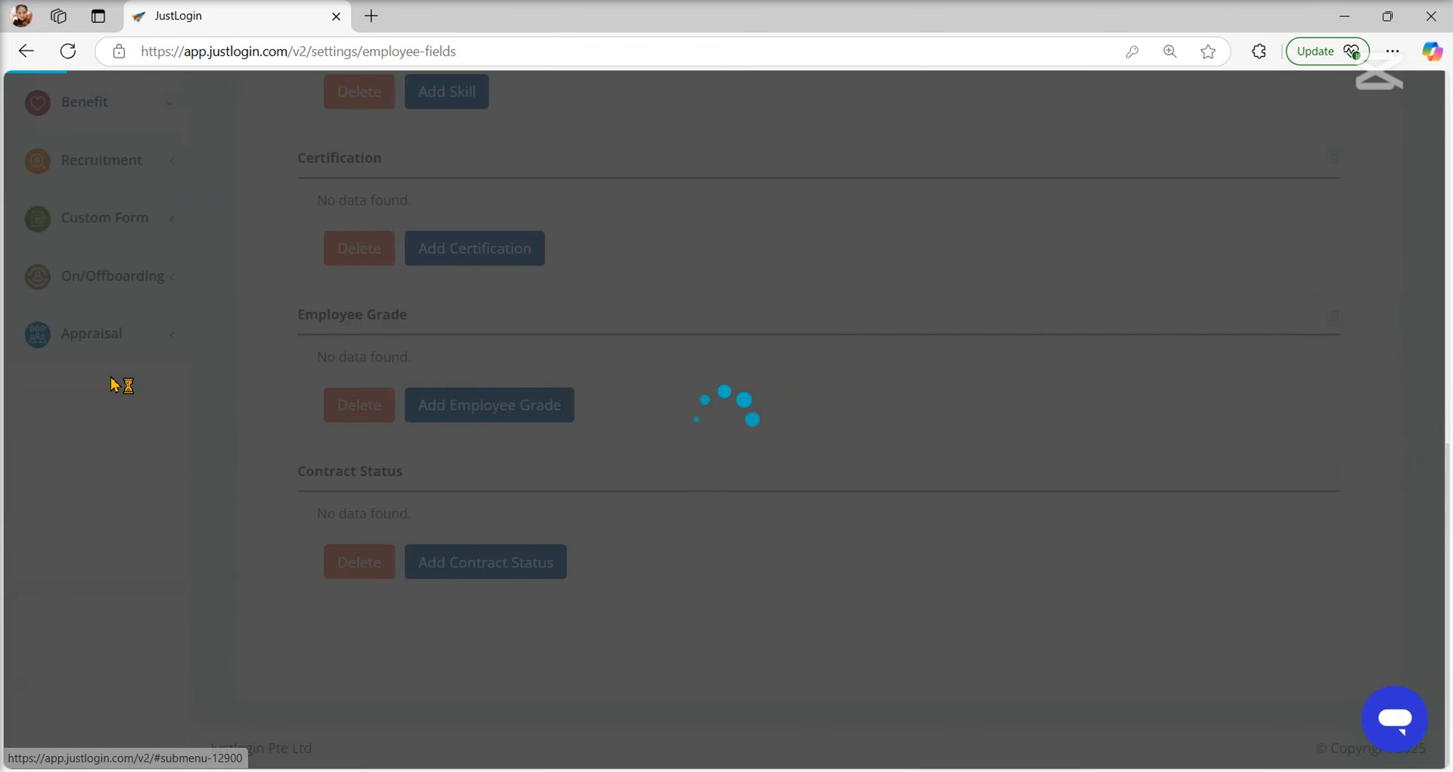
scroll(1096, 399, up, 15)
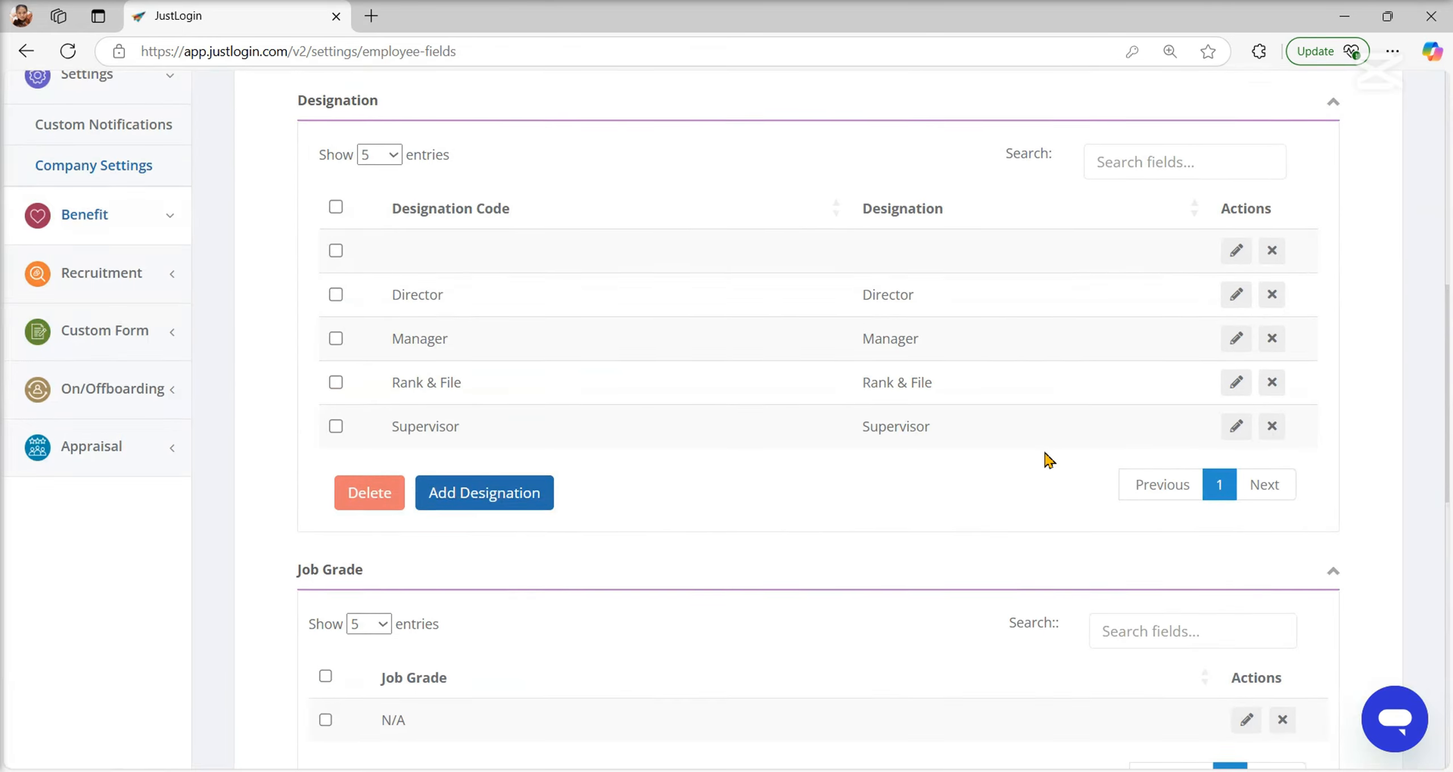
scroll(1046, 209, up, 5)
click(1173, 185)
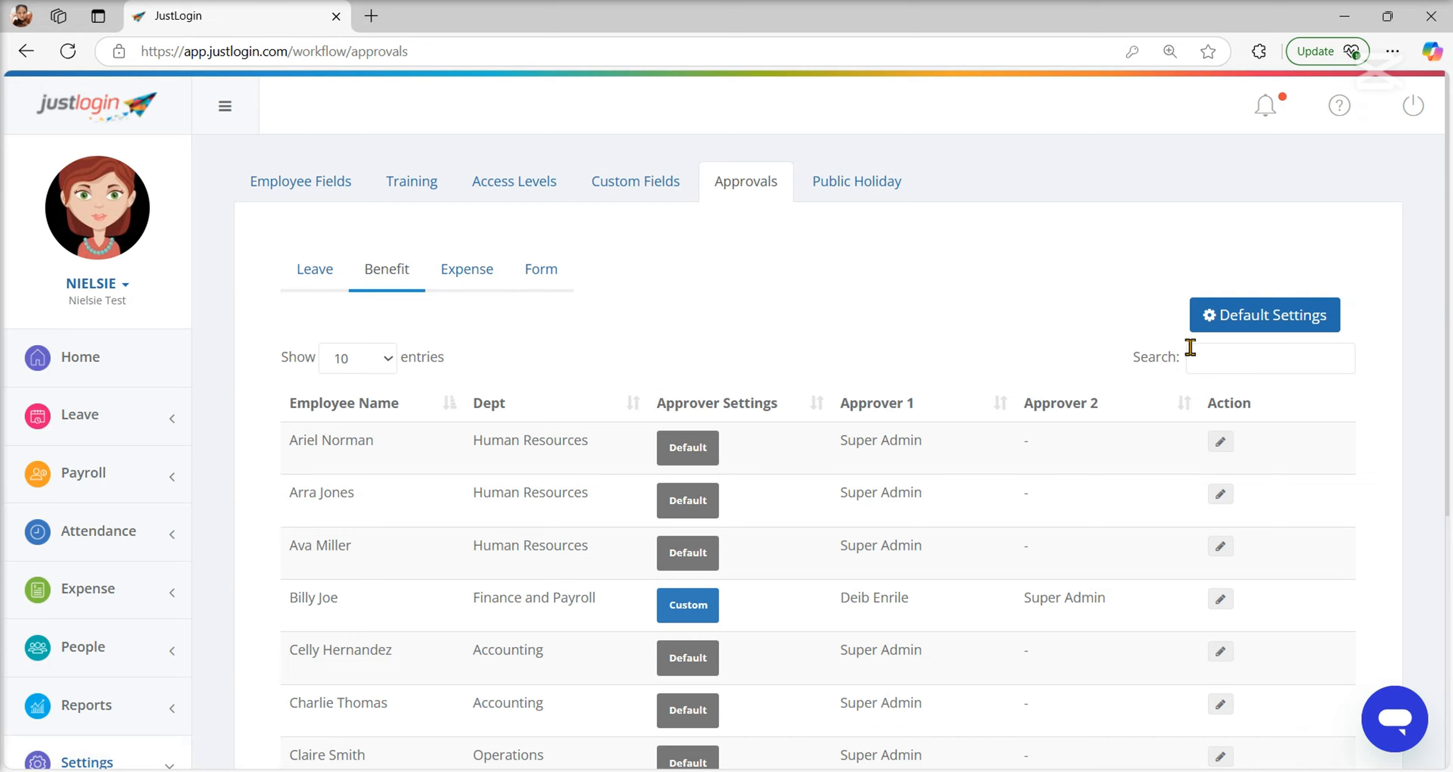
click(1252, 326)
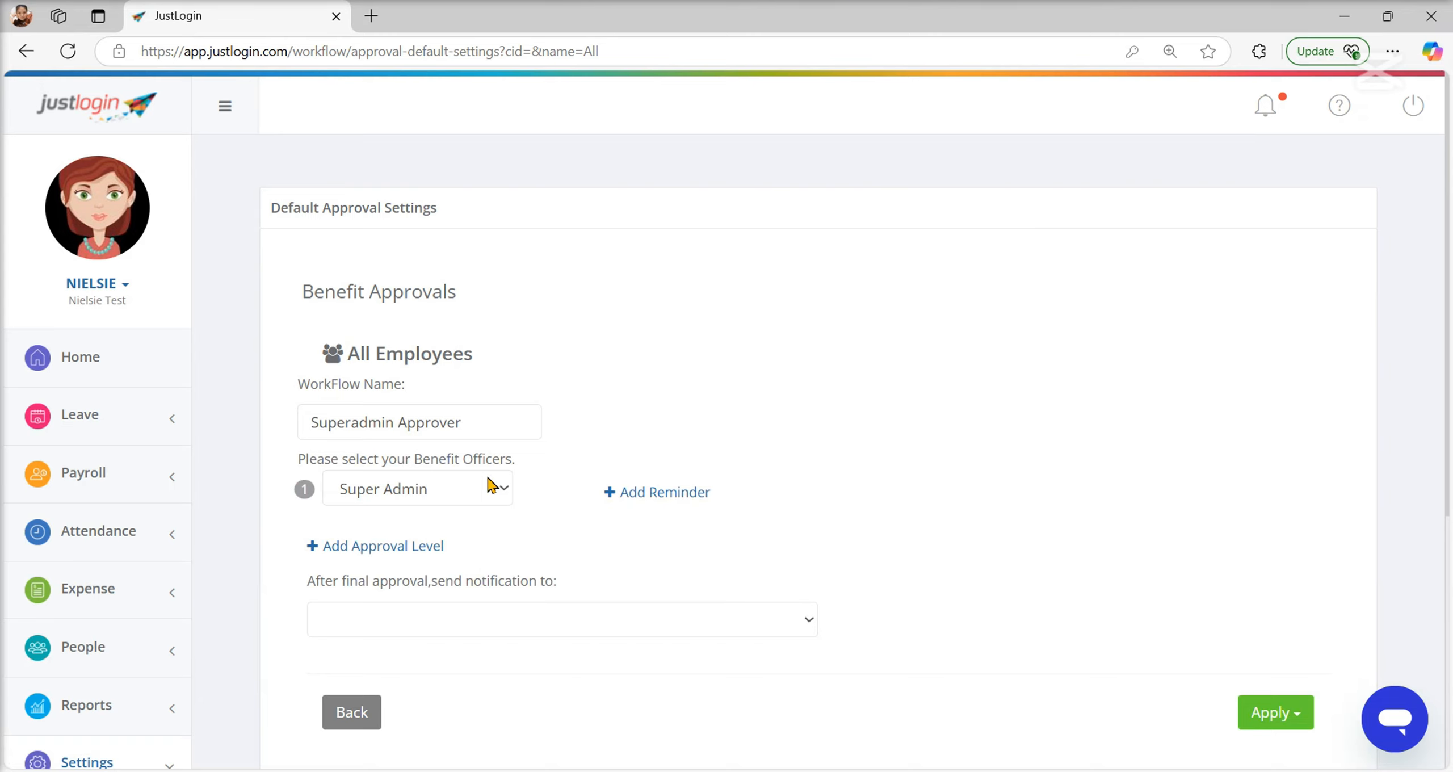
click(462, 495)
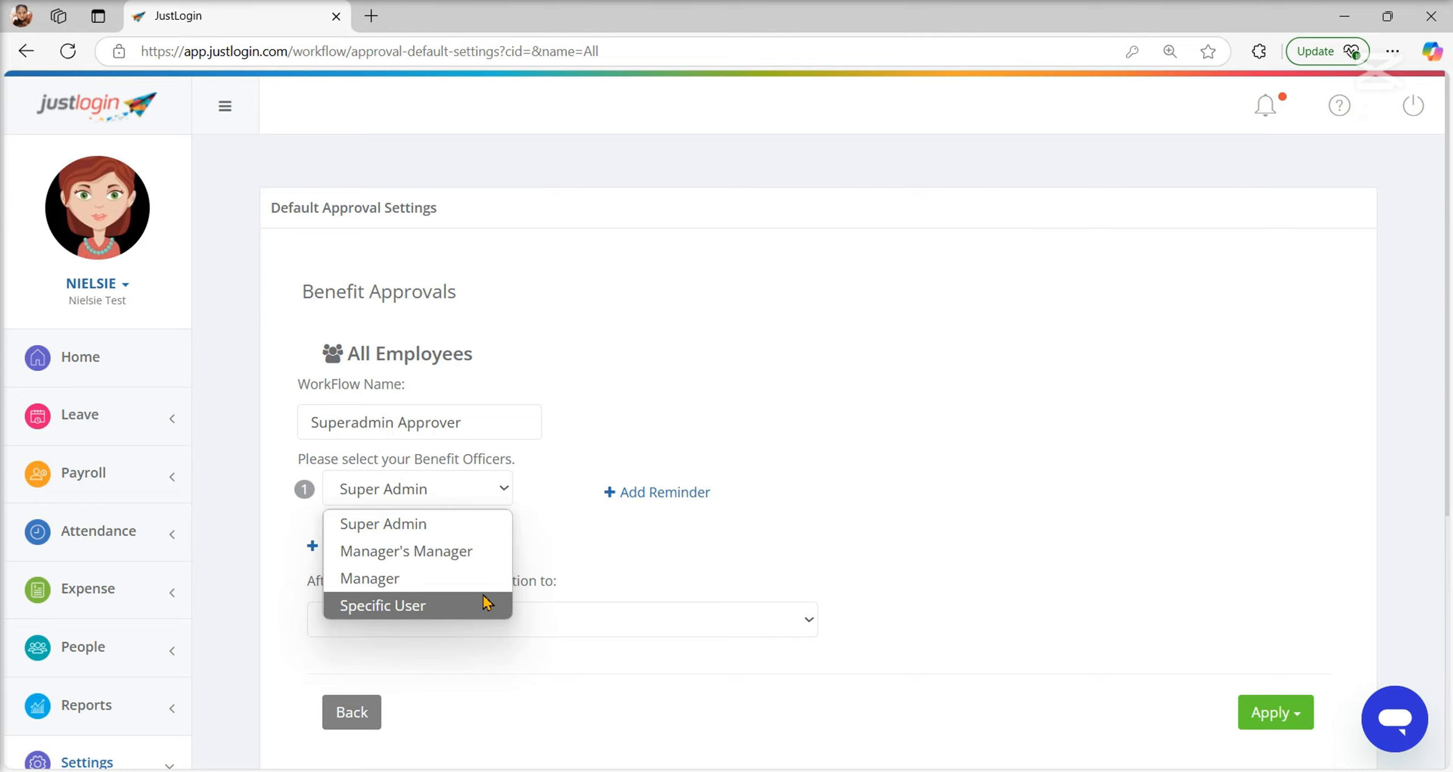
click(597, 556)
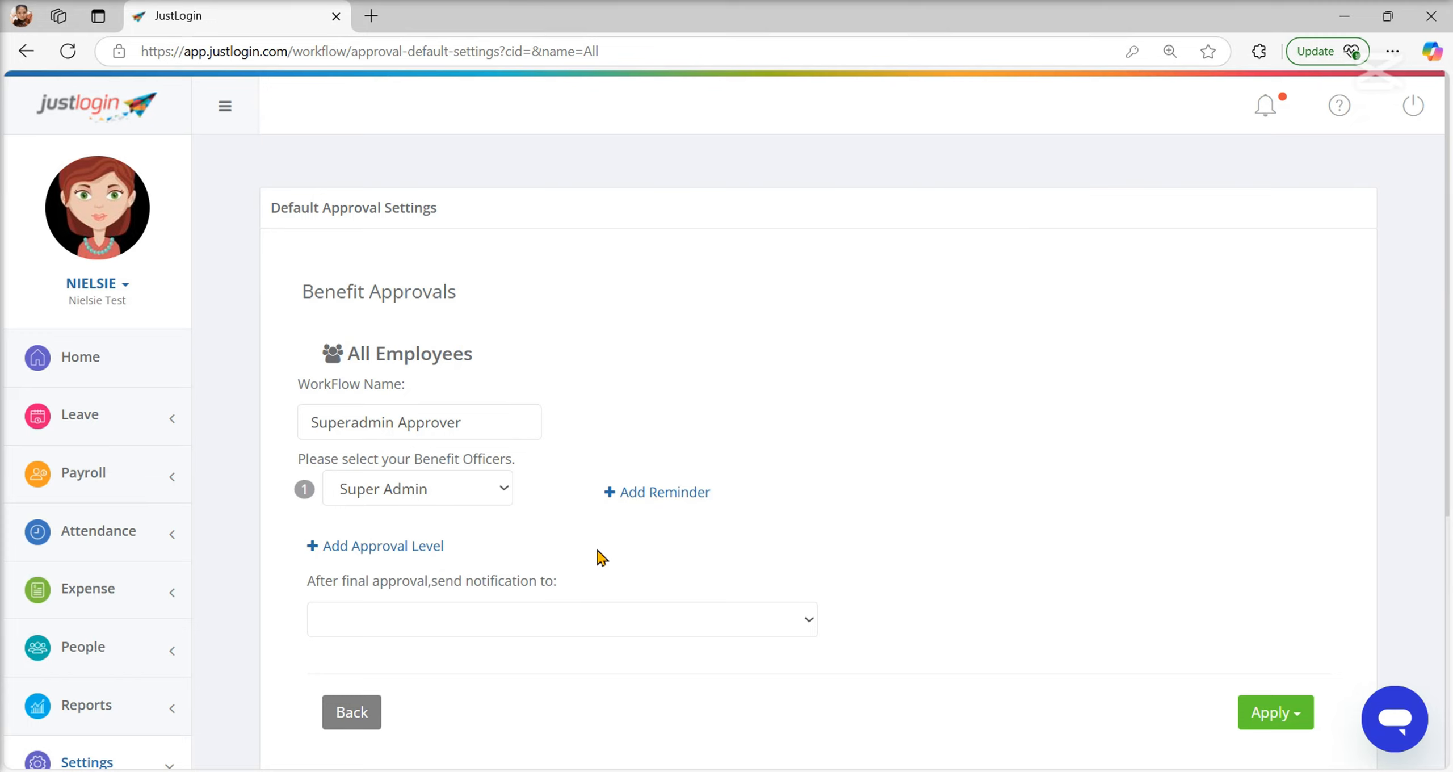
click(315, 549)
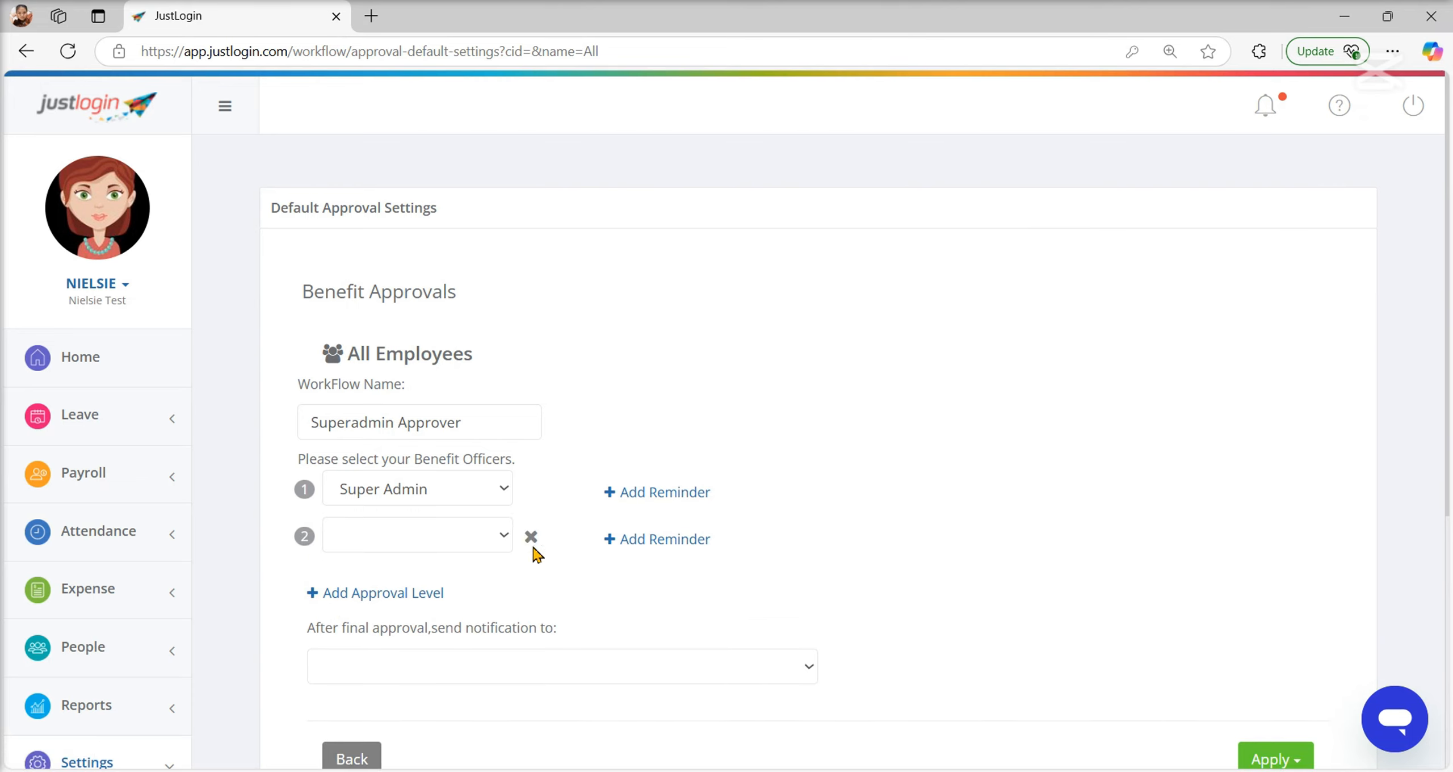
click(486, 538)
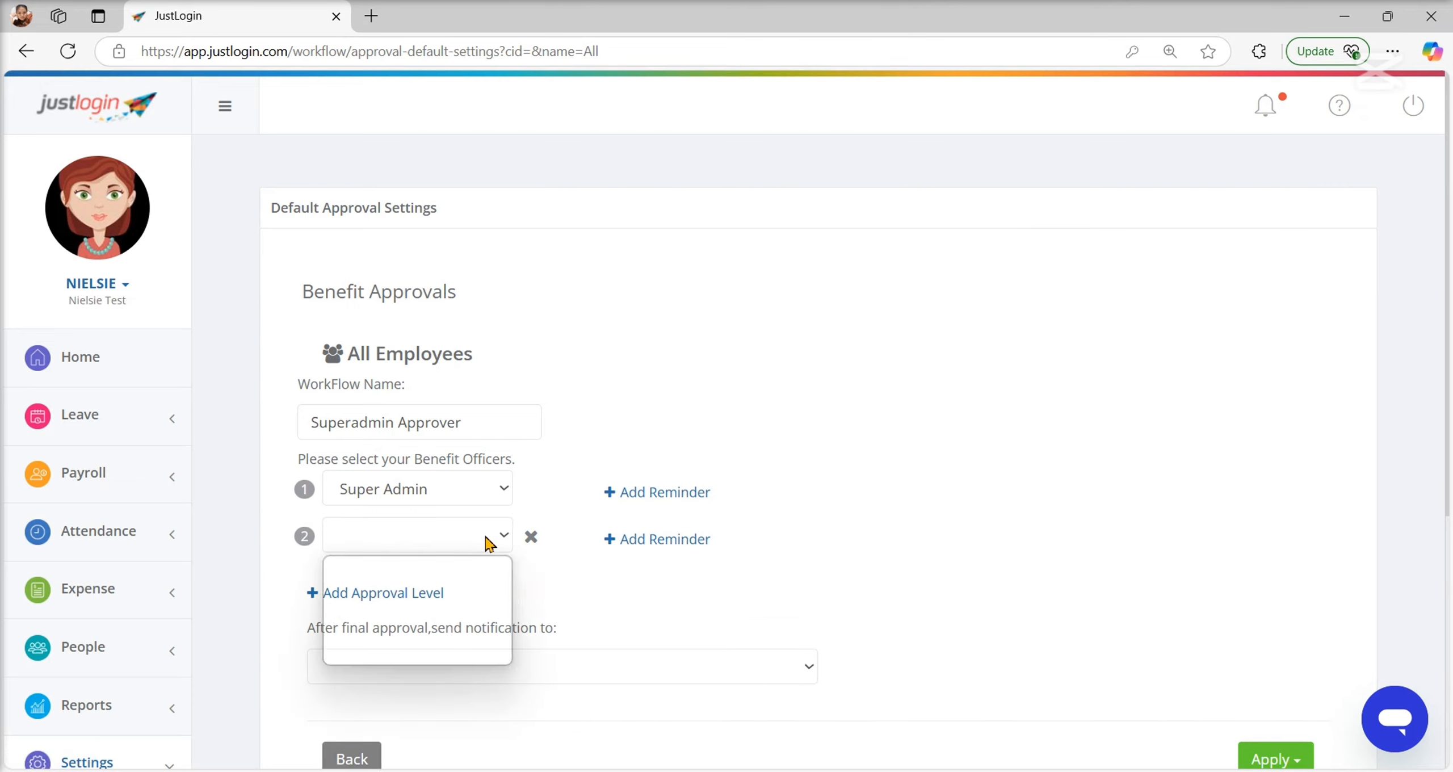
click(532, 542)
click(531, 543)
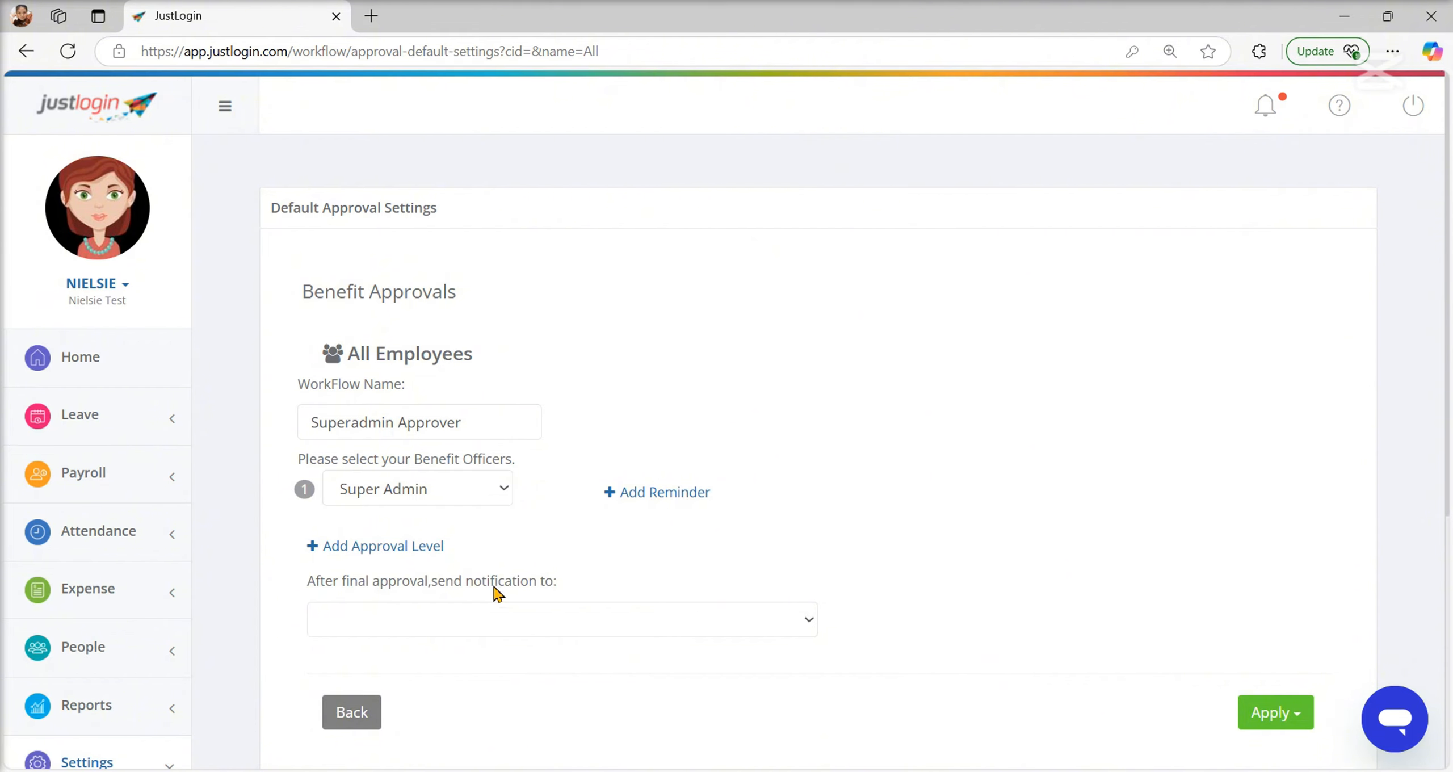
Set the first listed employee as the recipient of the notification sent after final benefit approval.
click(557, 636)
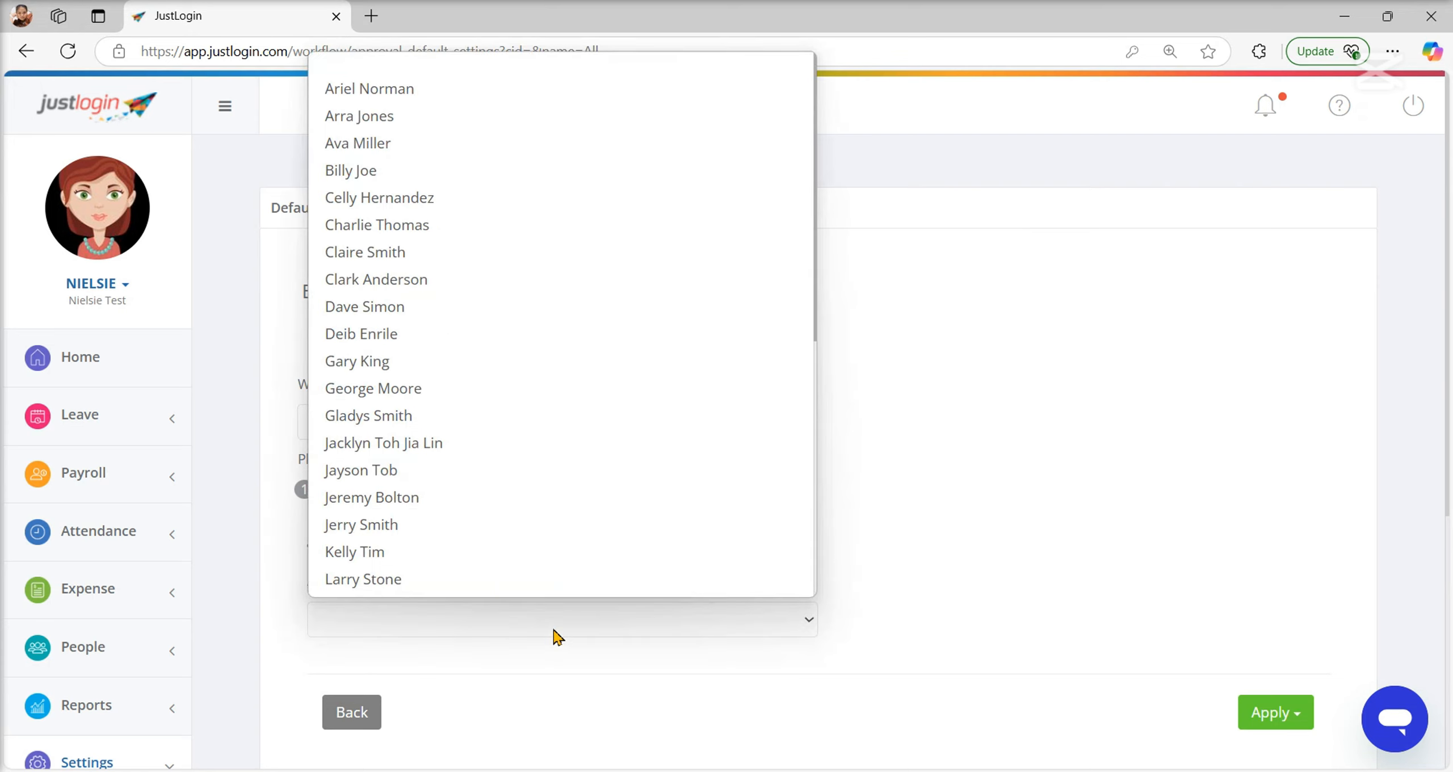
scroll(431, 283, down, 1)
click(420, 65)
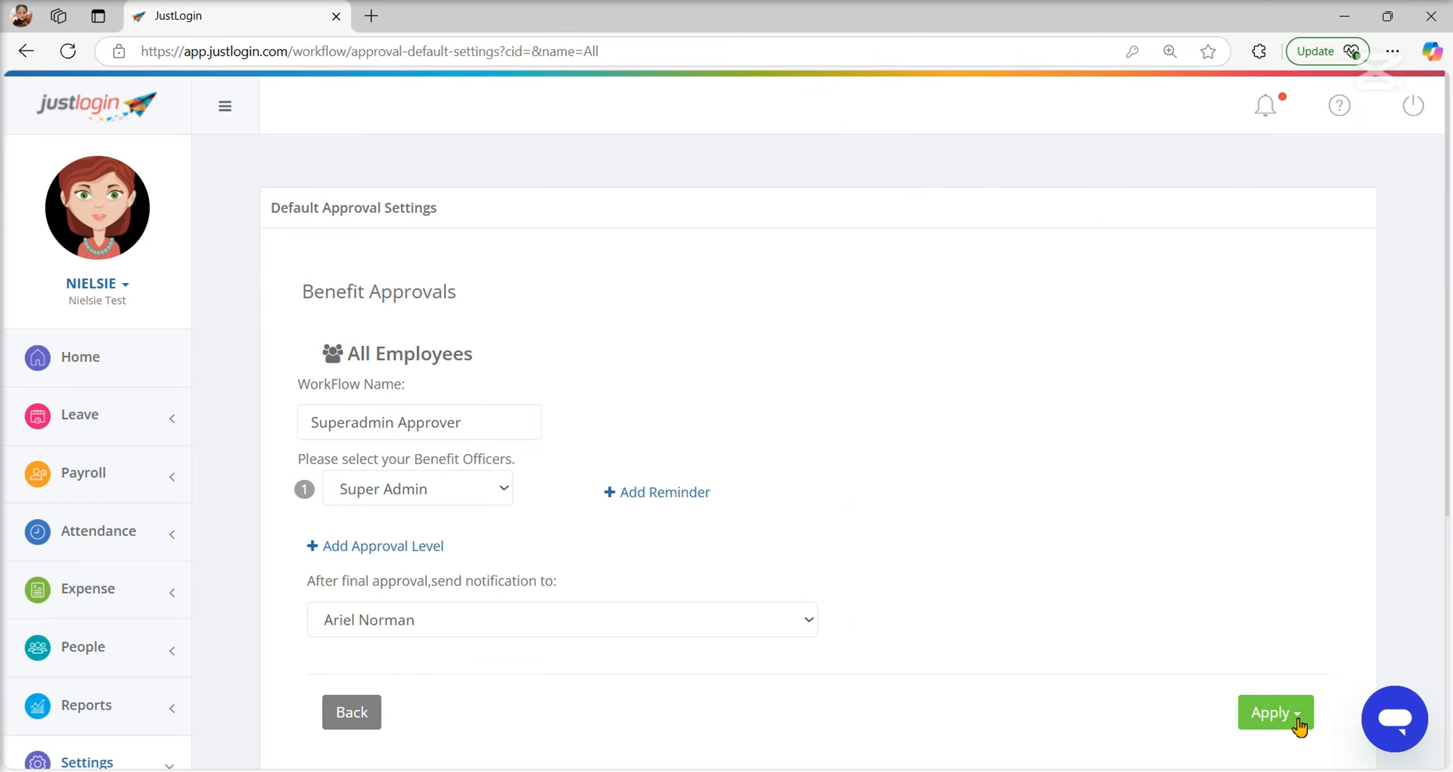
Apply the default benefit approval settings to all employees, overwriting any custom settings.
click(1263, 716)
scroll(1264, 681, down, 3)
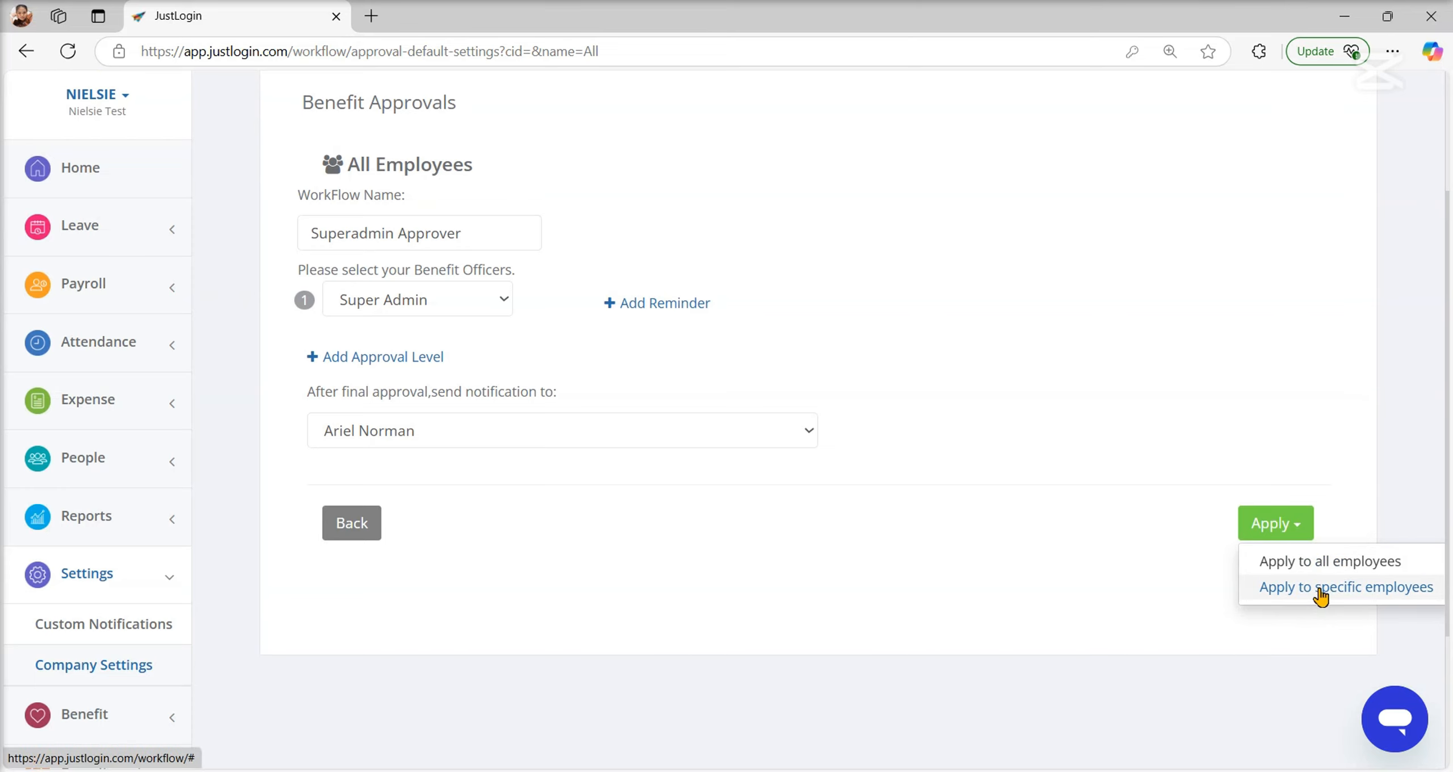
click(1330, 563)
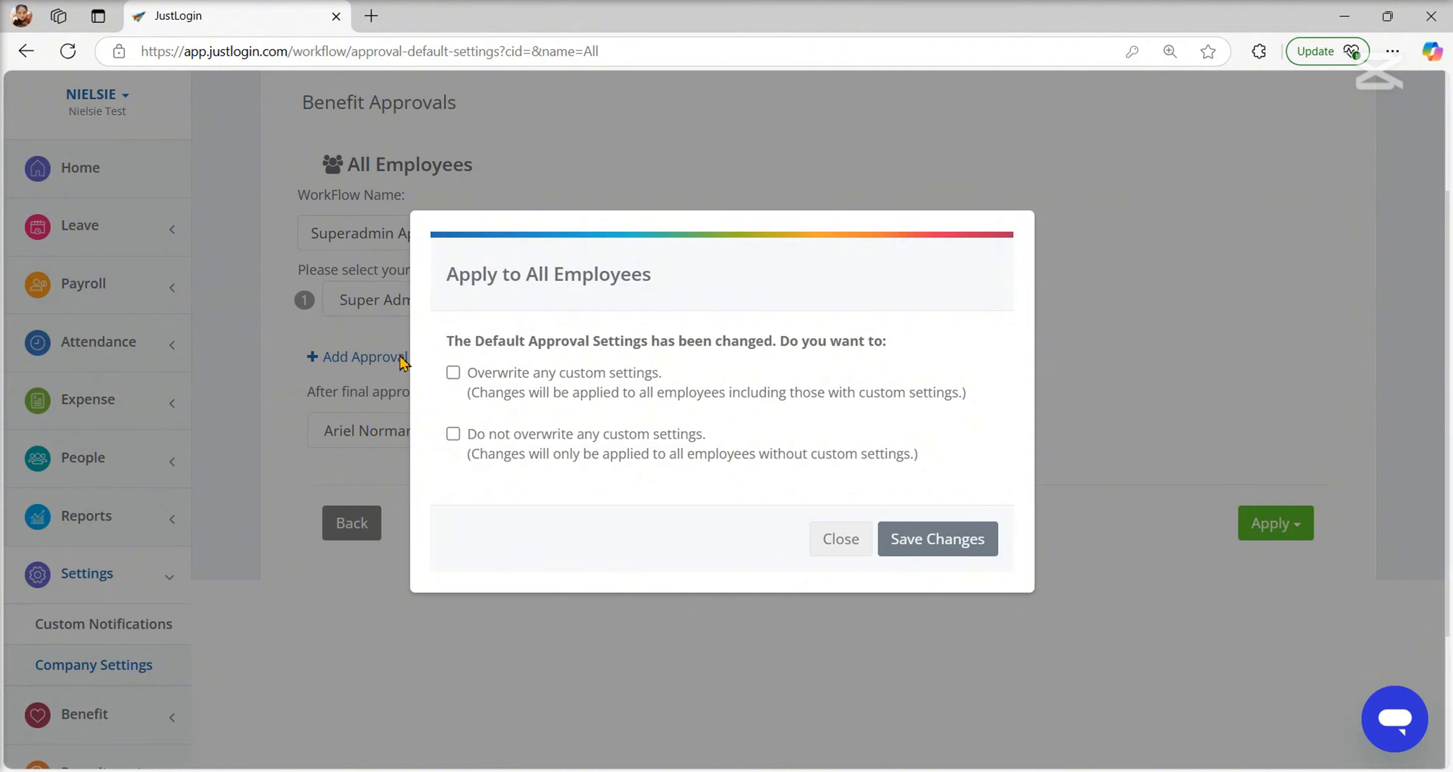
click(453, 372)
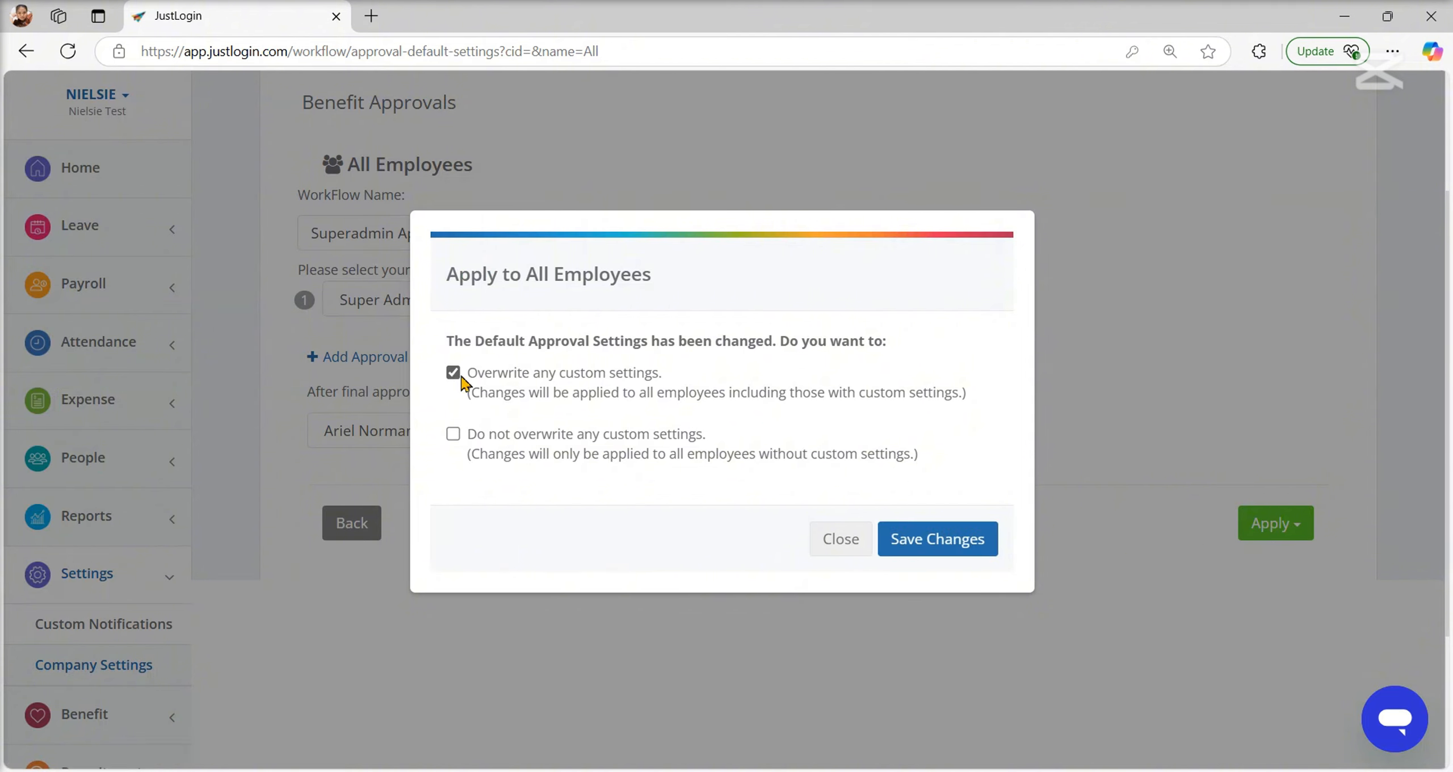
click(940, 539)
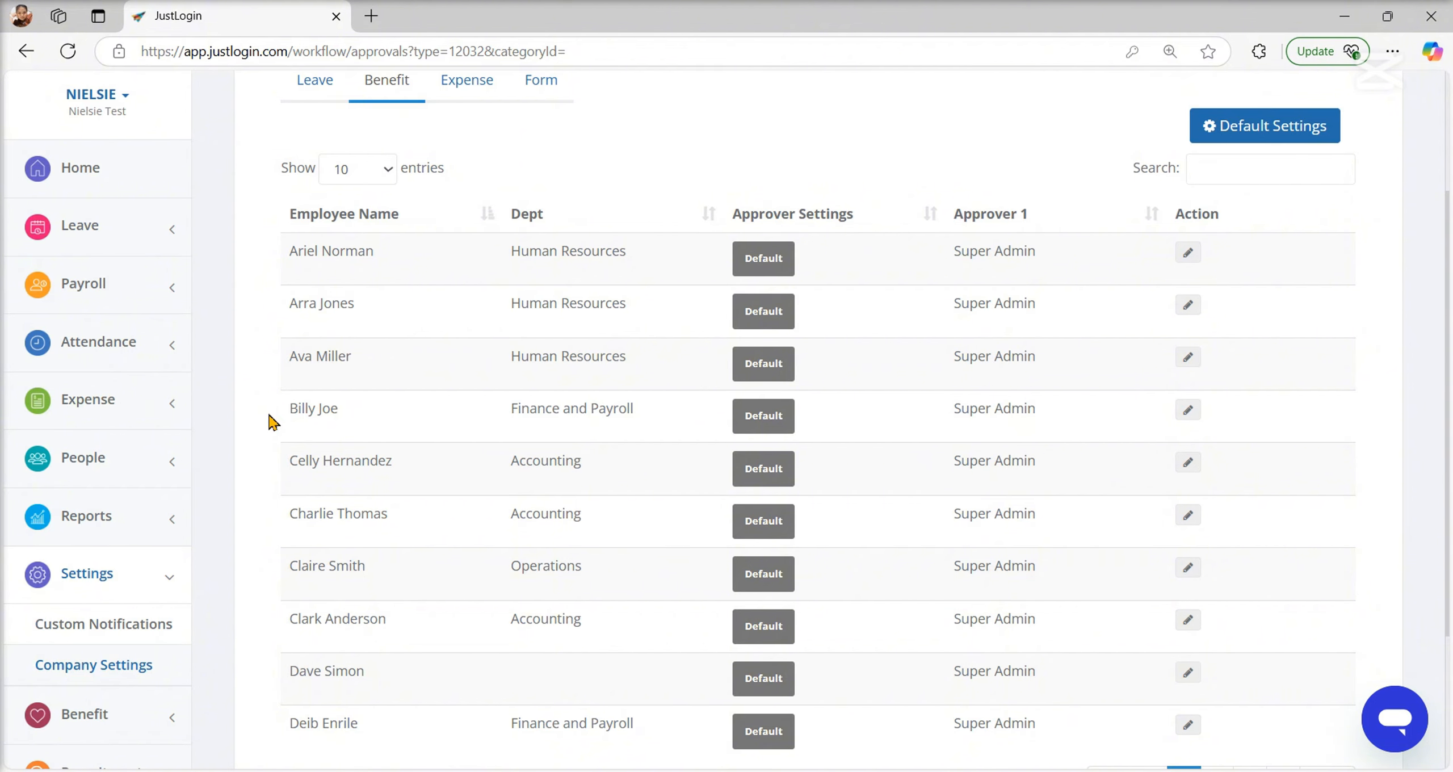
Open the benefit approval workflow of the first listed Finance and Payroll employee and unlock it for editing.
drag(272, 418, 645, 411)
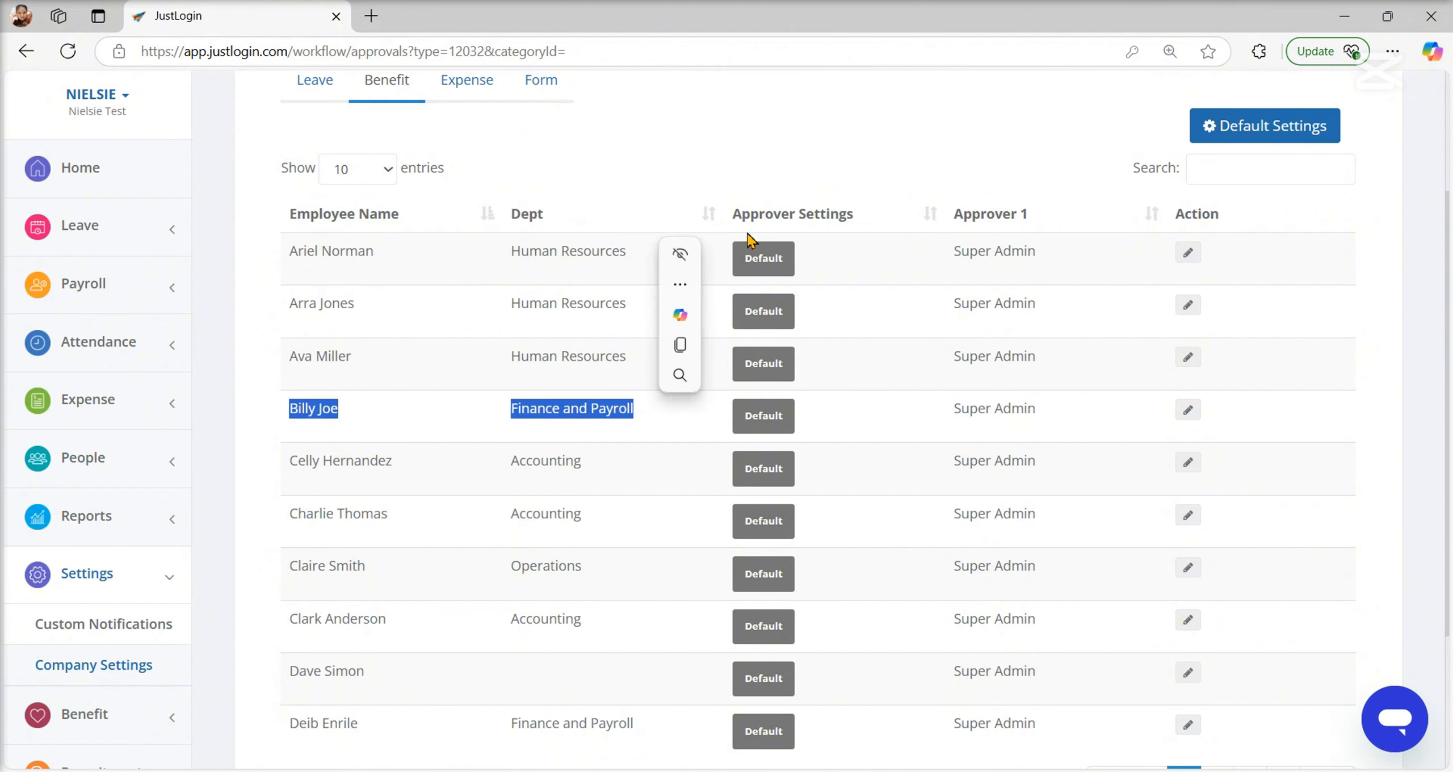
click(808, 157)
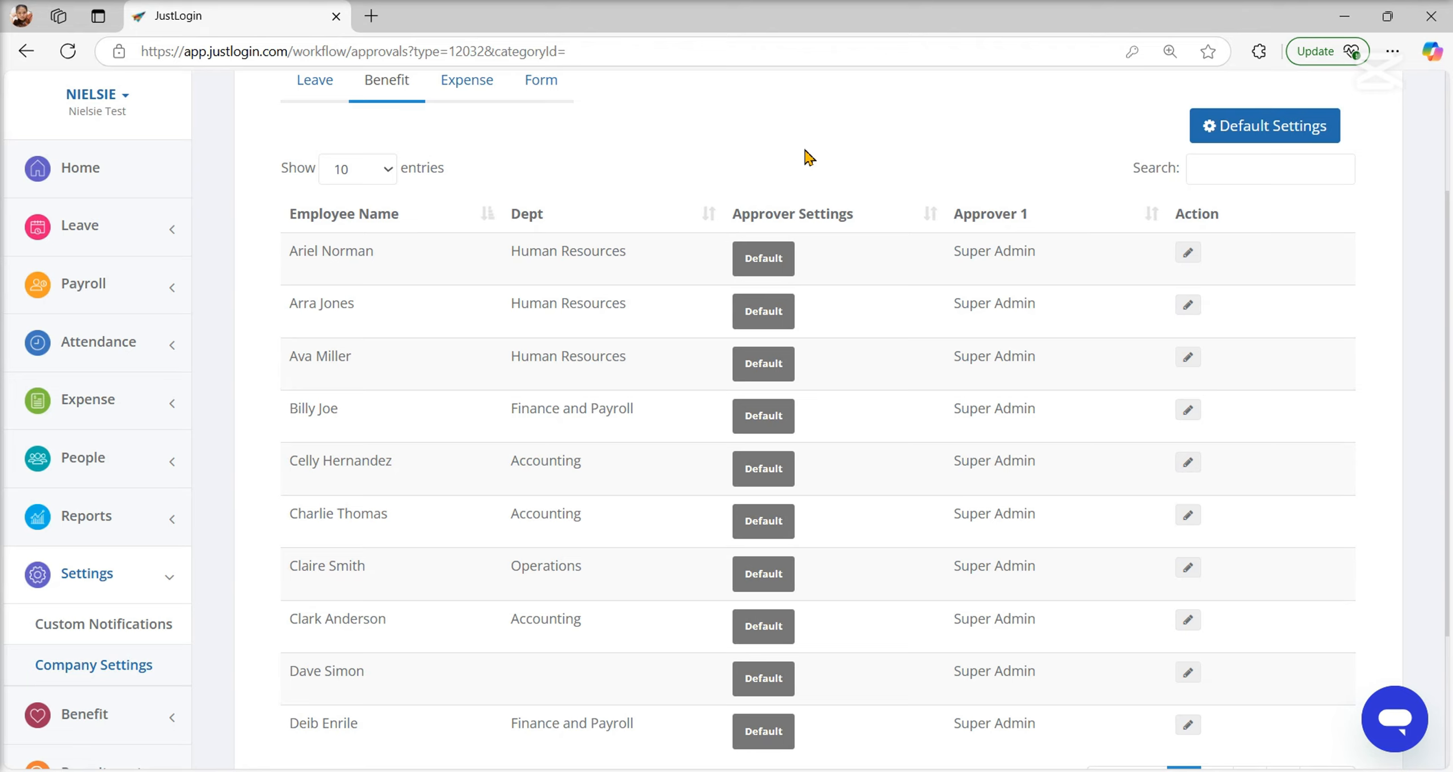
click(1188, 409)
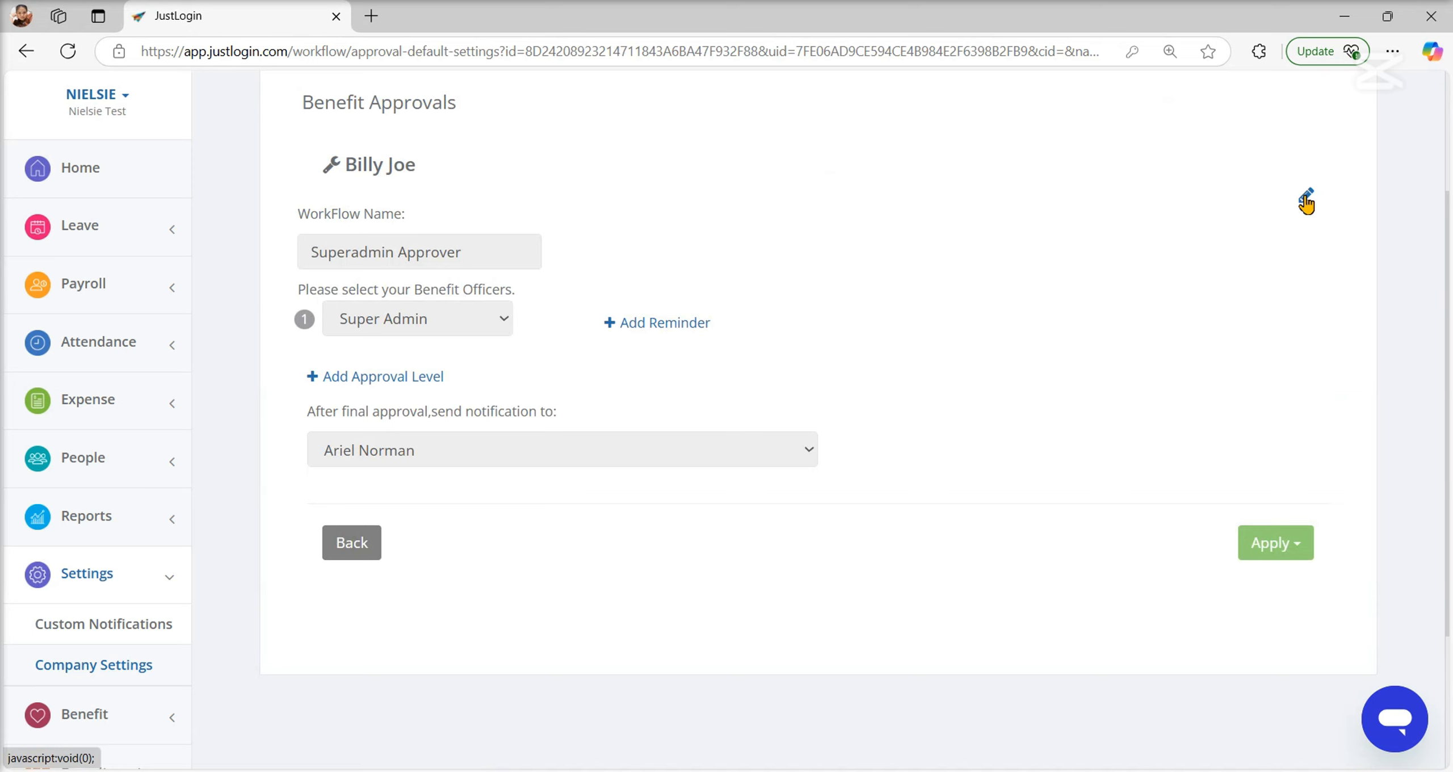
click(1305, 199)
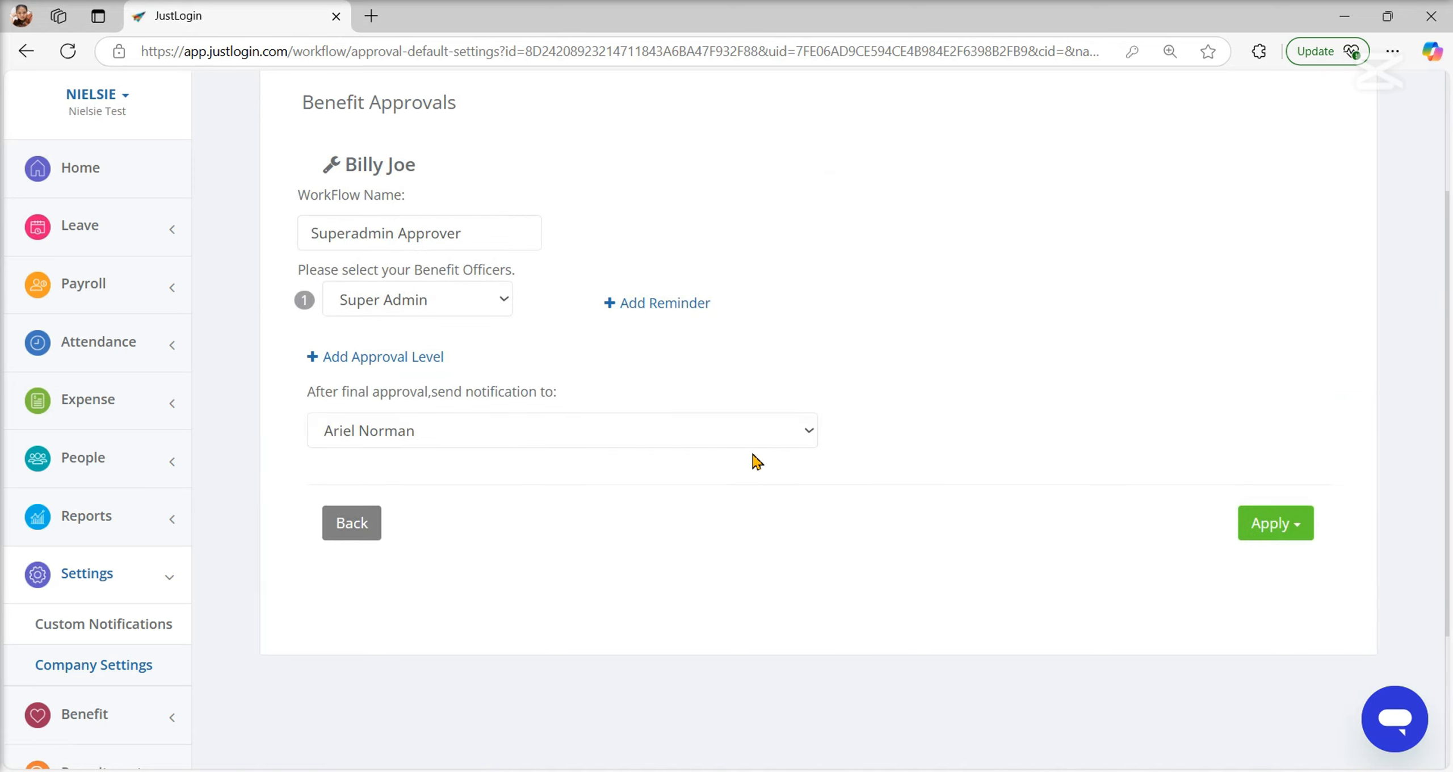
Set the first benefit officer to Specific User and choose the tenth employee in the list as approver.
scroll(755, 457, up, 2)
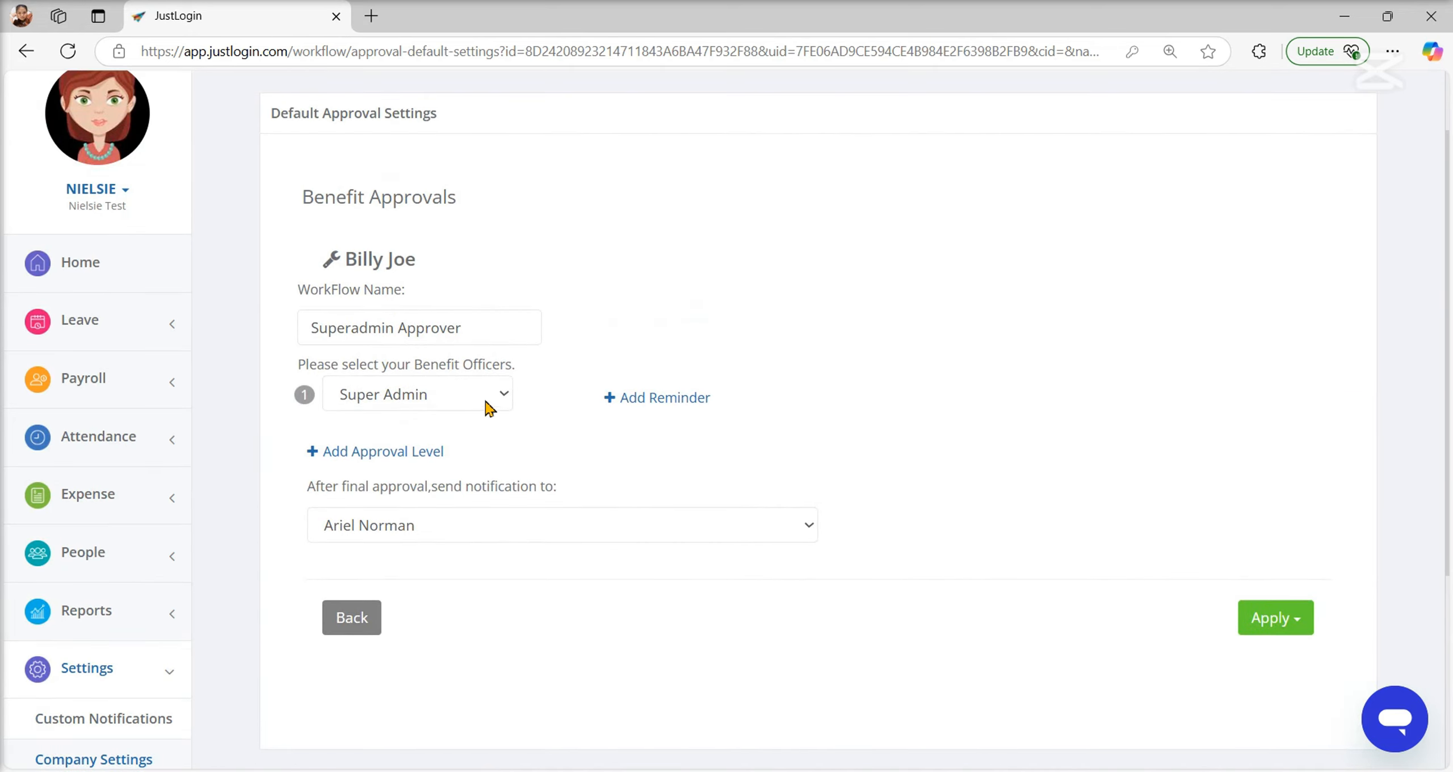
click(464, 394)
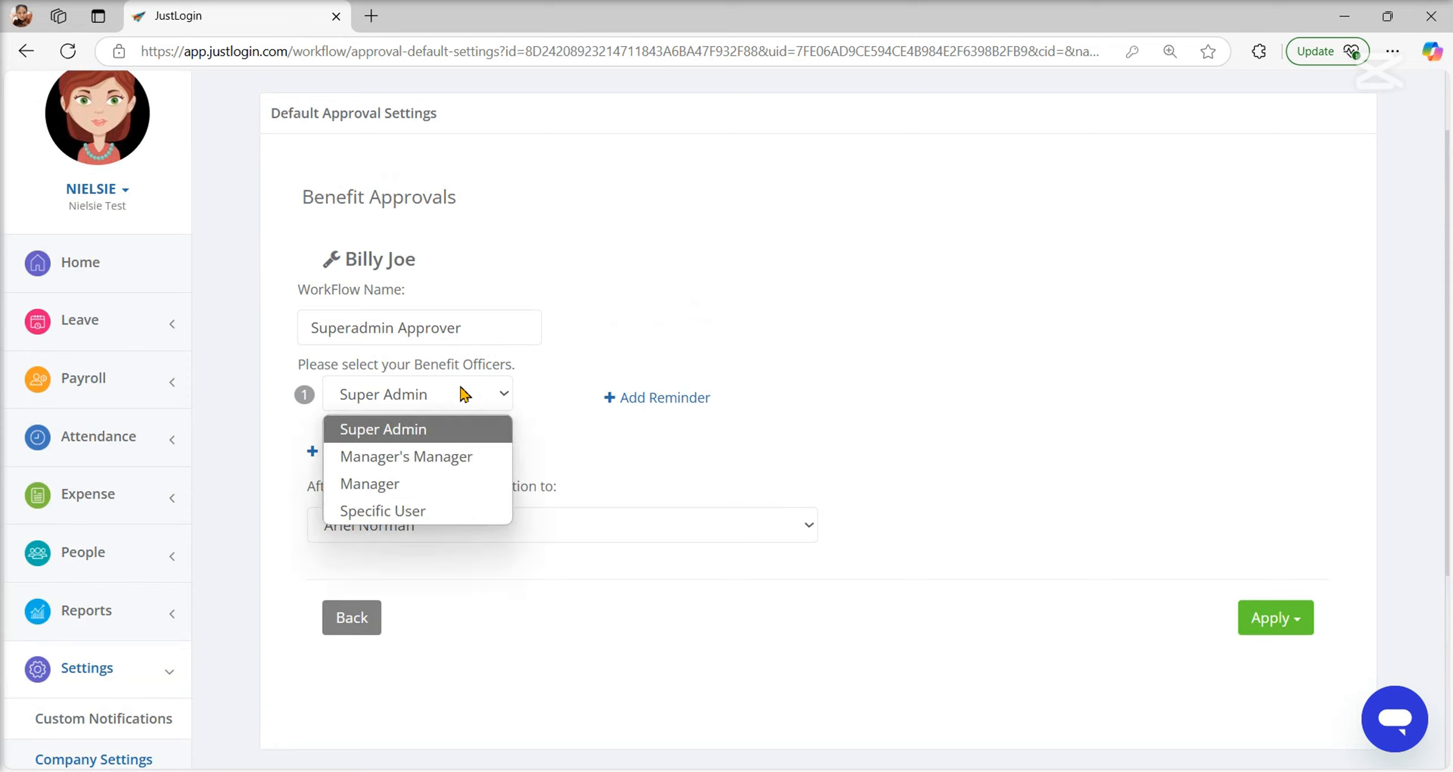
click(461, 514)
click(732, 407)
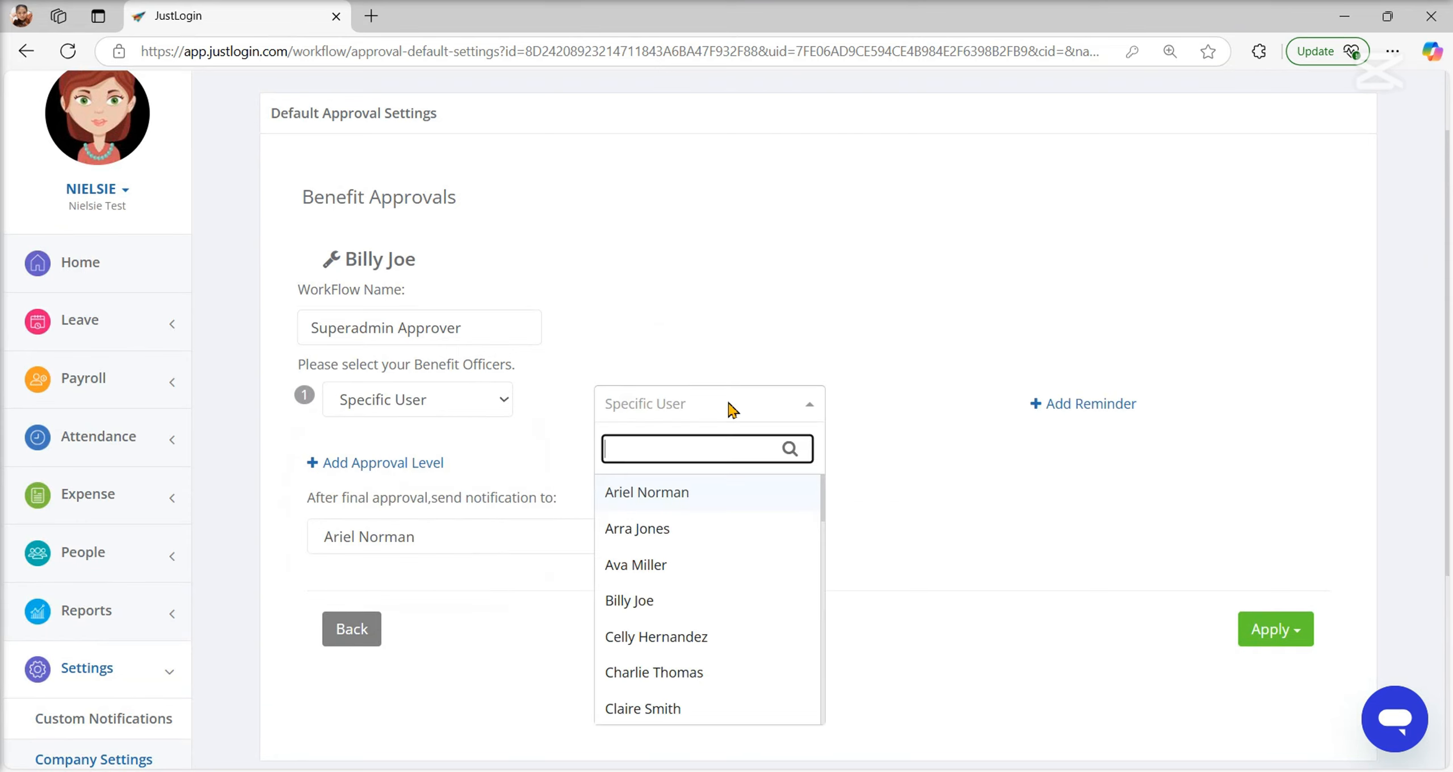
scroll(665, 638, down, 2)
click(665, 631)
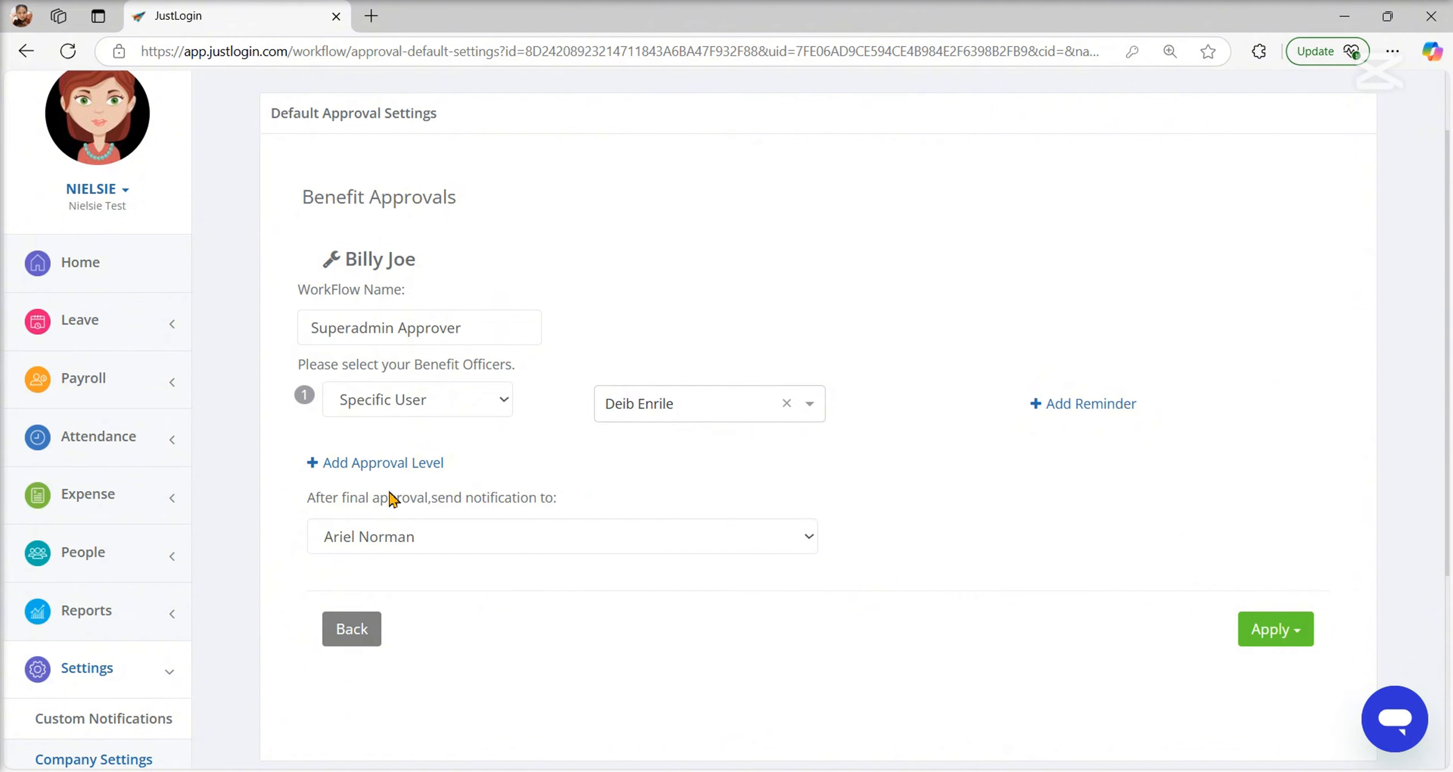
Add a second approval level with Super Admin as approver and save the workflow as a custom approval.
click(382, 465)
click(392, 460)
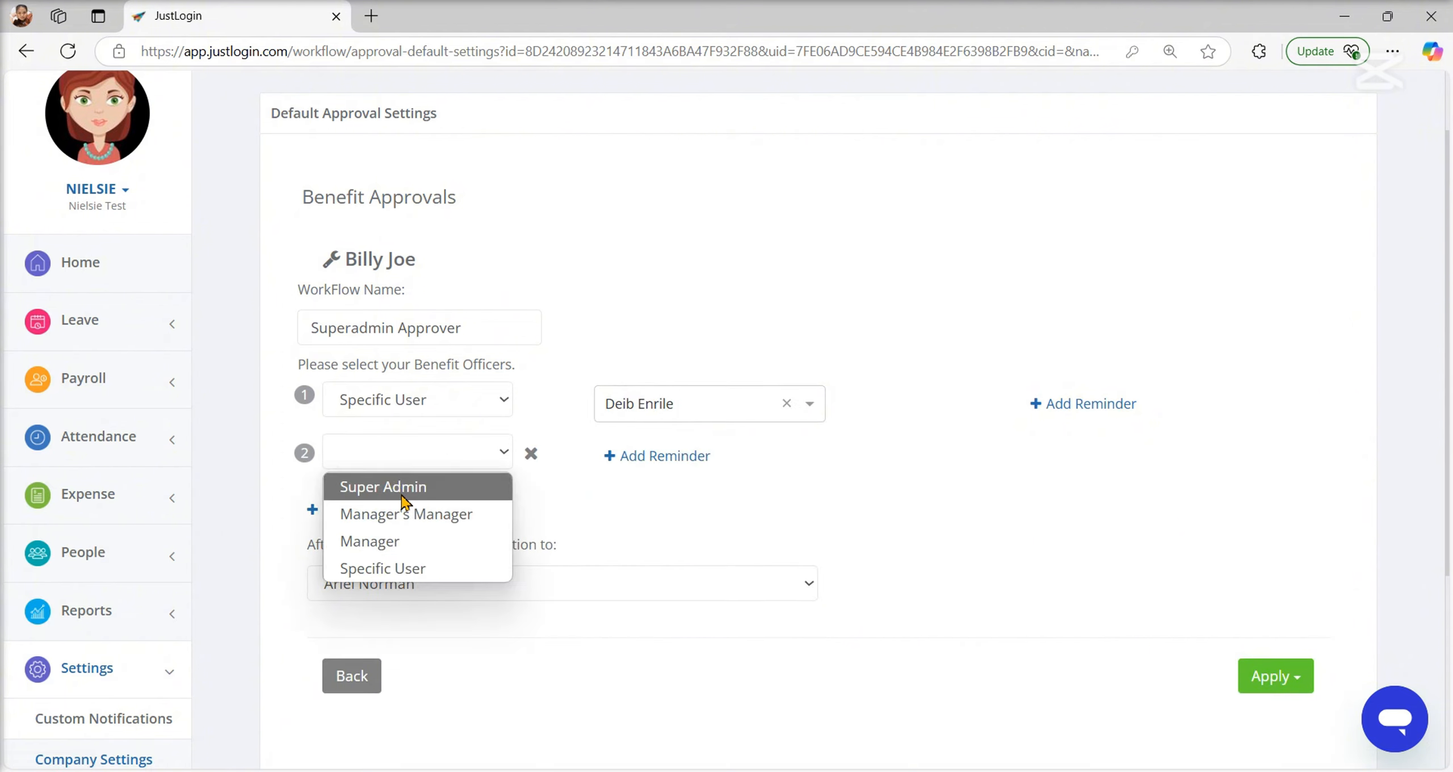
click(383, 483)
click(1265, 675)
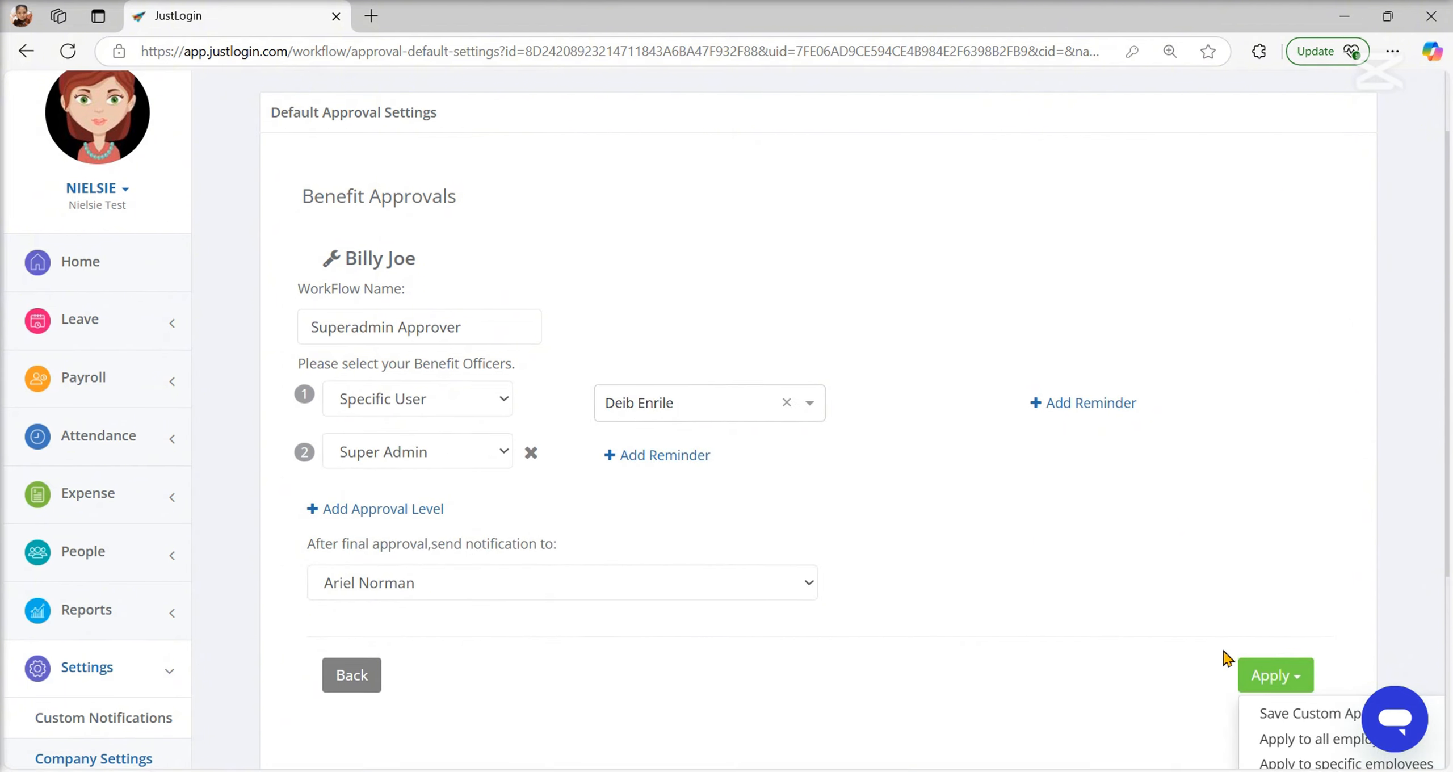
scroll(1231, 625, down, 3)
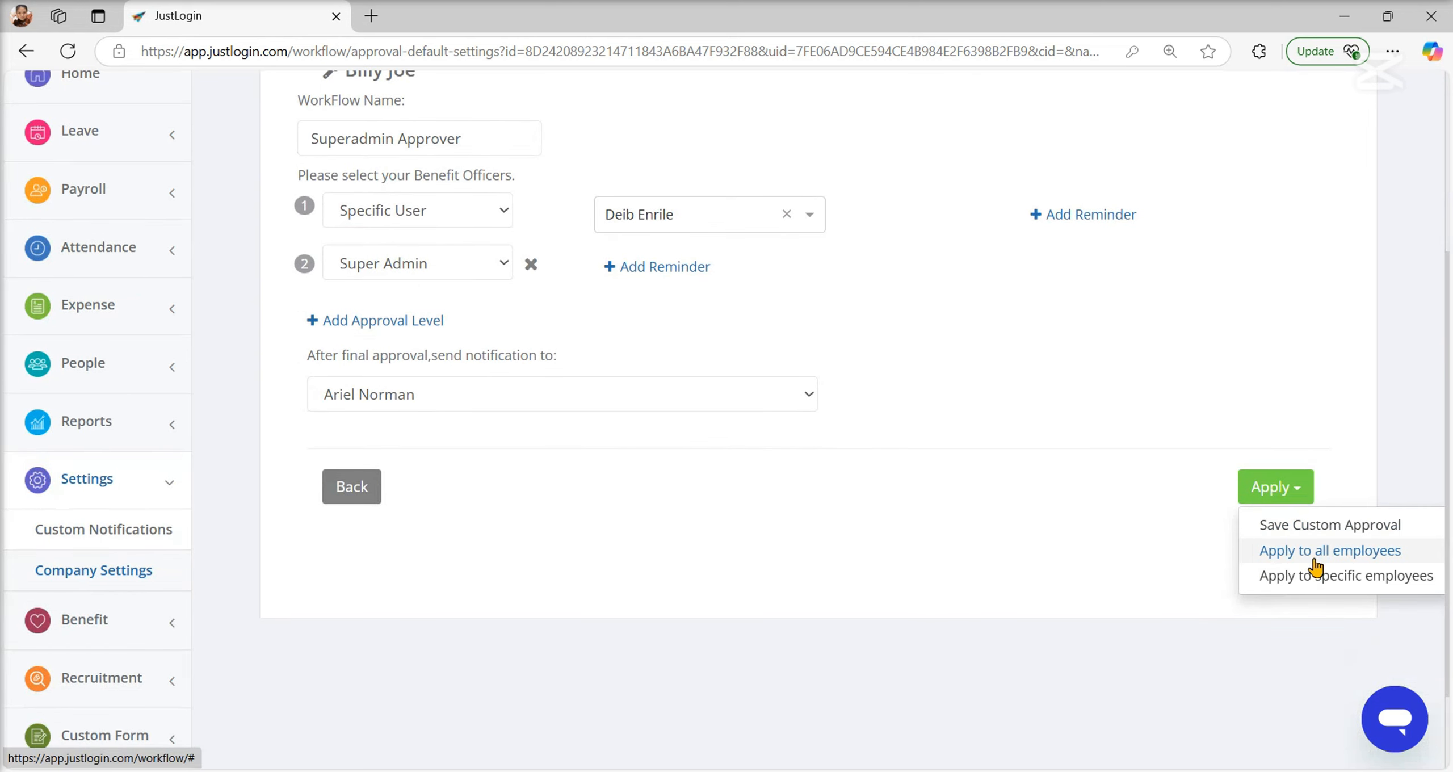
click(1325, 528)
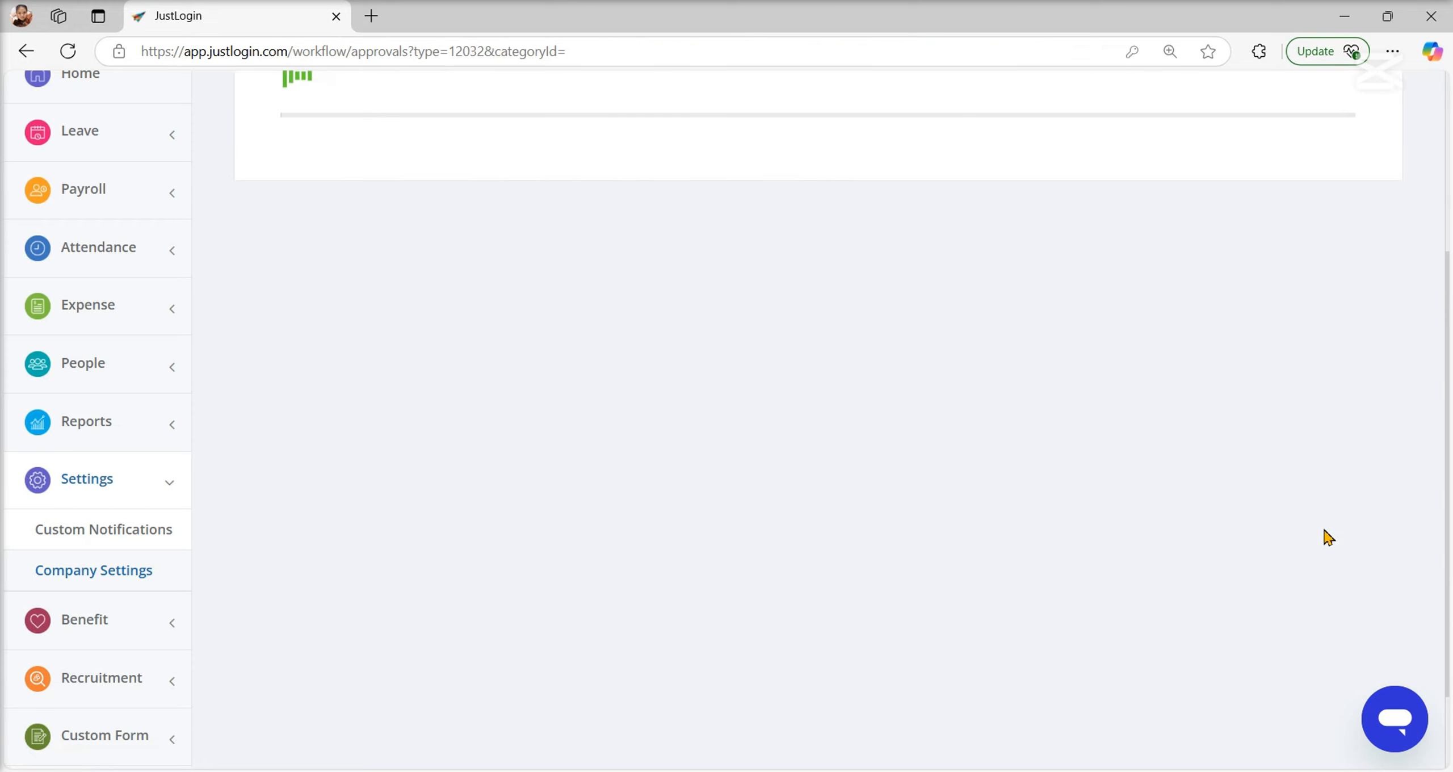
scroll(343, 384, down, 1)
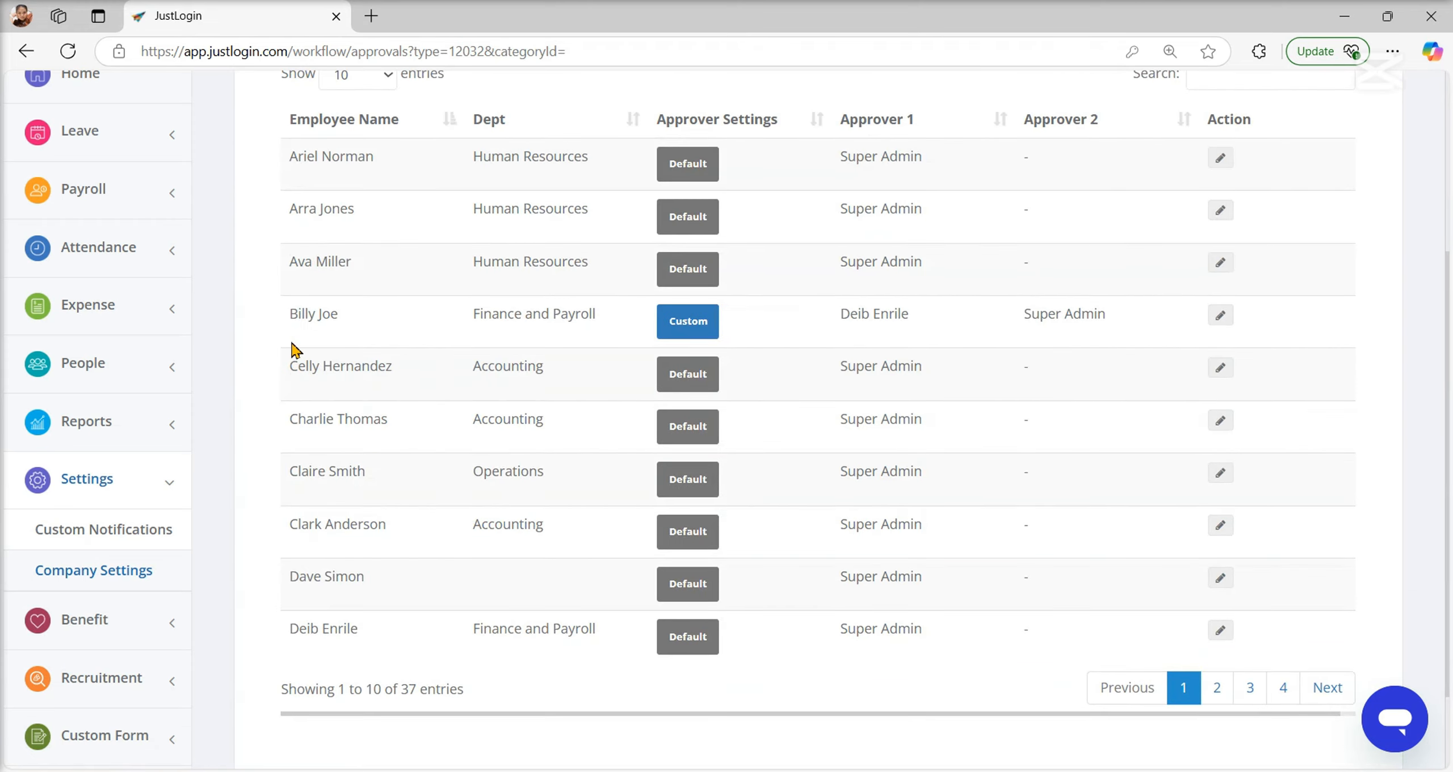
drag(290, 315, 1146, 331)
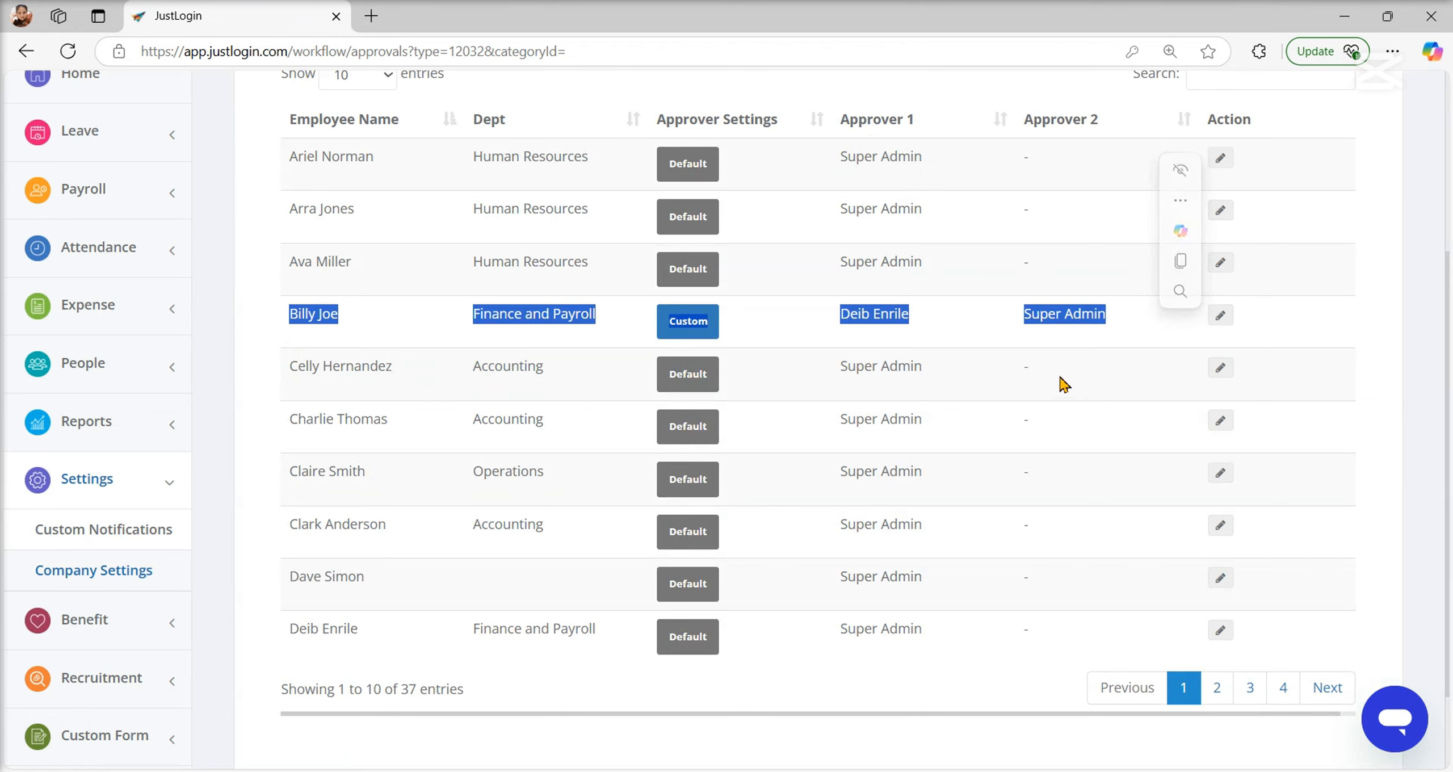
click(934, 80)
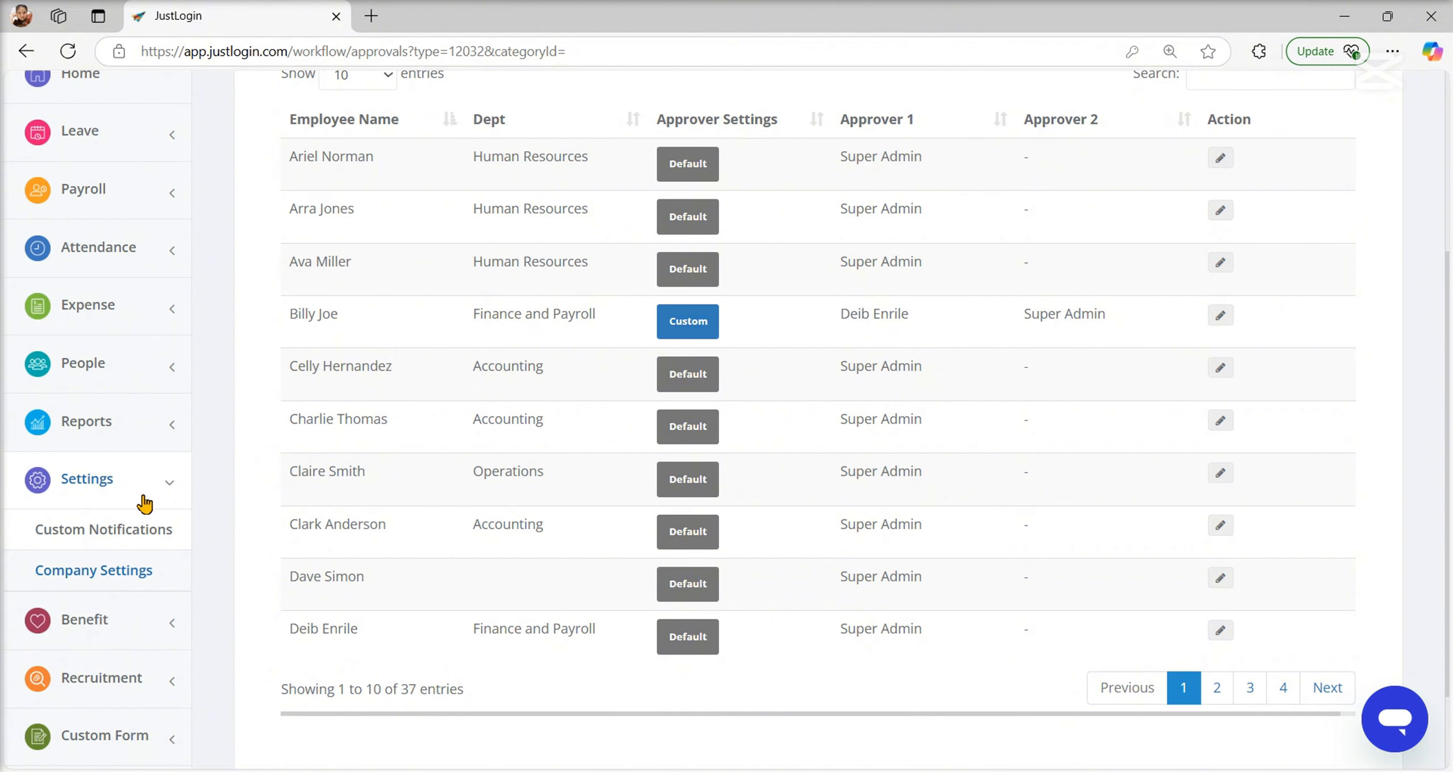
Go to the personal benefits overview in the Benefit module and start a new Dental Benefit claim.
click(119, 620)
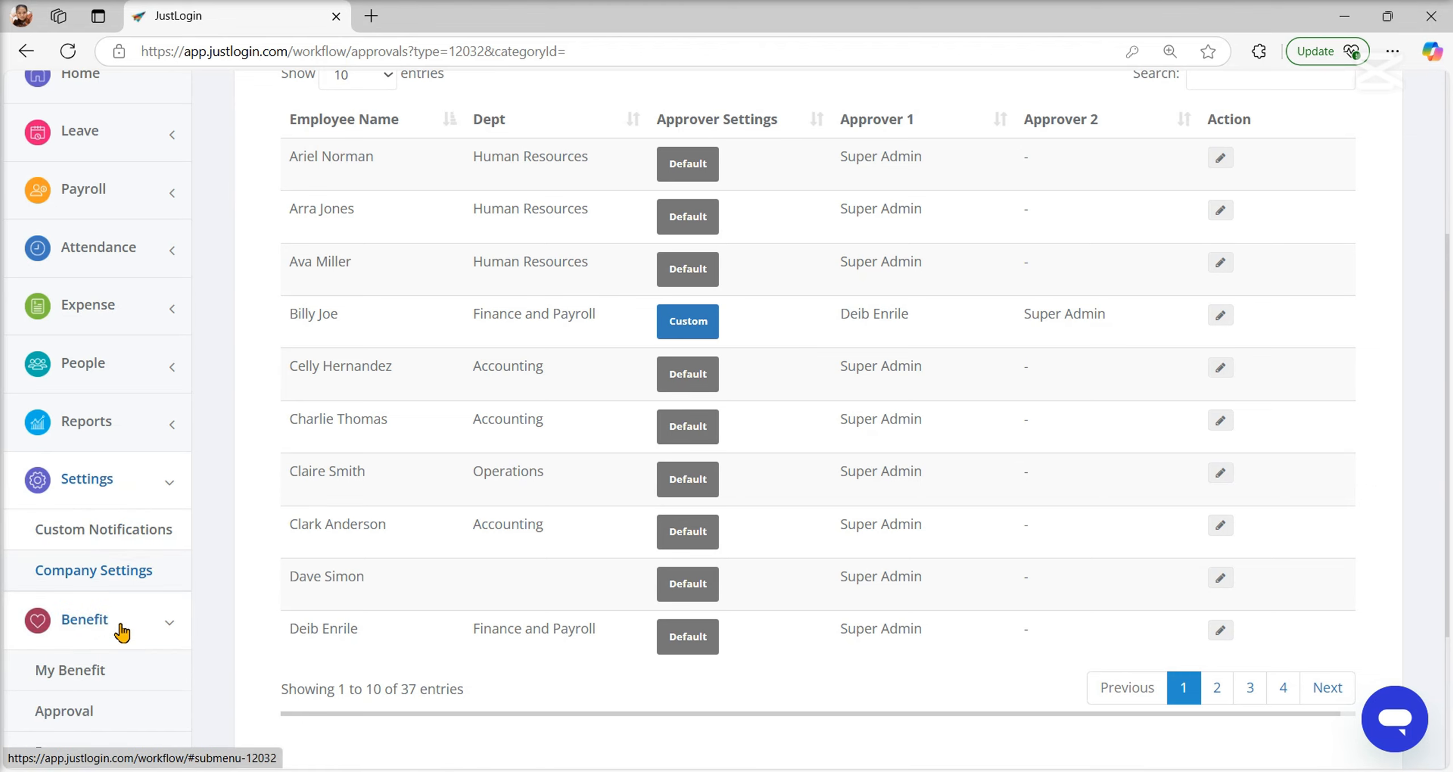
scroll(127, 624, down, 3)
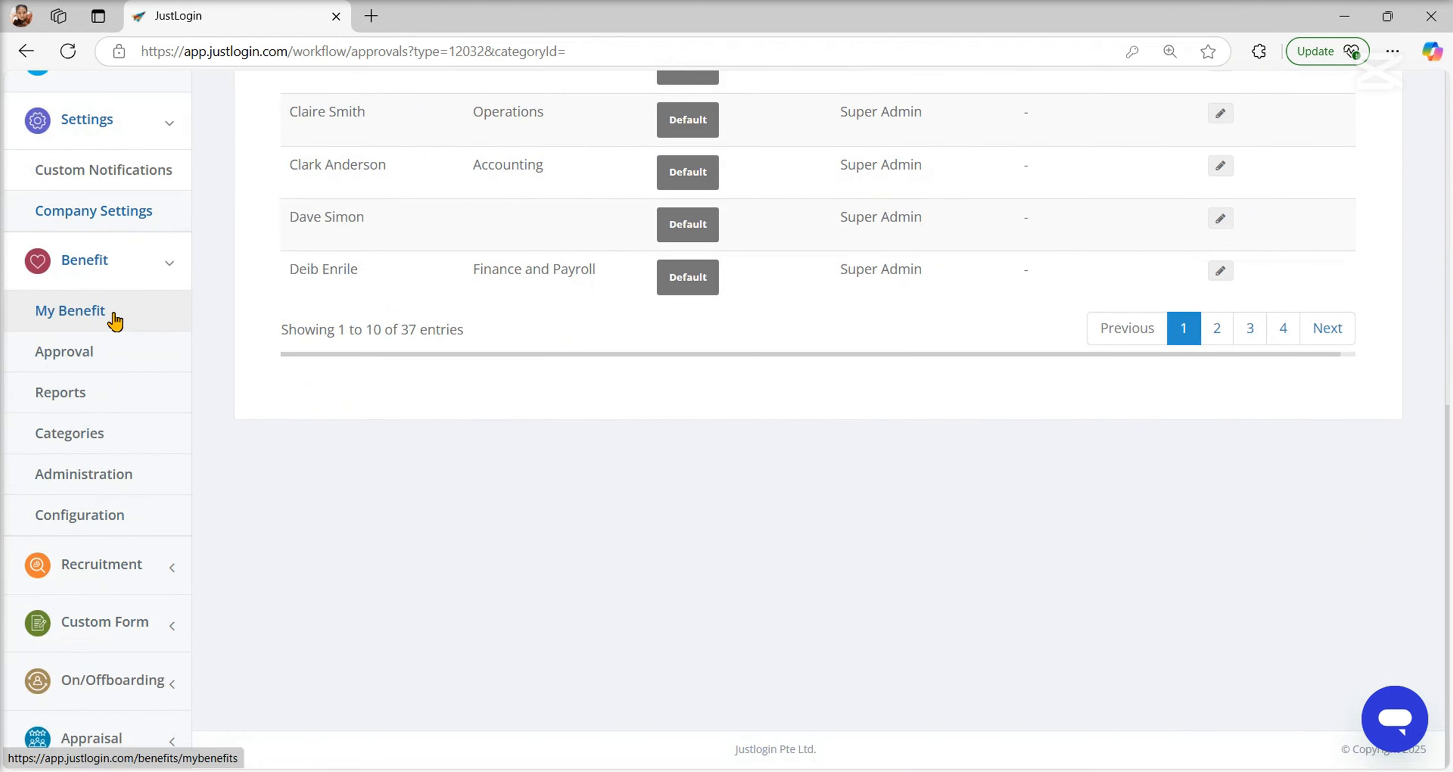
click(164, 313)
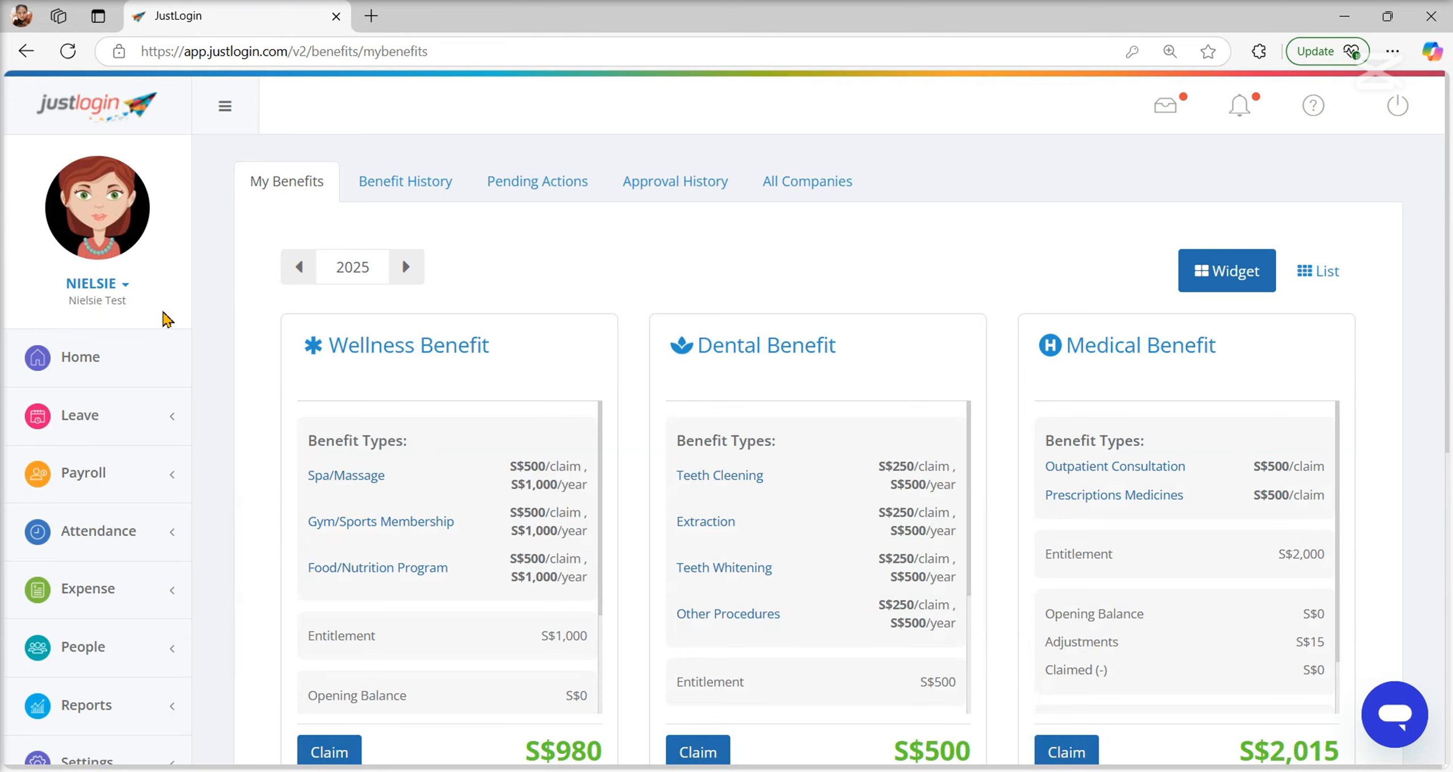
scroll(590, 488, down, 2)
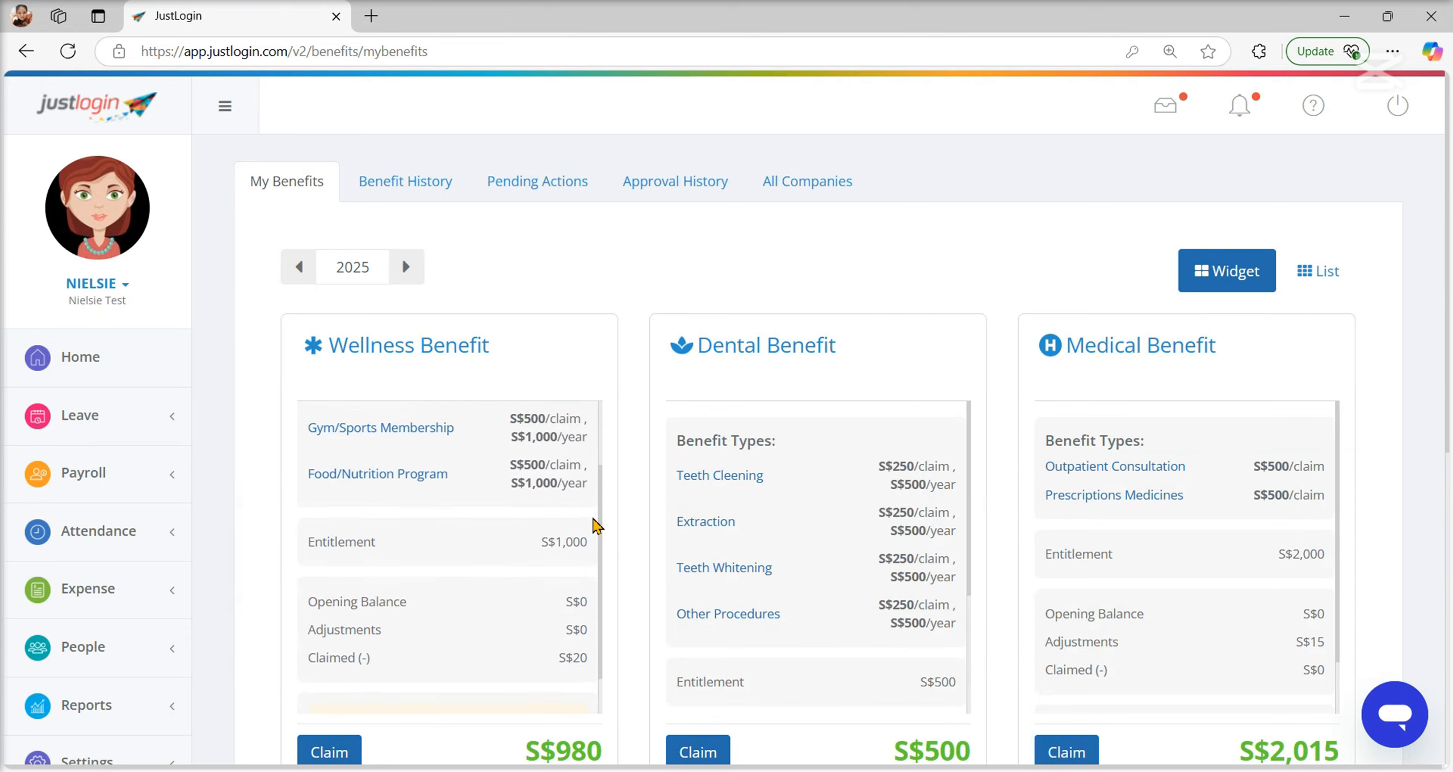
scroll(593, 511, up, 2)
scroll(843, 273, down, 2)
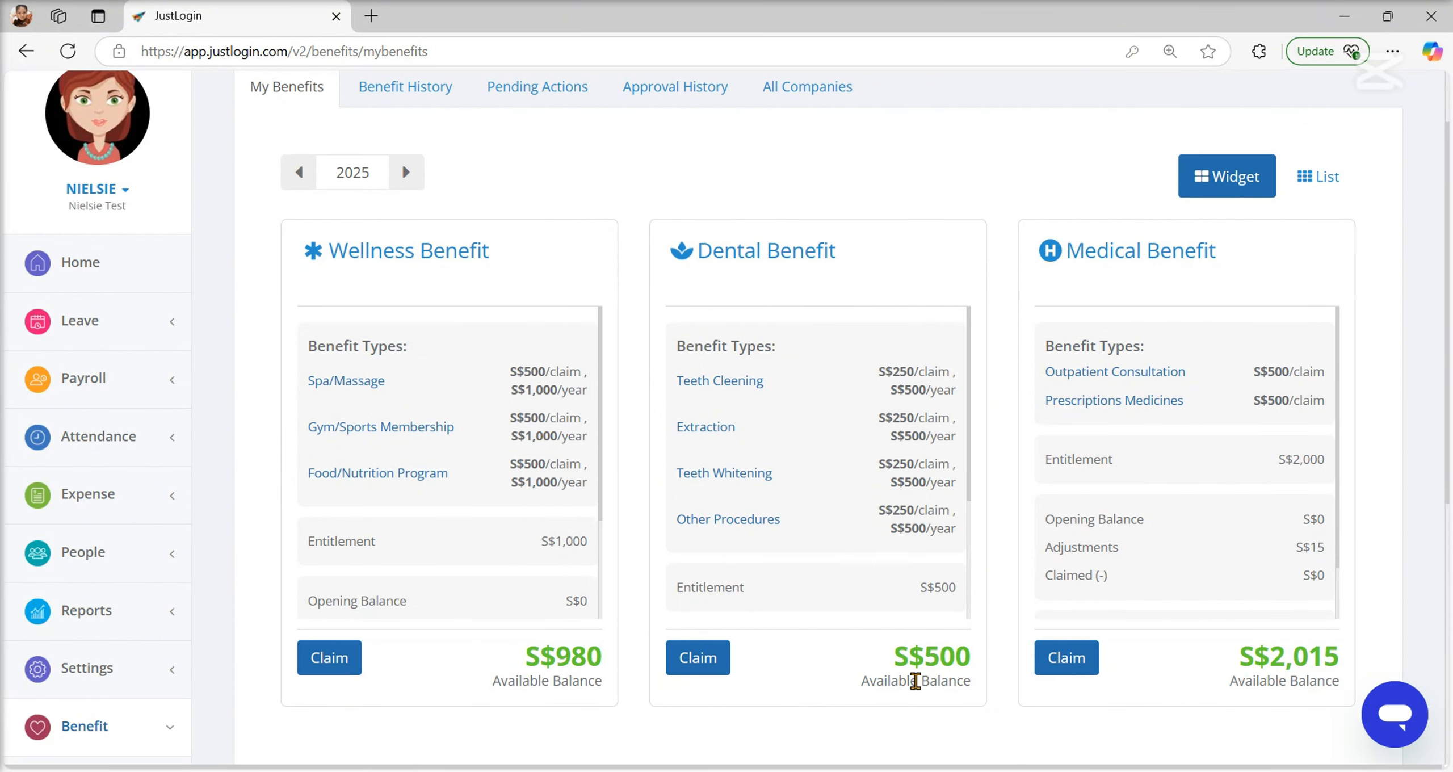
click(709, 671)
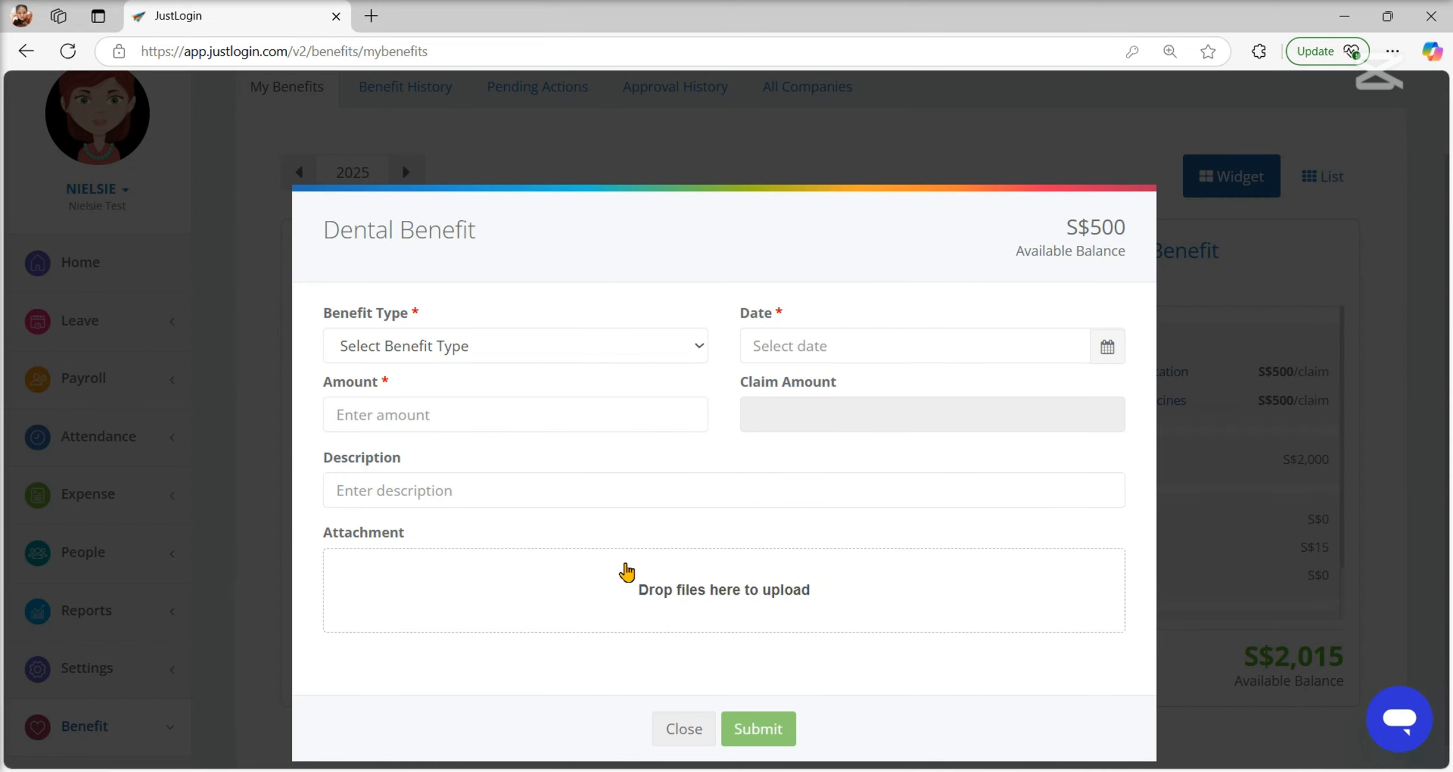
Fill in the dental claim with benefit type Teeth Cleening, date 01/01/2025, amount 25 and description "training".
click(489, 345)
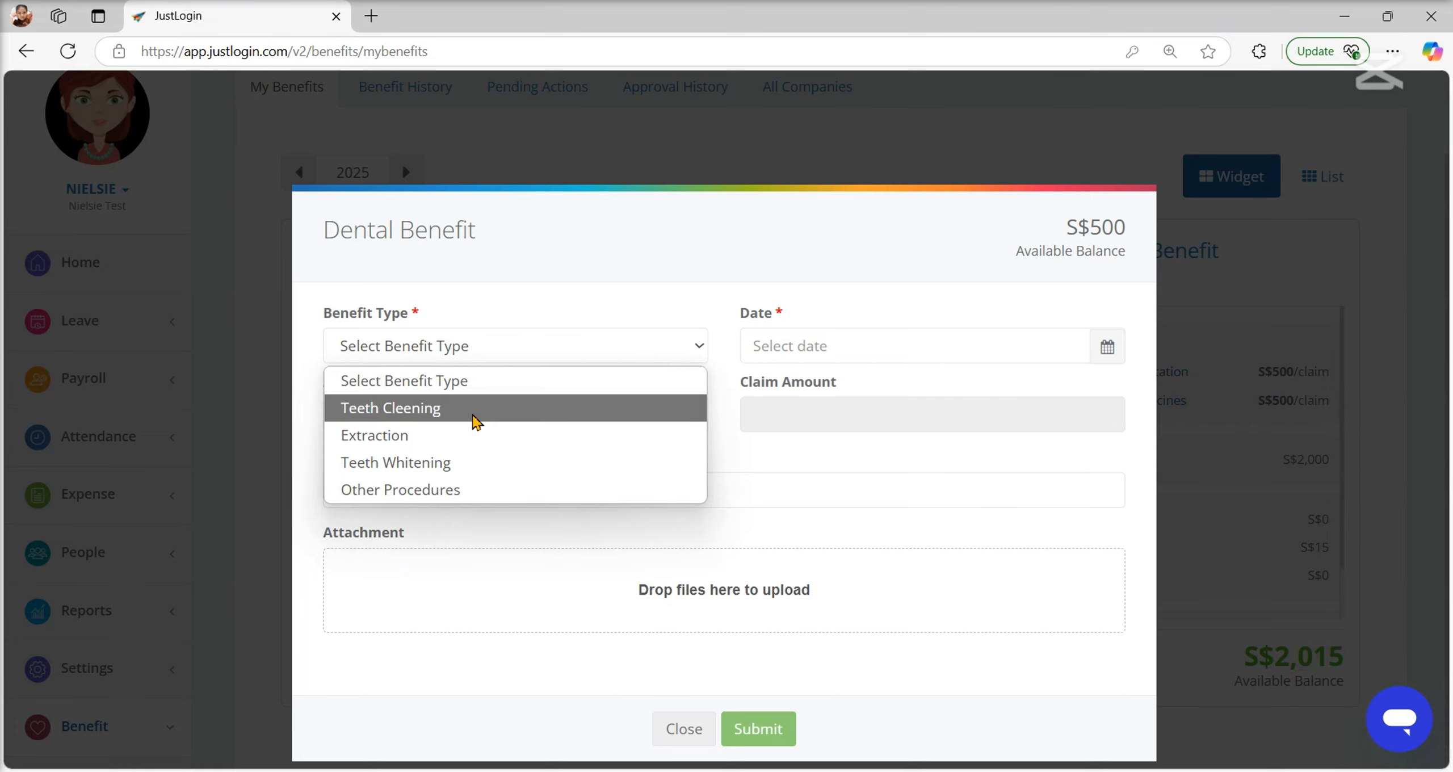
click(474, 415)
click(829, 381)
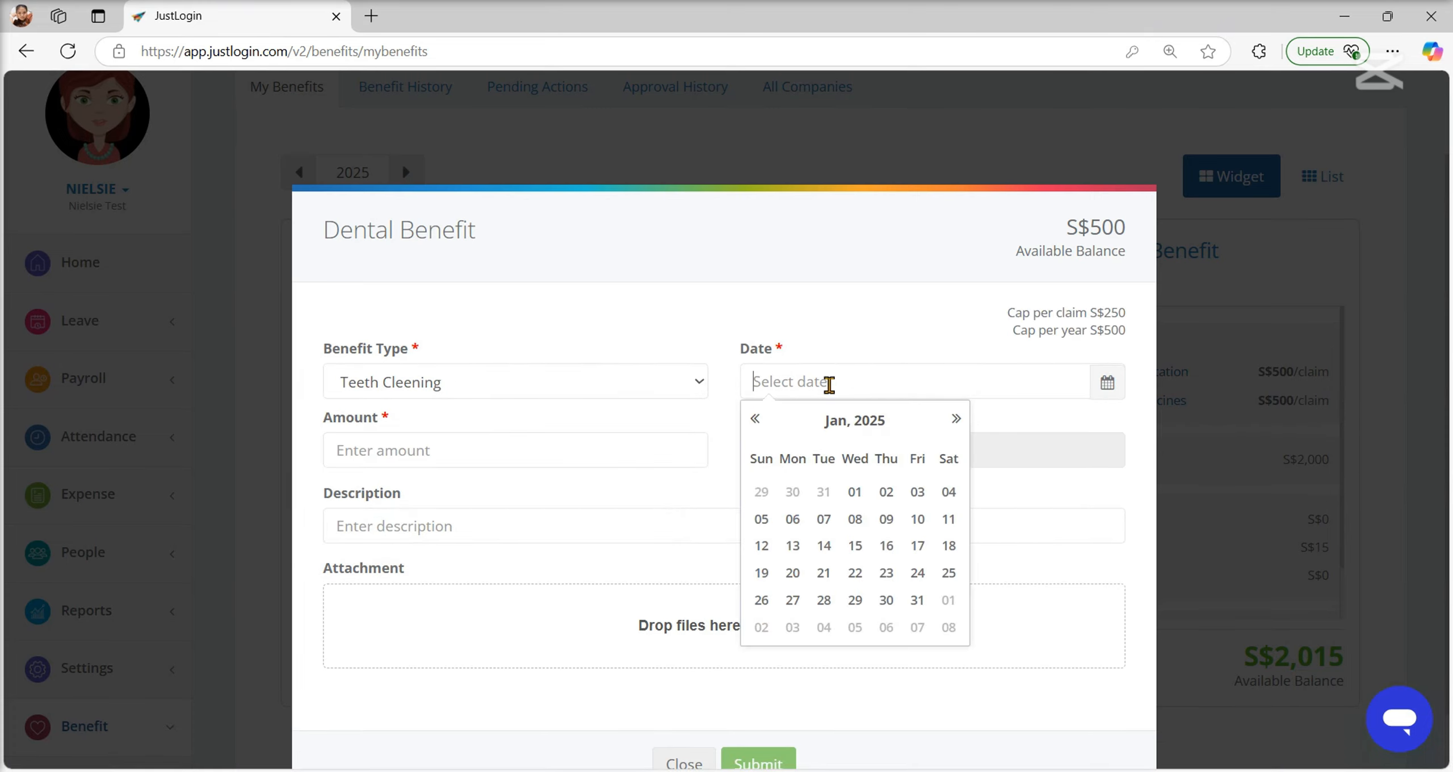
click(854, 491)
click(535, 450)
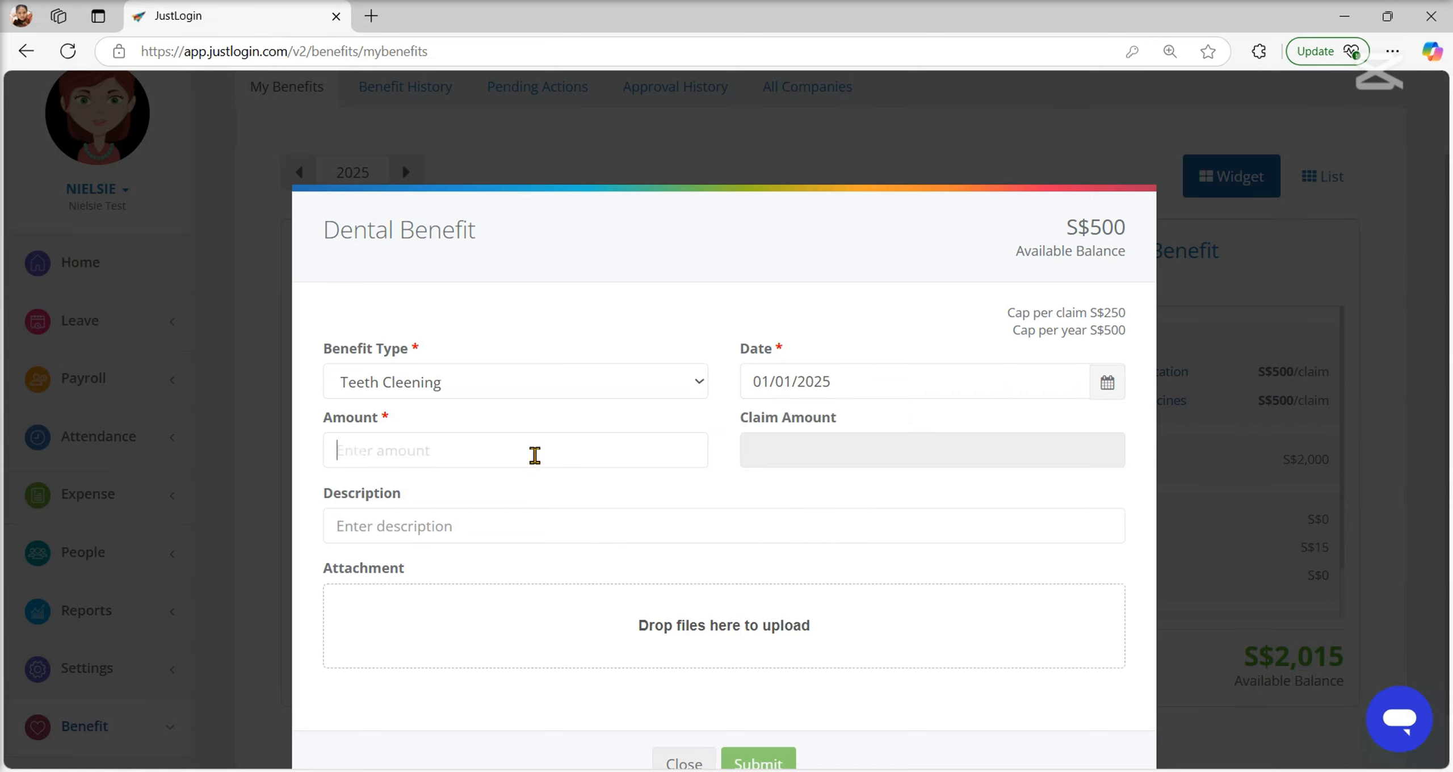
text(25)
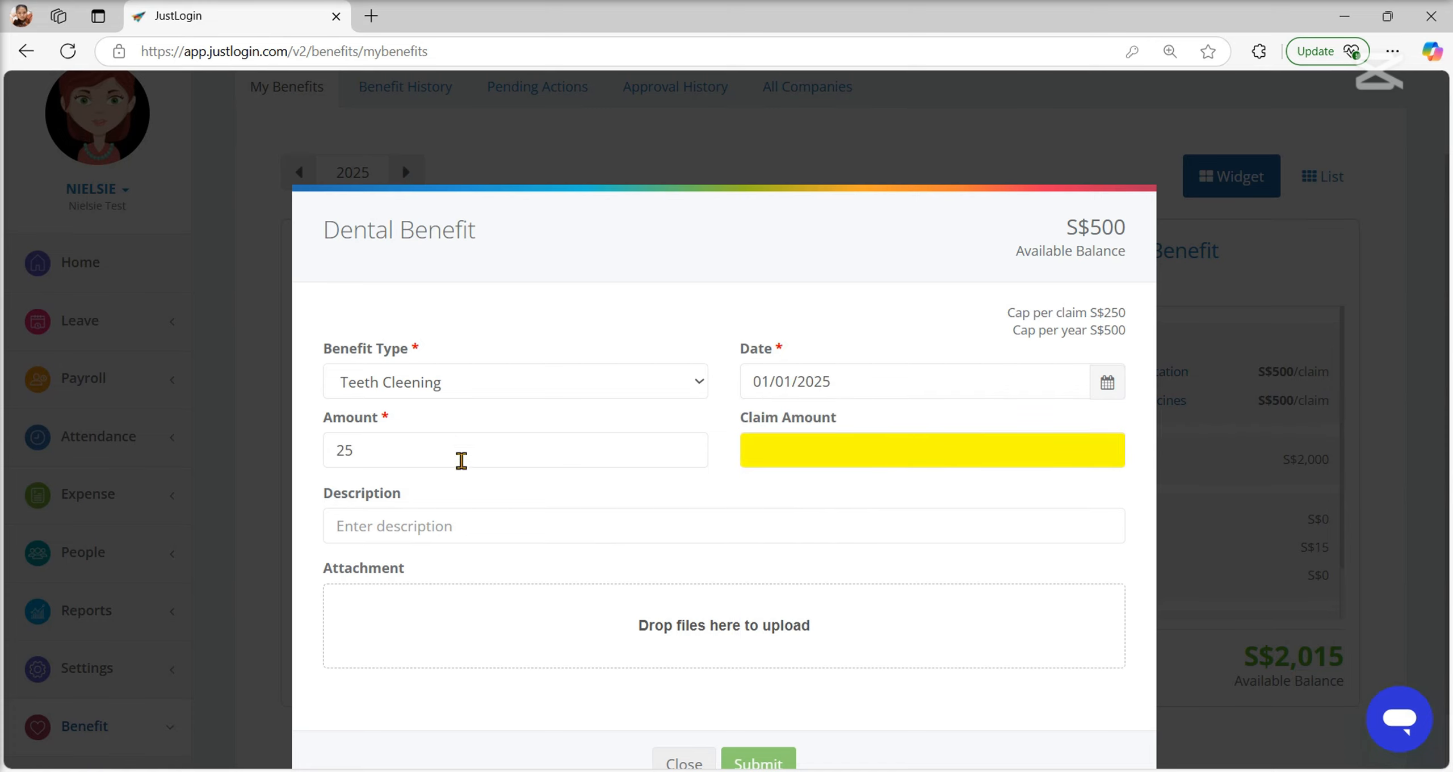
click(405, 527)
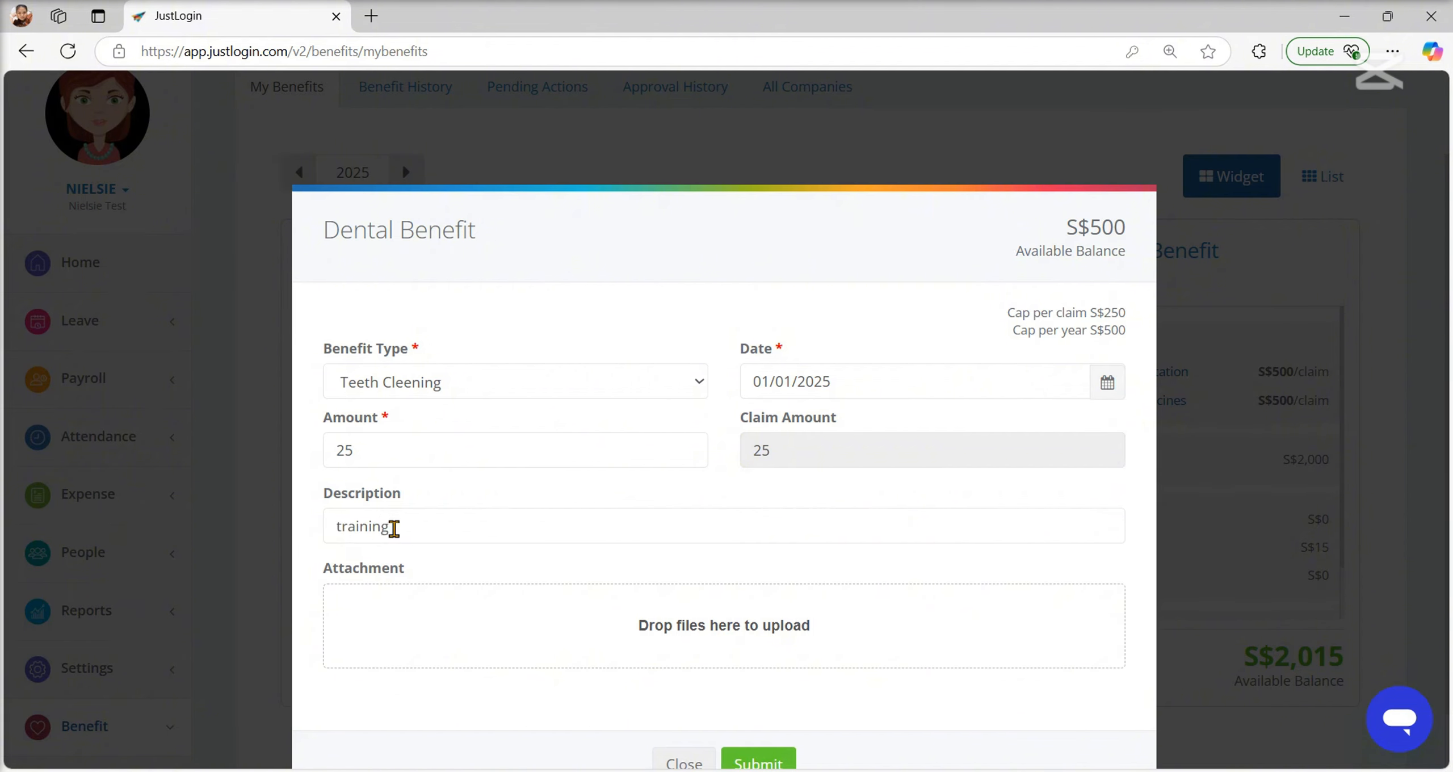
Attach the picture 4c8ae0c4b275f0eb200a2a04709f7aa6.jpg from the Pictures folder to the dental claim and submit it.
click(650, 613)
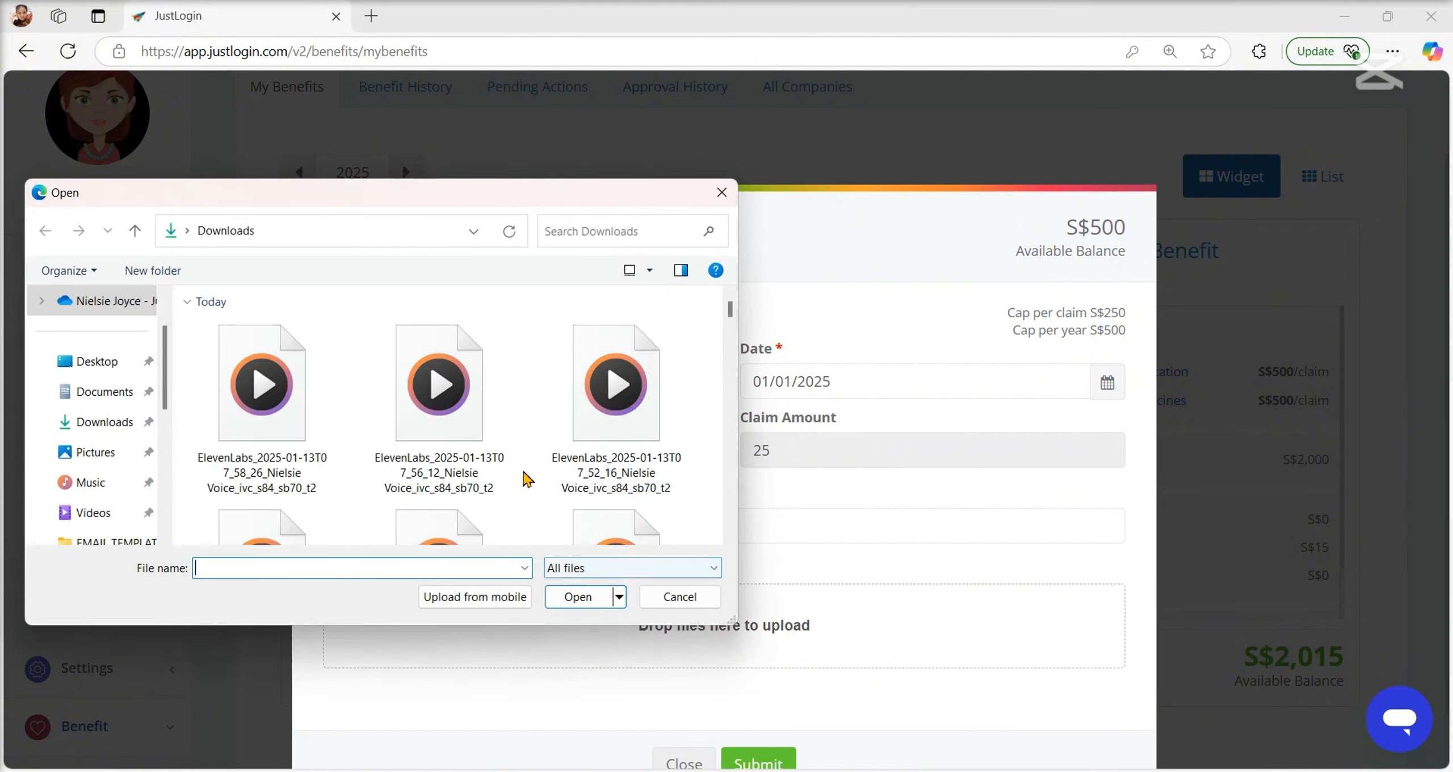
click(96, 454)
click(661, 346)
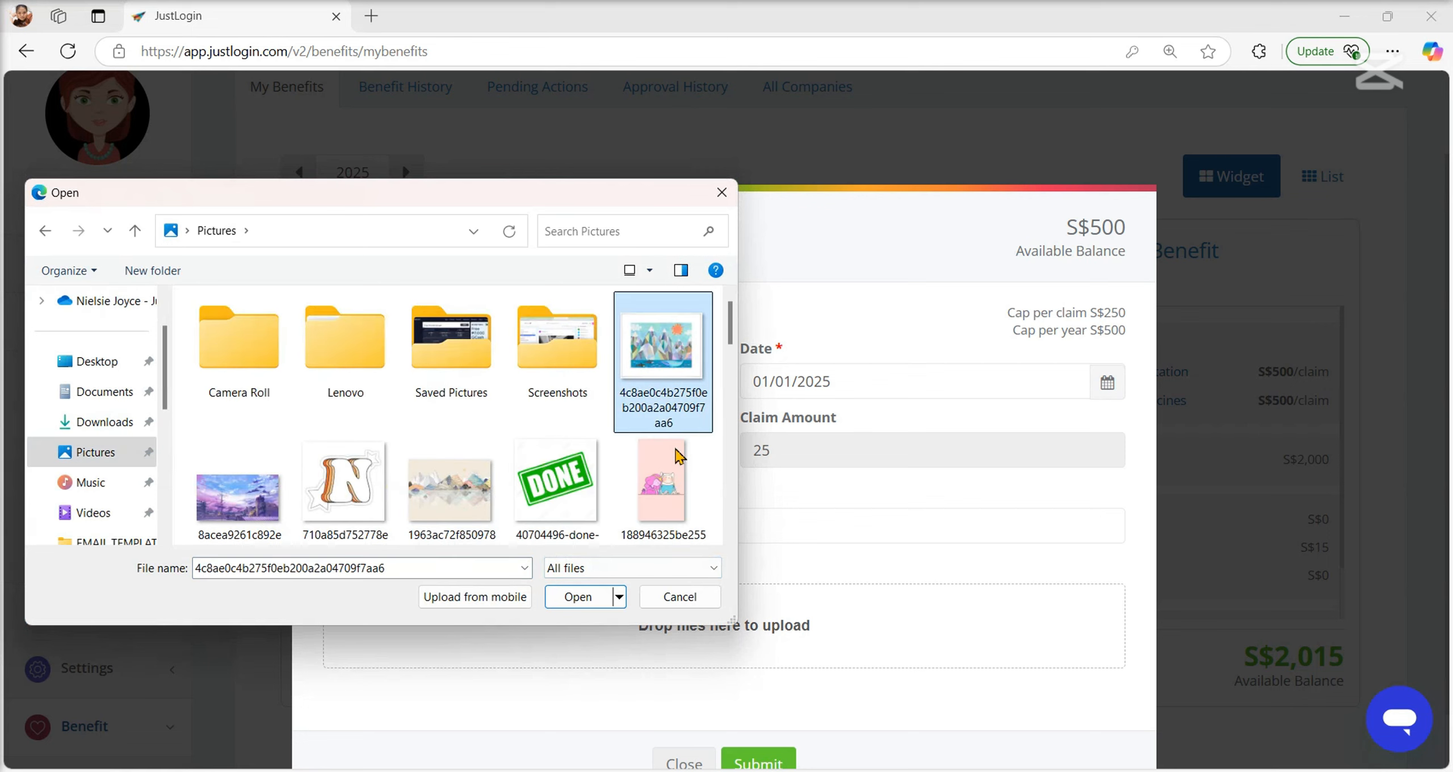
click(587, 597)
scroll(816, 716, down, 2)
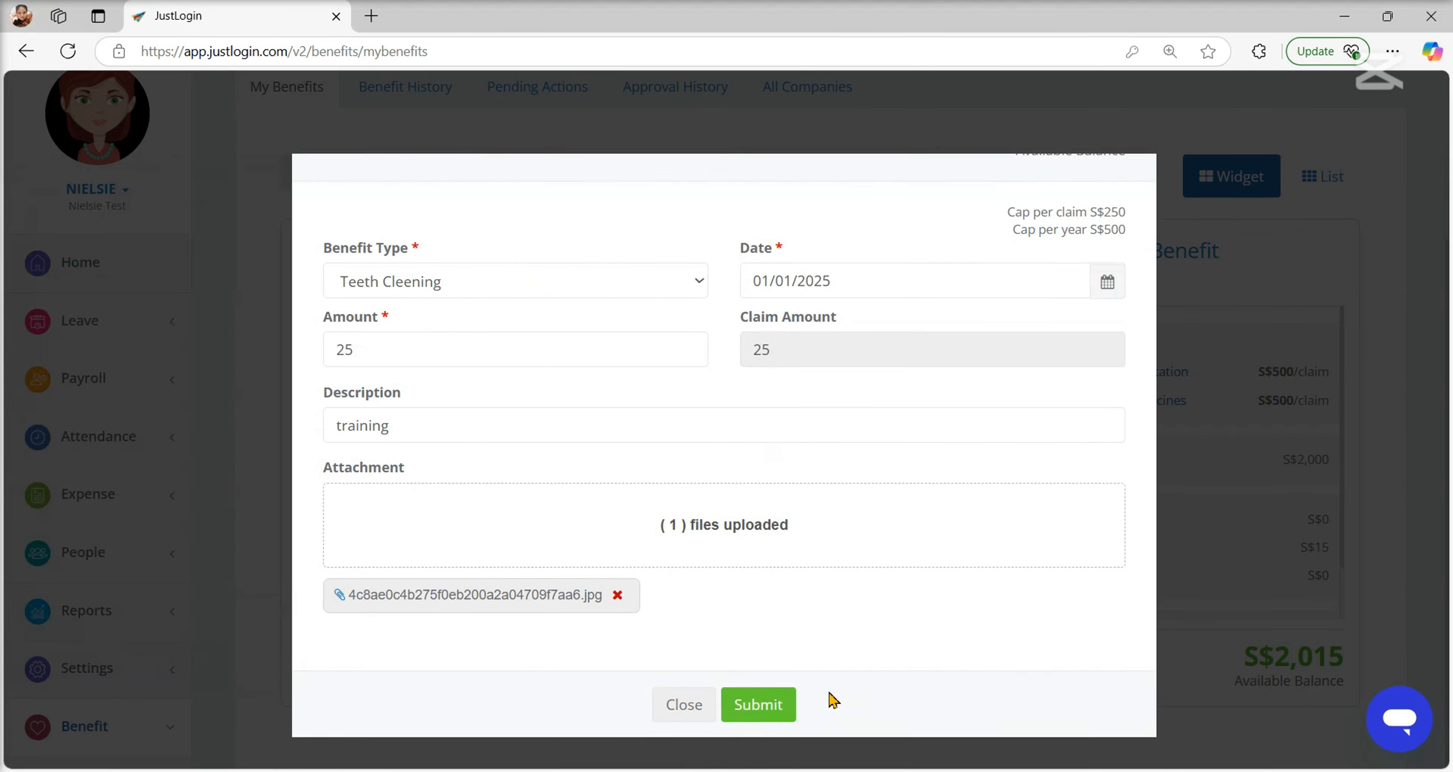
click(781, 703)
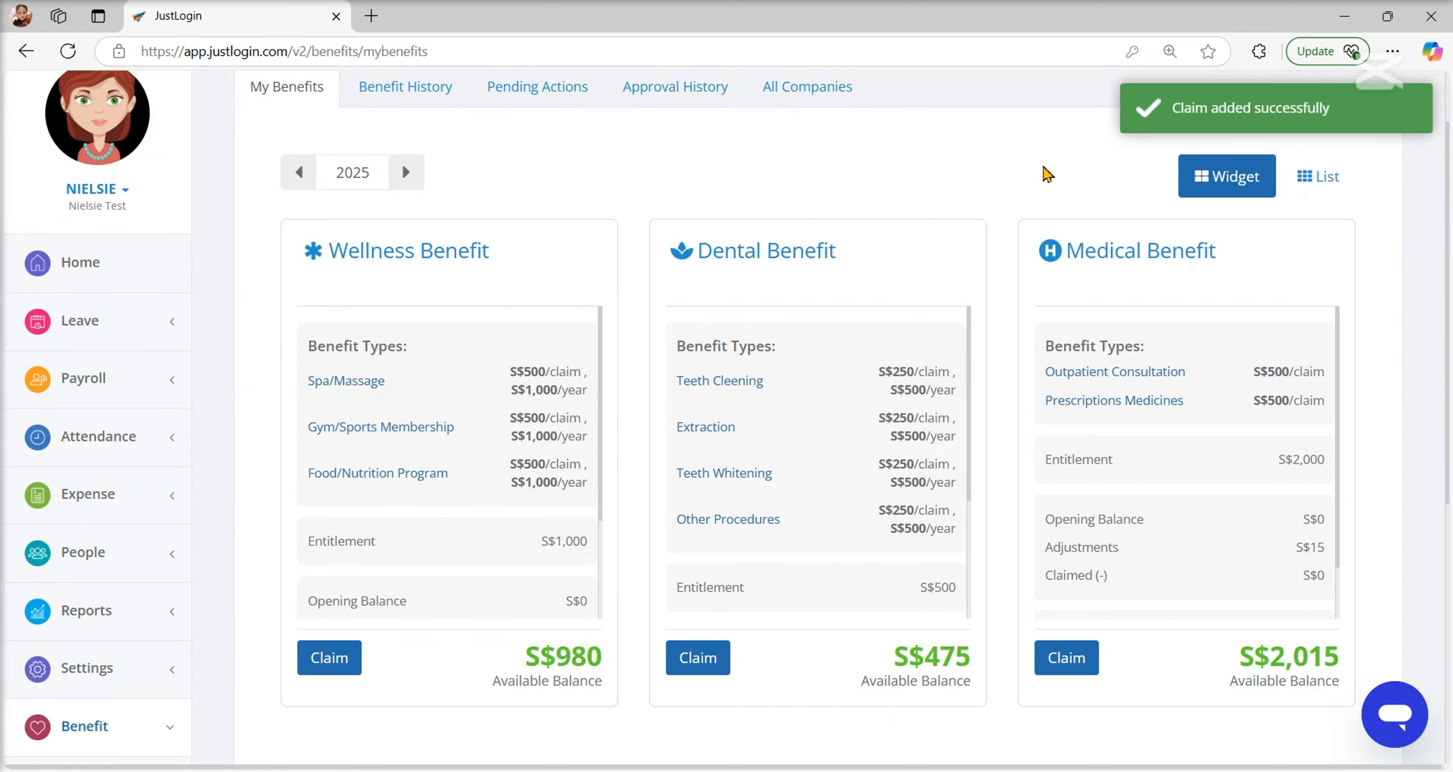
Open the benefit claims pending approval and locate the newly submitted Teeth Cleening claim.
scroll(102, 661, down, 5)
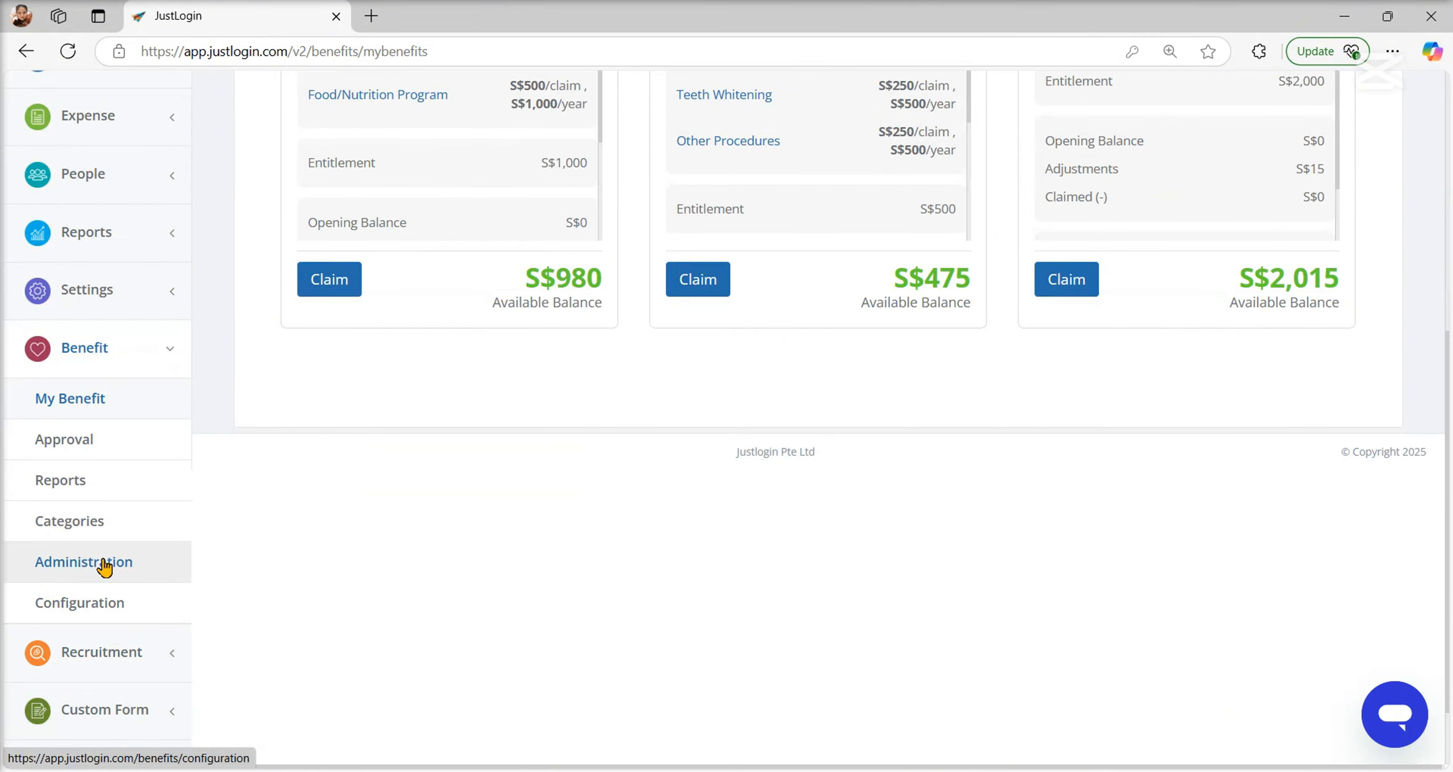
click(141, 440)
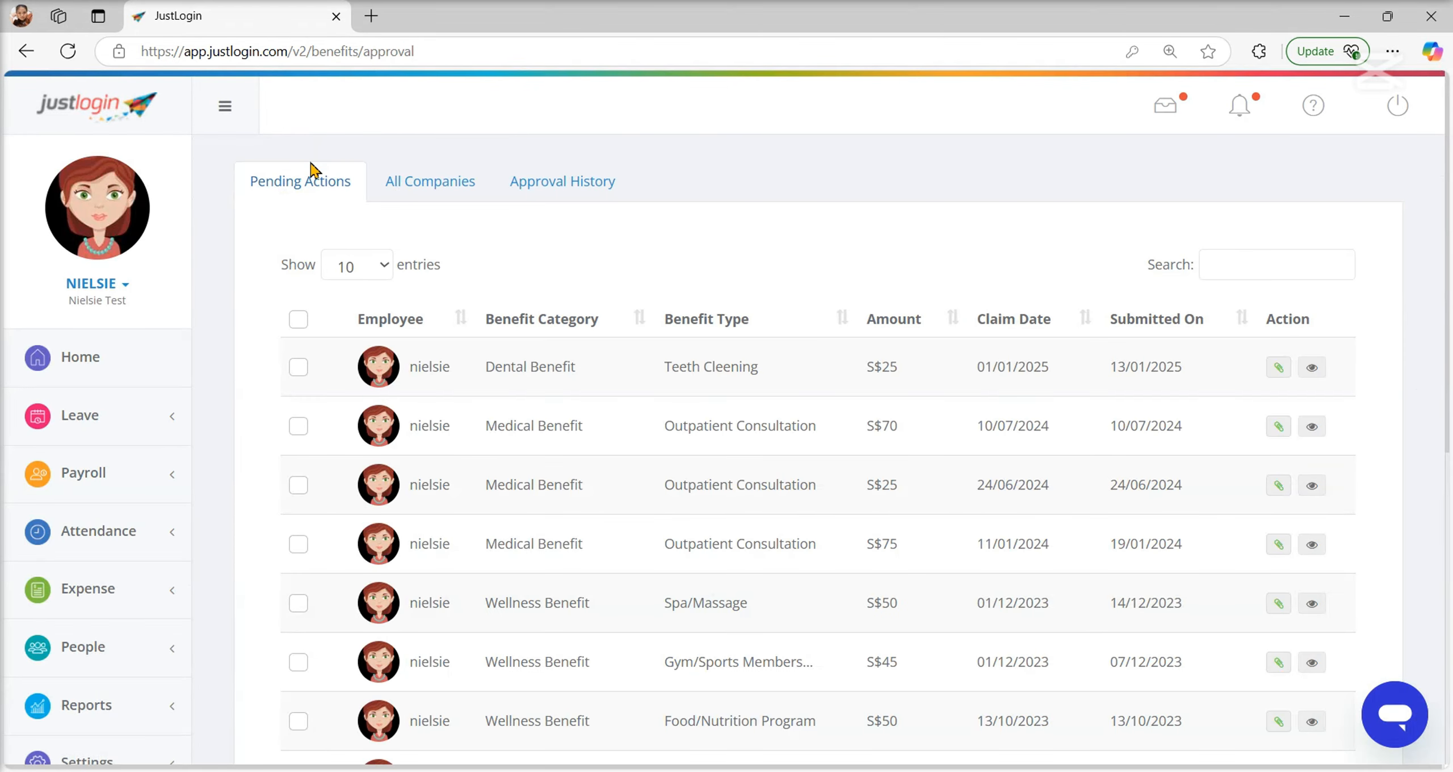
drag(473, 376, 1220, 380)
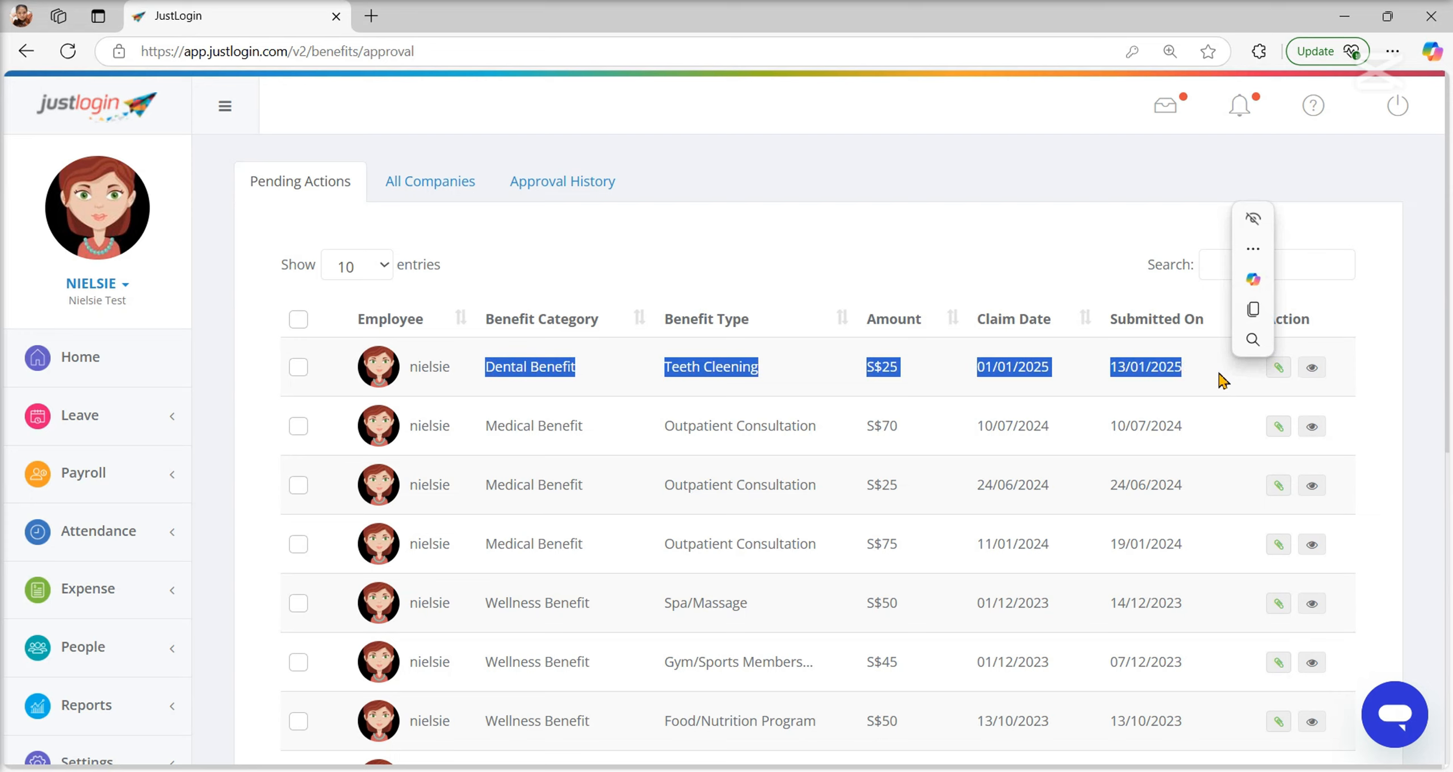
Select the pending Teeth Cleening claim dated 01/01/2025 and approve it.
click(298, 368)
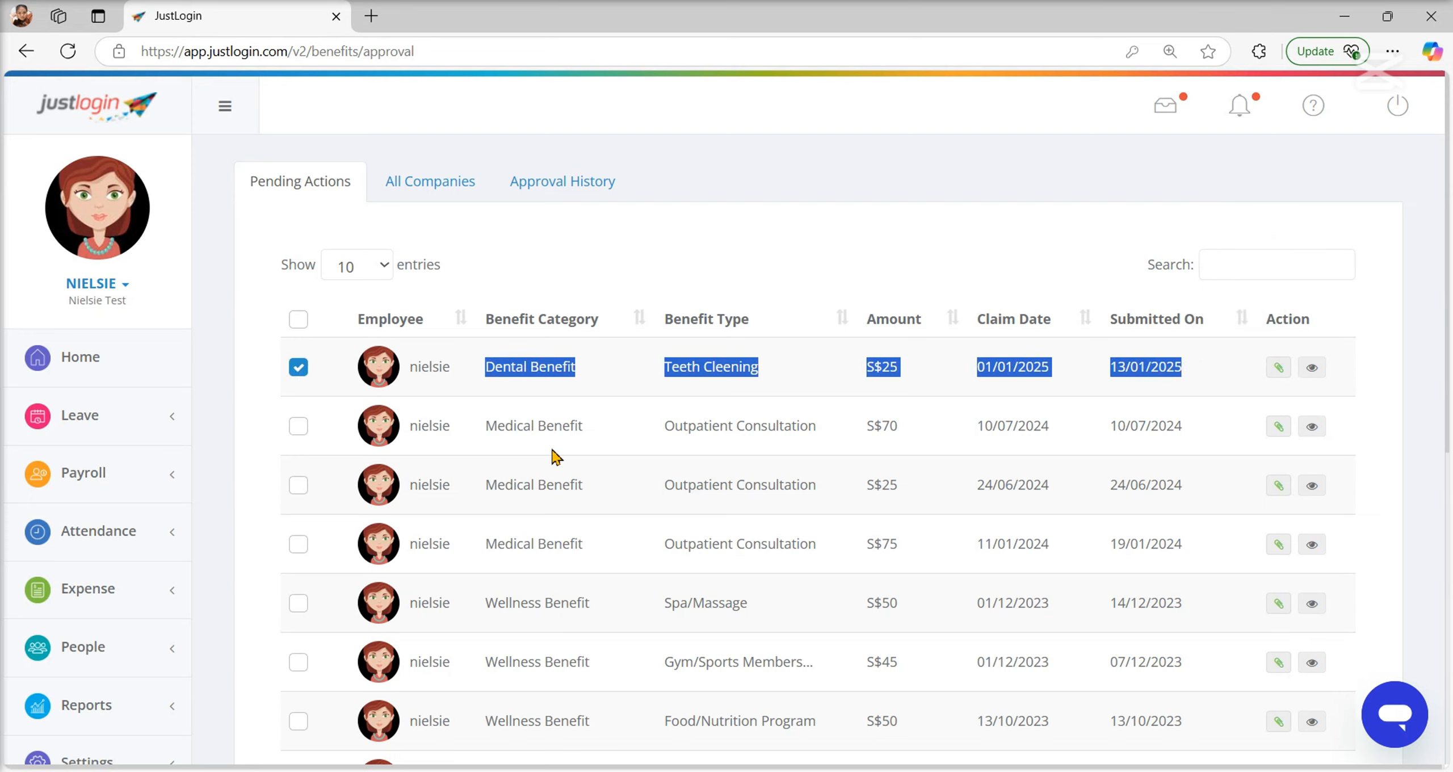
scroll(1152, 629, down, 6)
click(1303, 677)
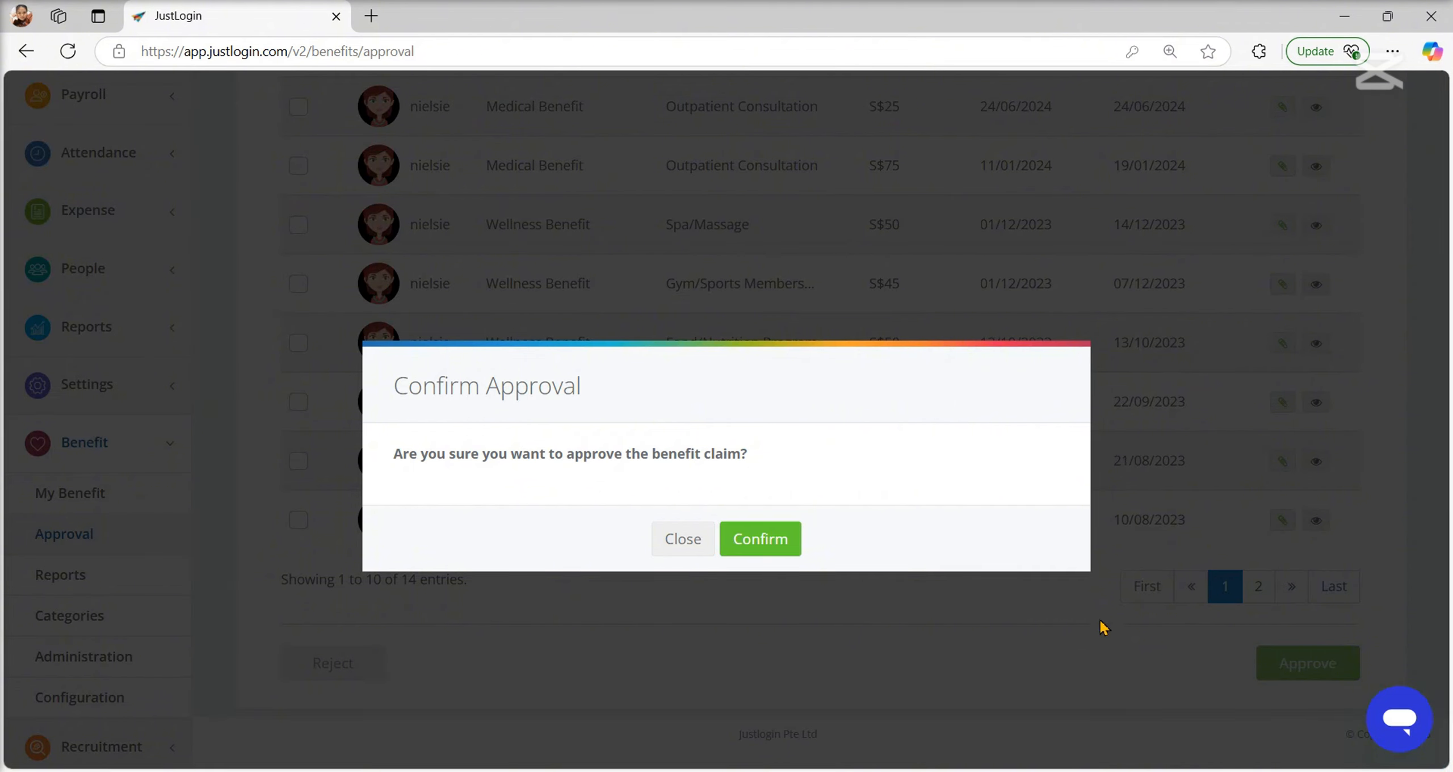
click(760, 539)
scroll(771, 547, down, 3)
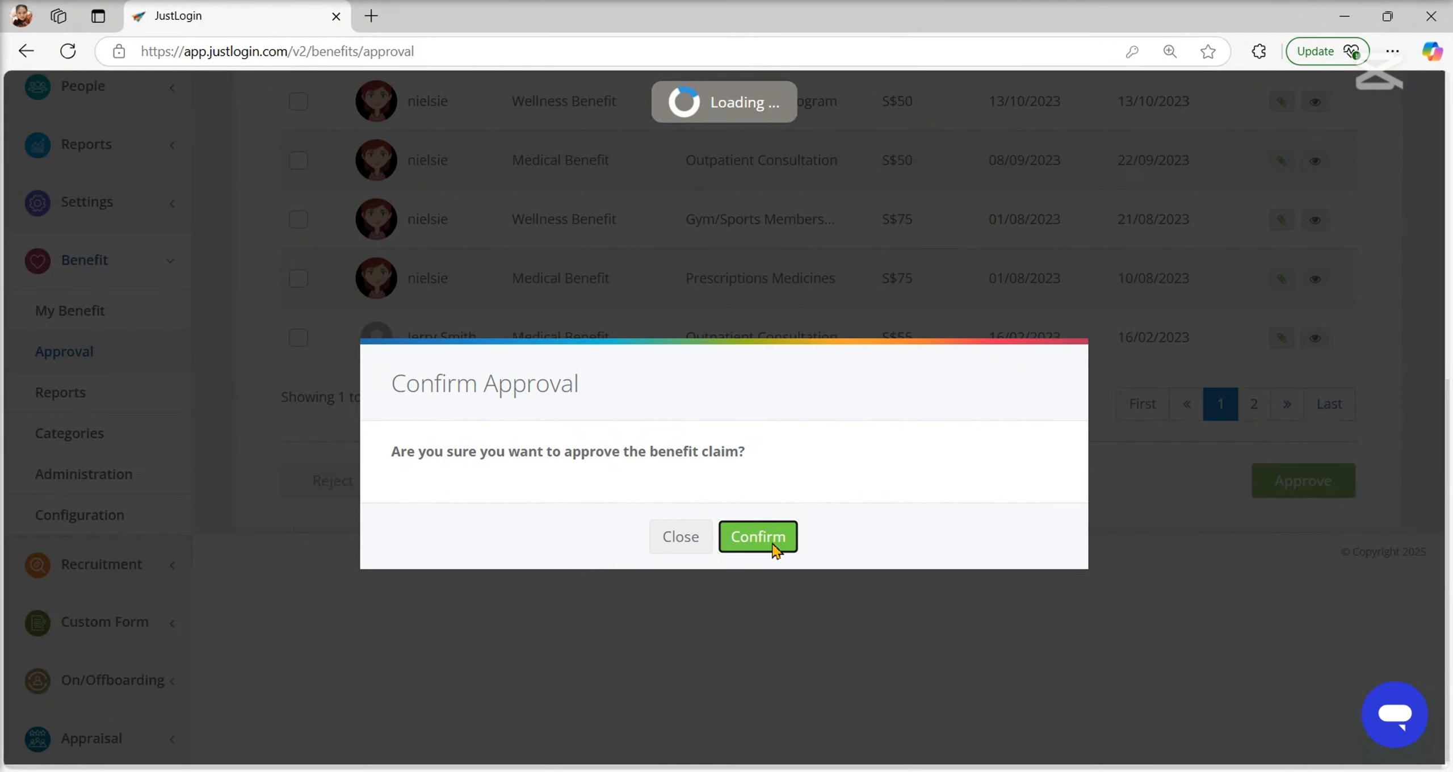